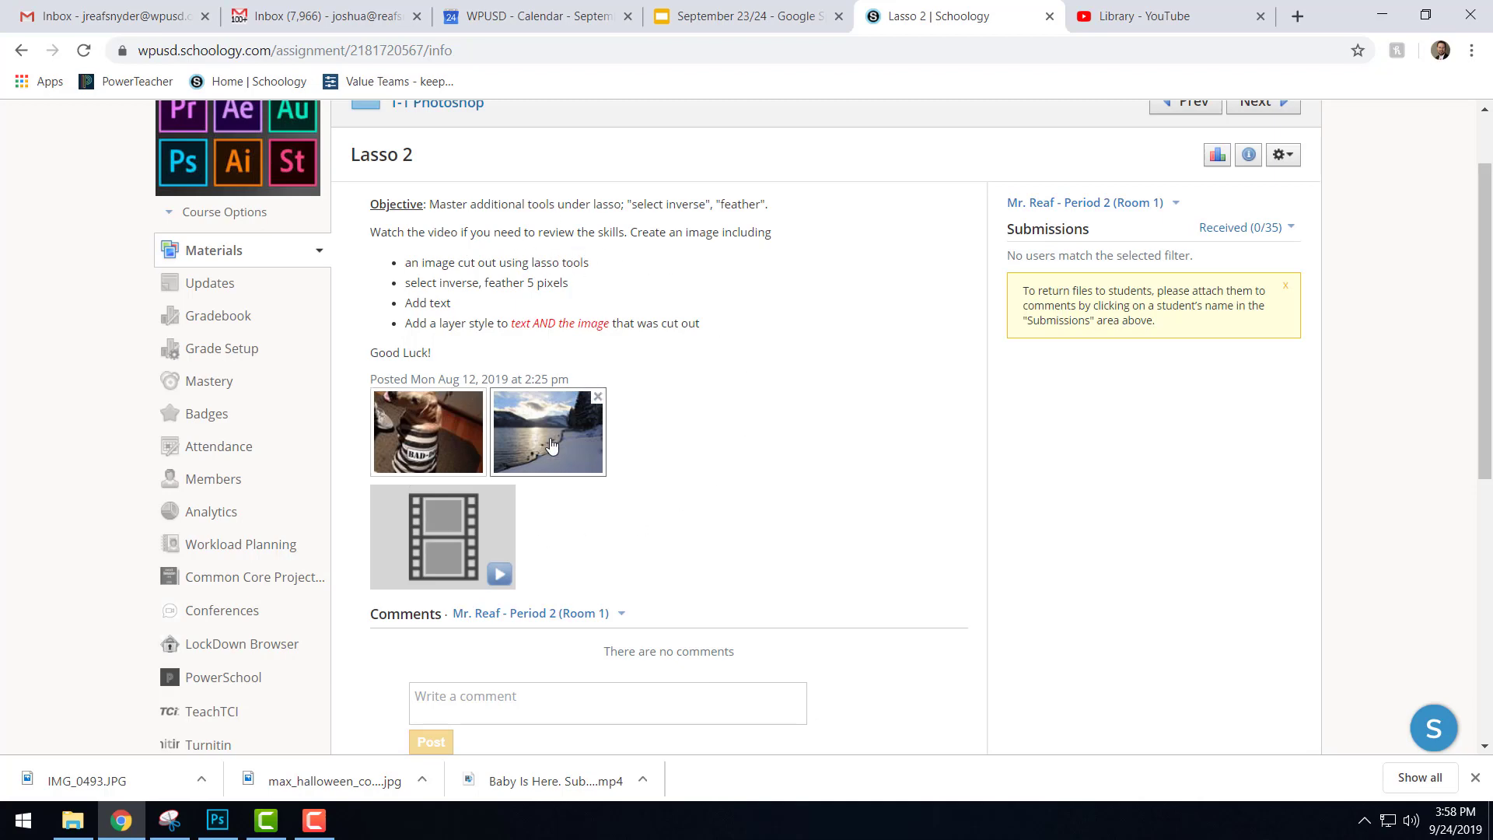
- Preview the costumed dog photo in Schoology and cancel its duplicate download
click(410, 432)
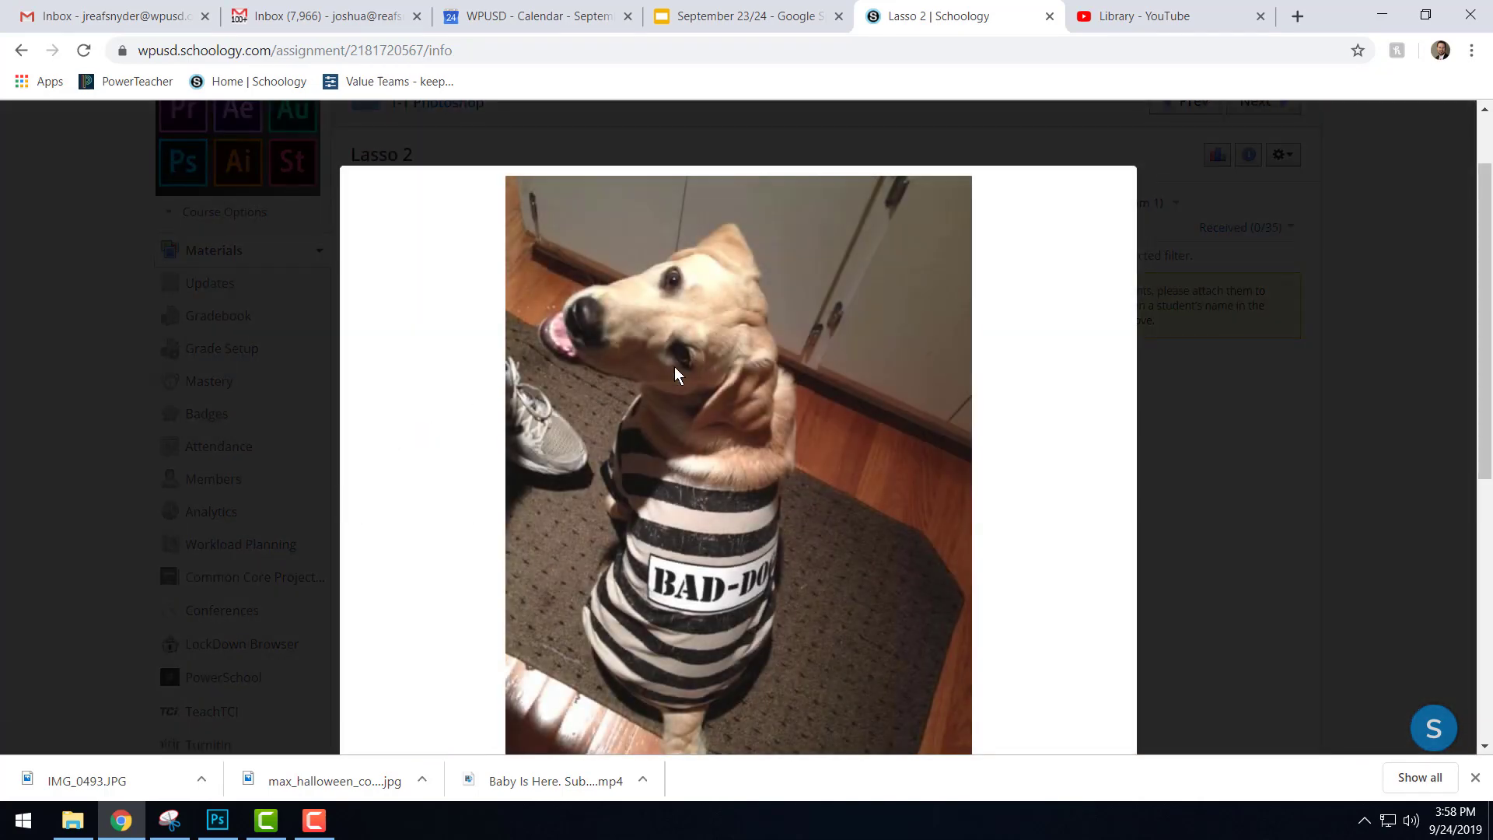
scroll(677, 422, down, 3)
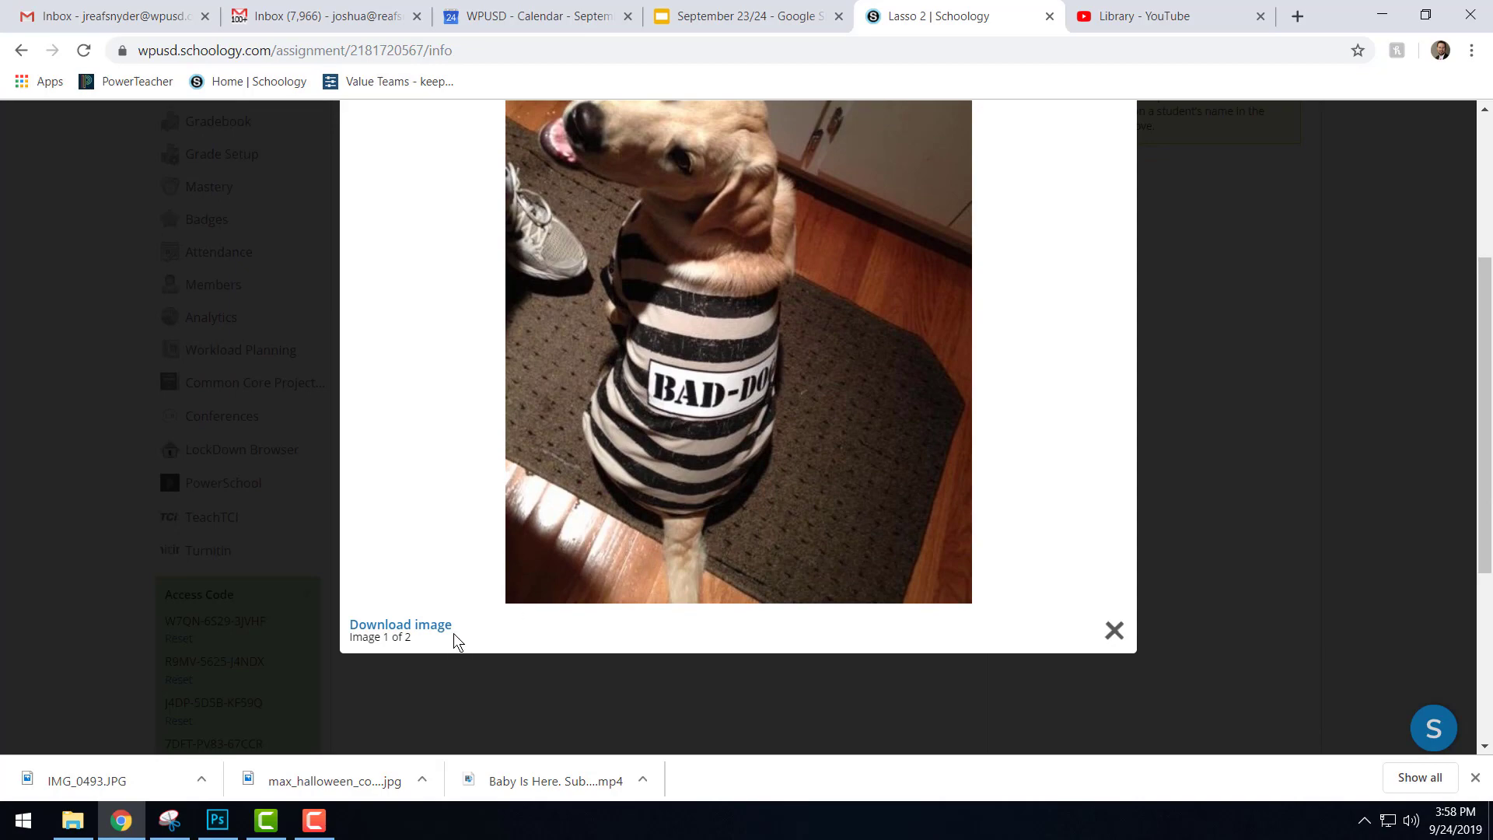
click(399, 626)
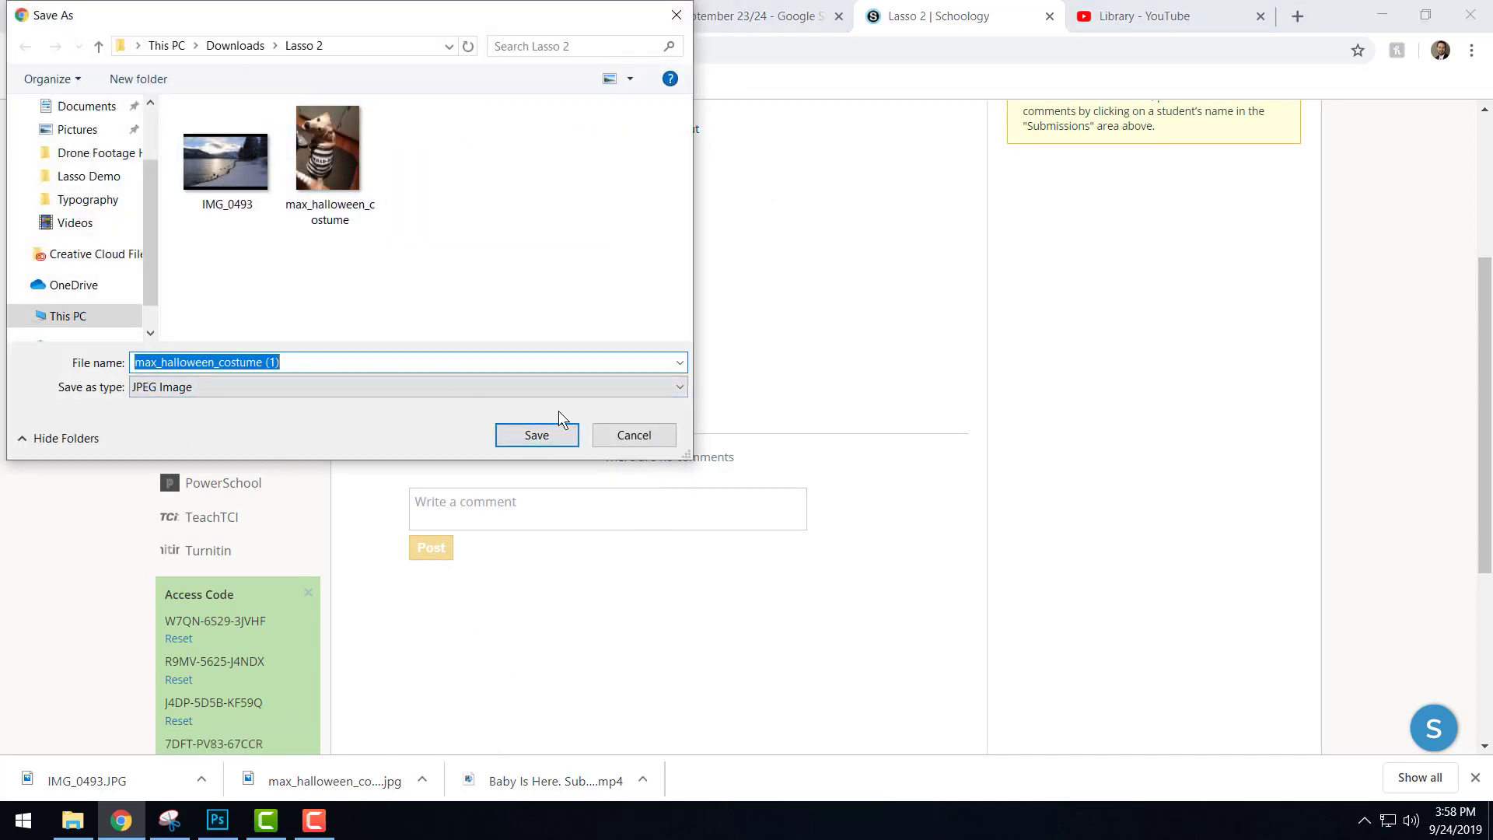
click(634, 435)
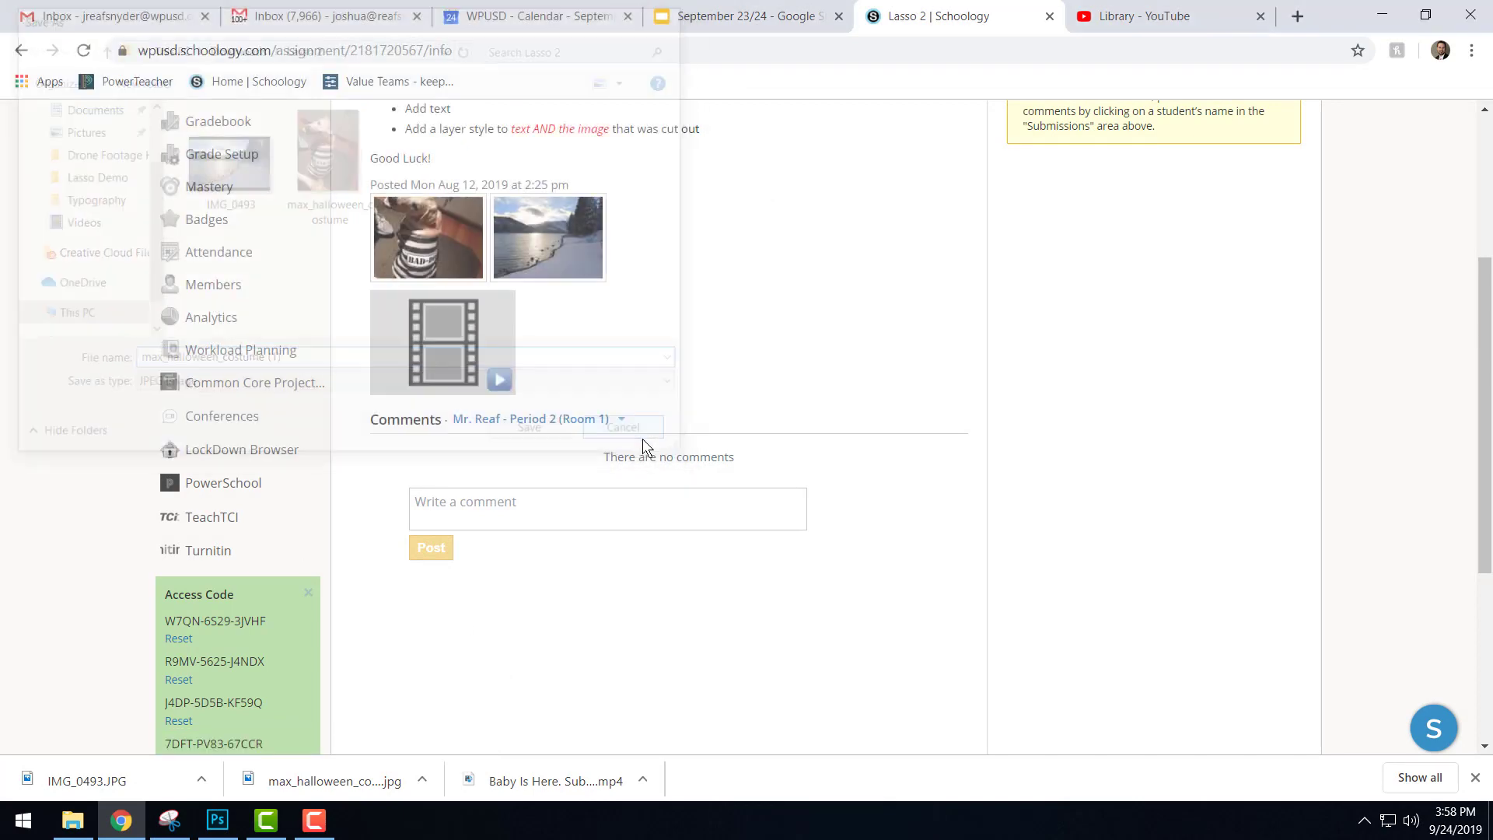
- Preview the snowy lakeshore photo and cancel its duplicate download
click(580, 247)
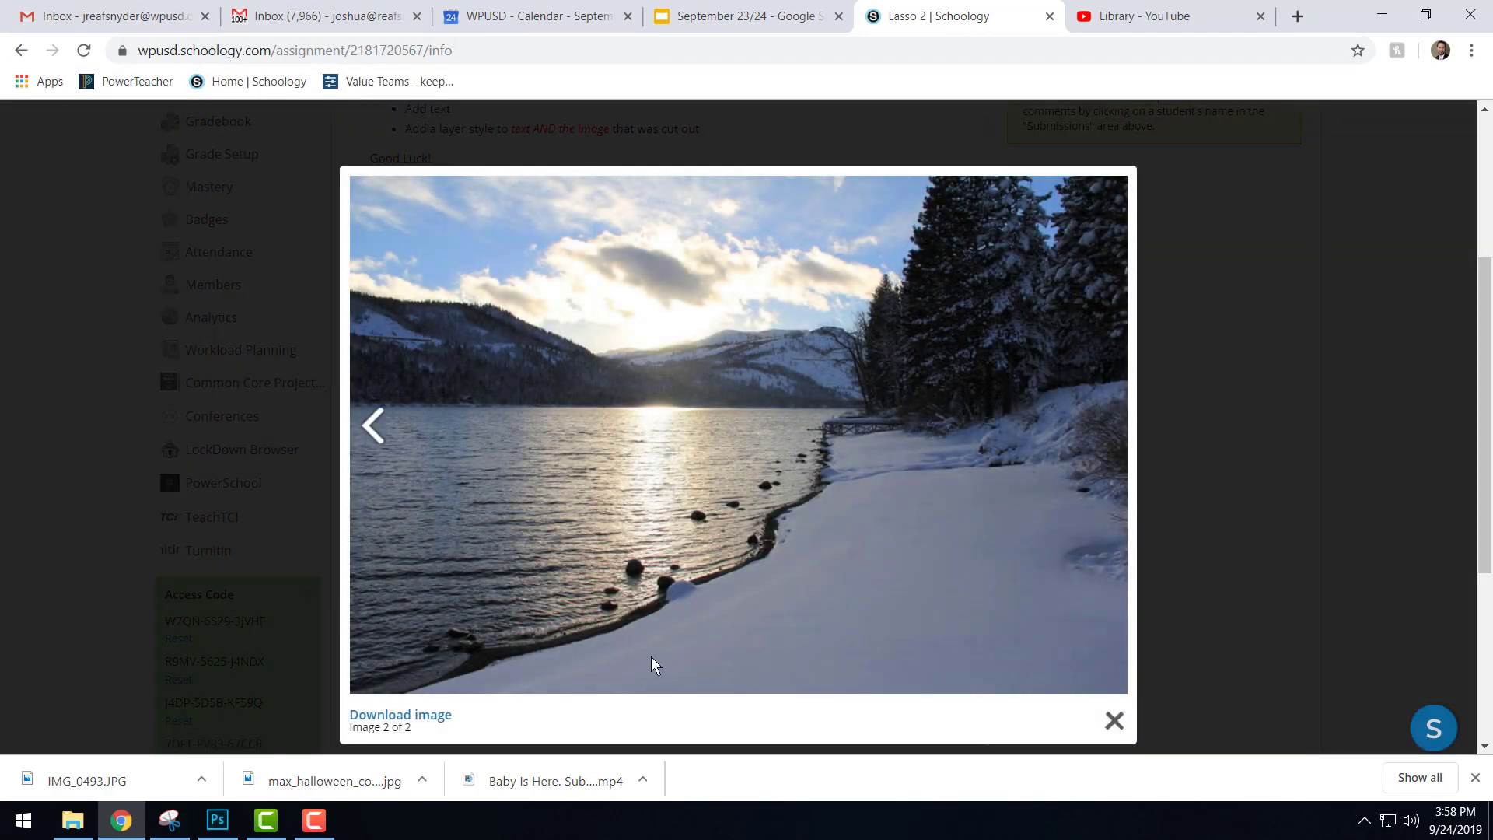
click(440, 715)
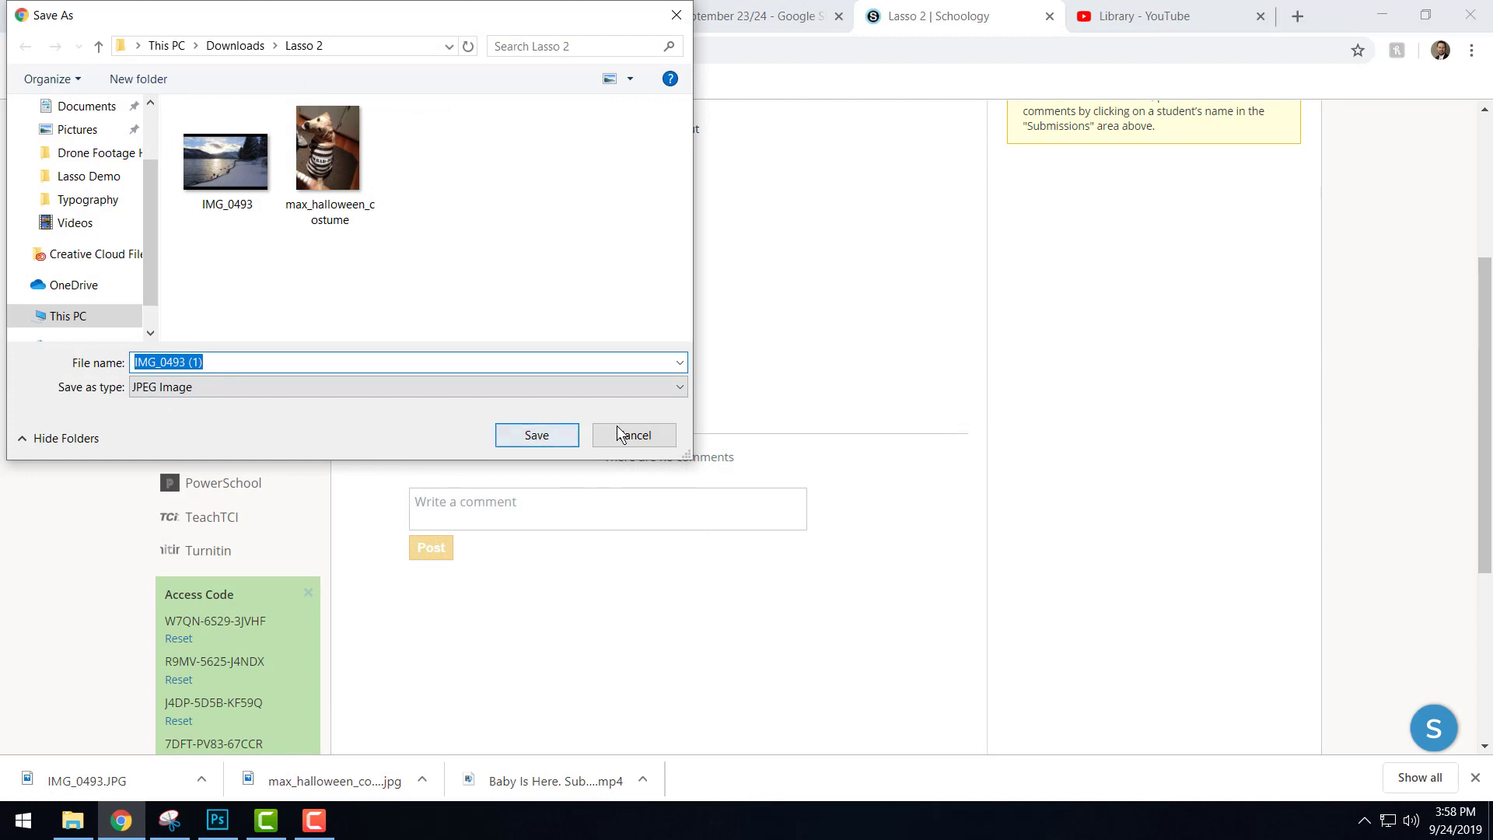
click(635, 433)
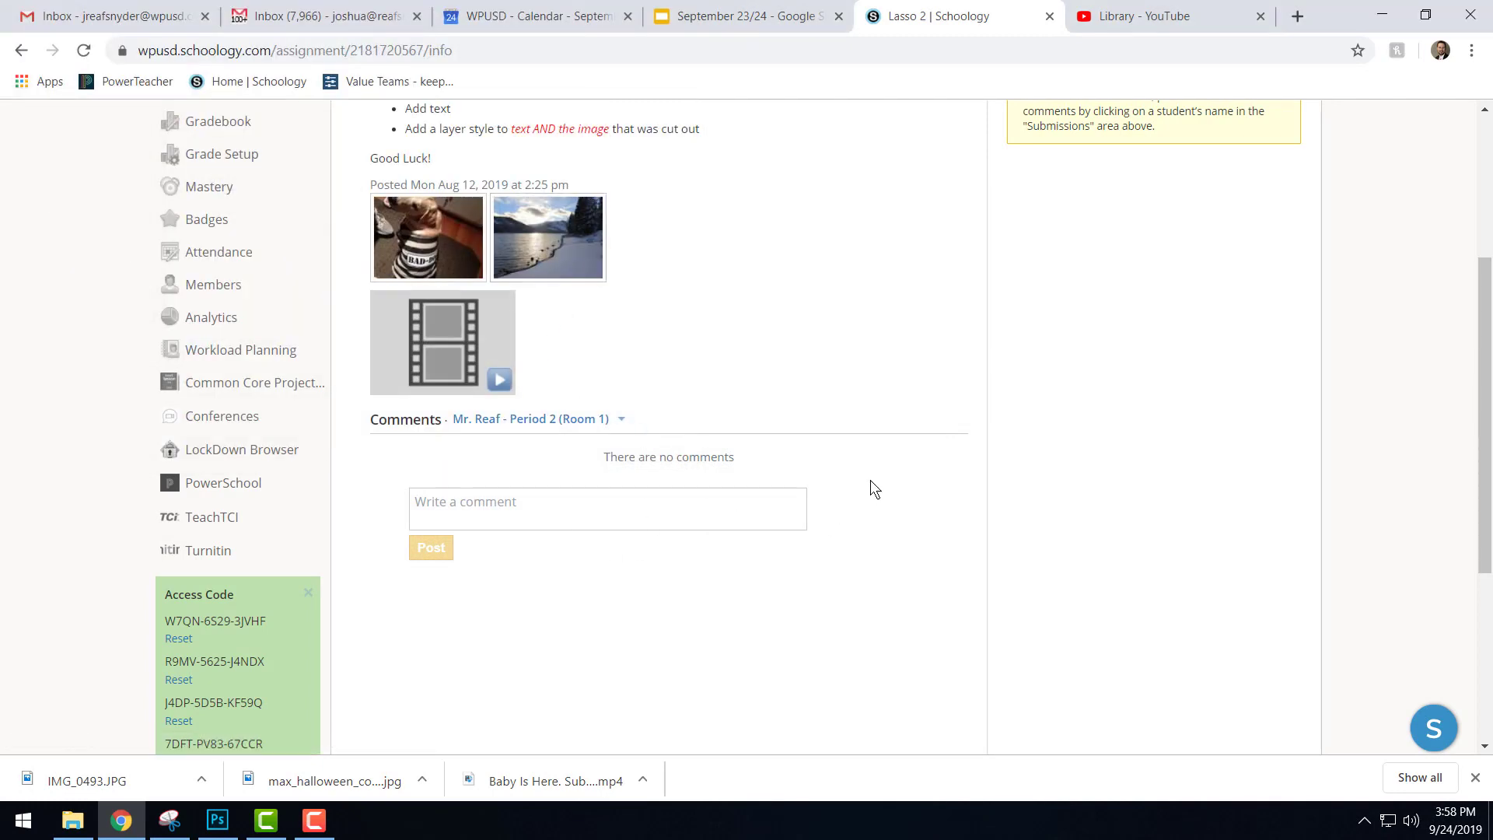
- Open max_halloween_costume.jpg in Photoshop, then pick the Move tool and zoom in
click(217, 820)
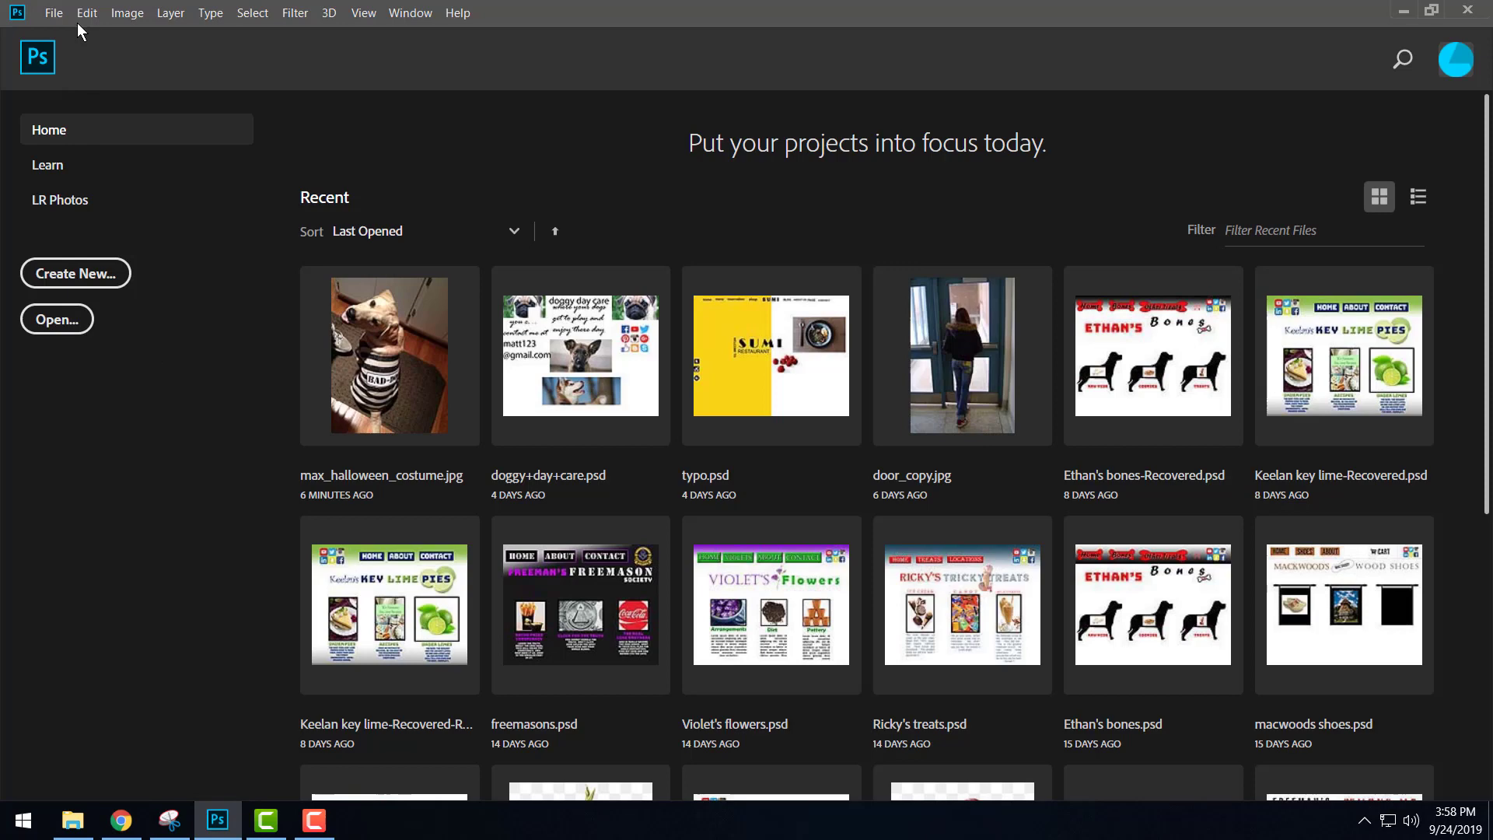
click(53, 14)
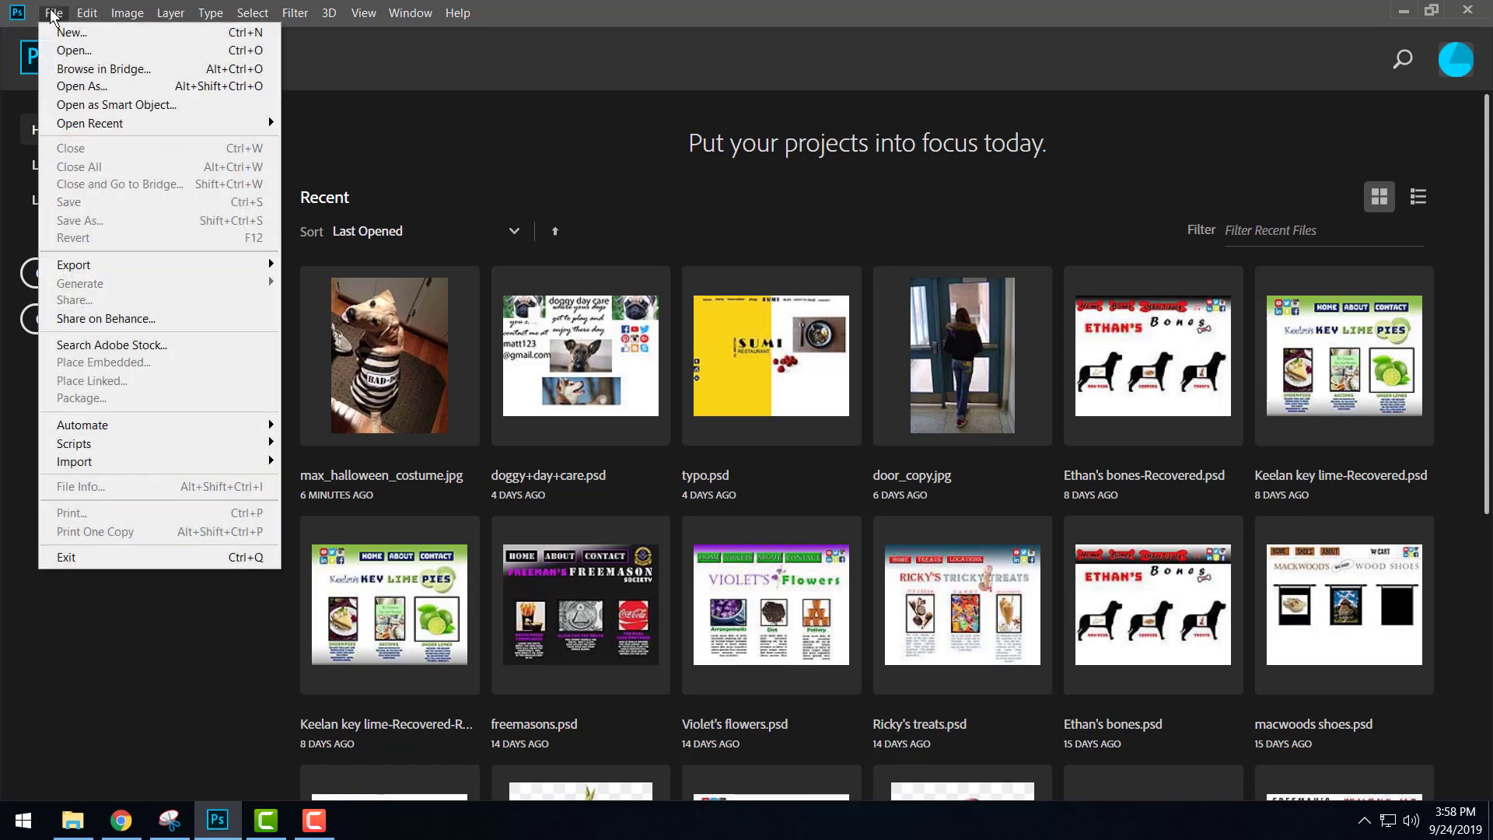
click(74, 50)
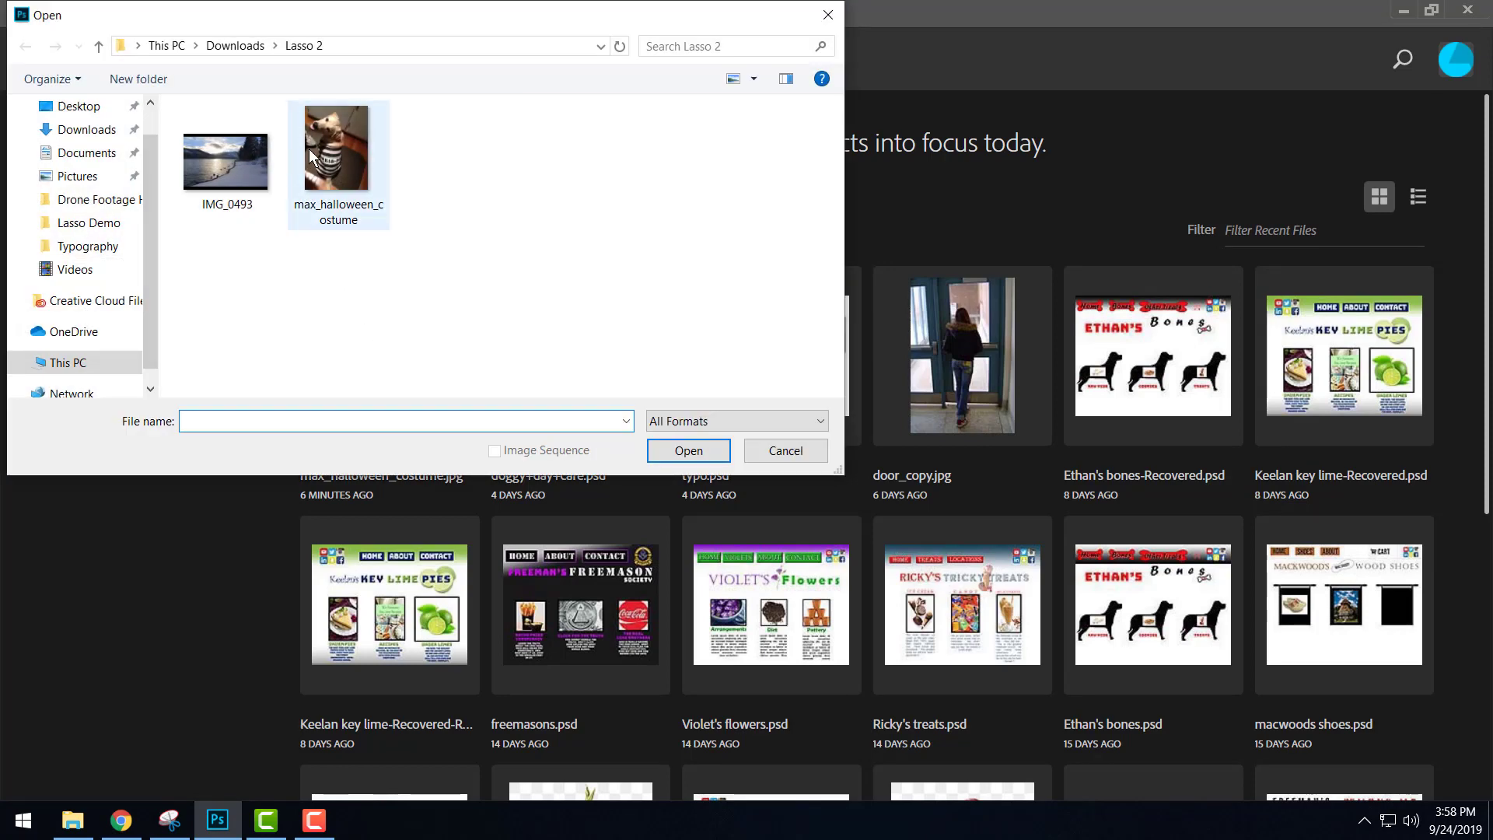
click(311, 149)
click(683, 450)
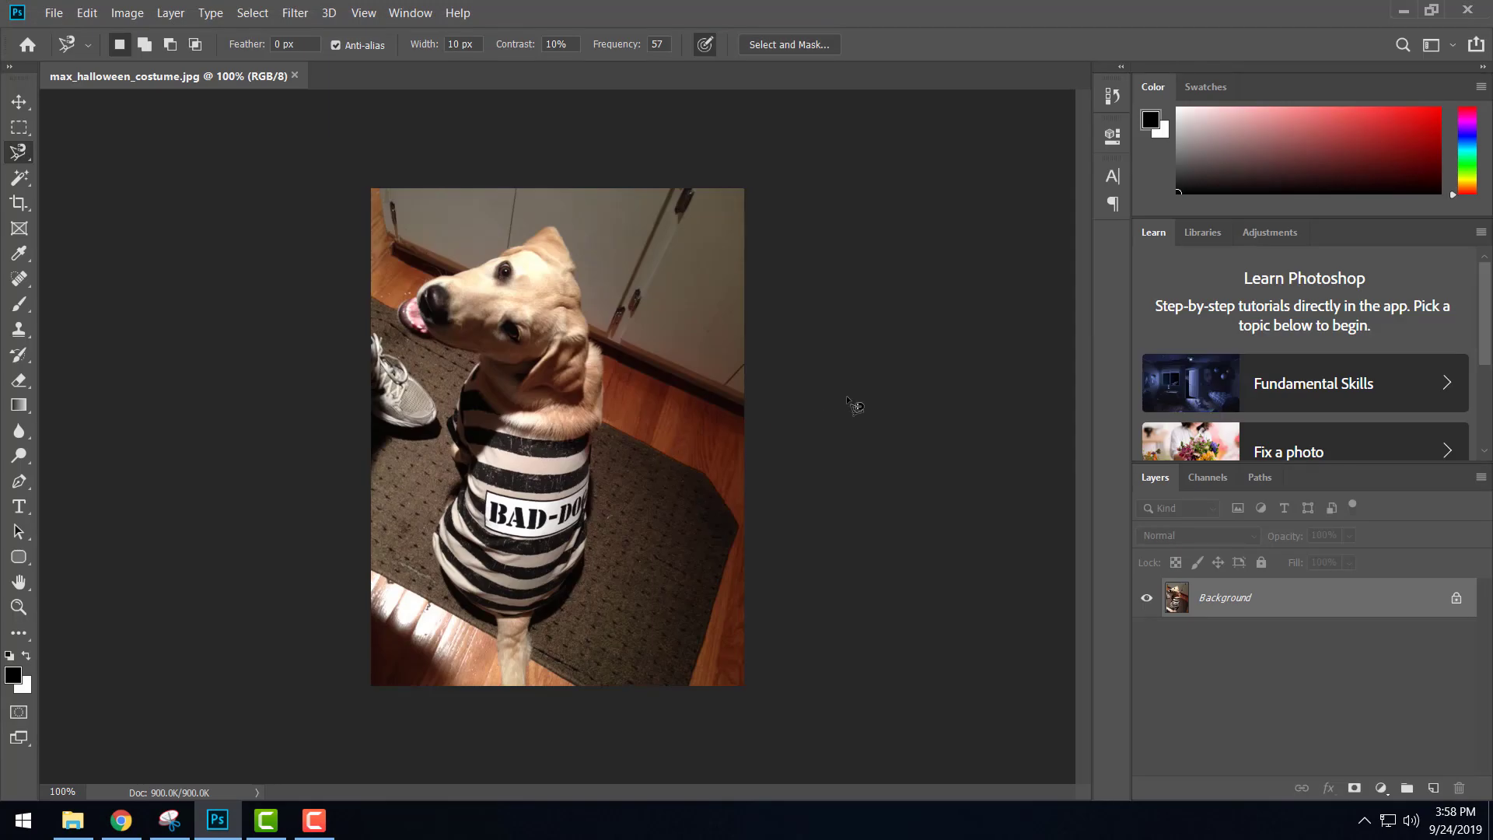
click(19, 101)
scroll(616, 487, up, 3)
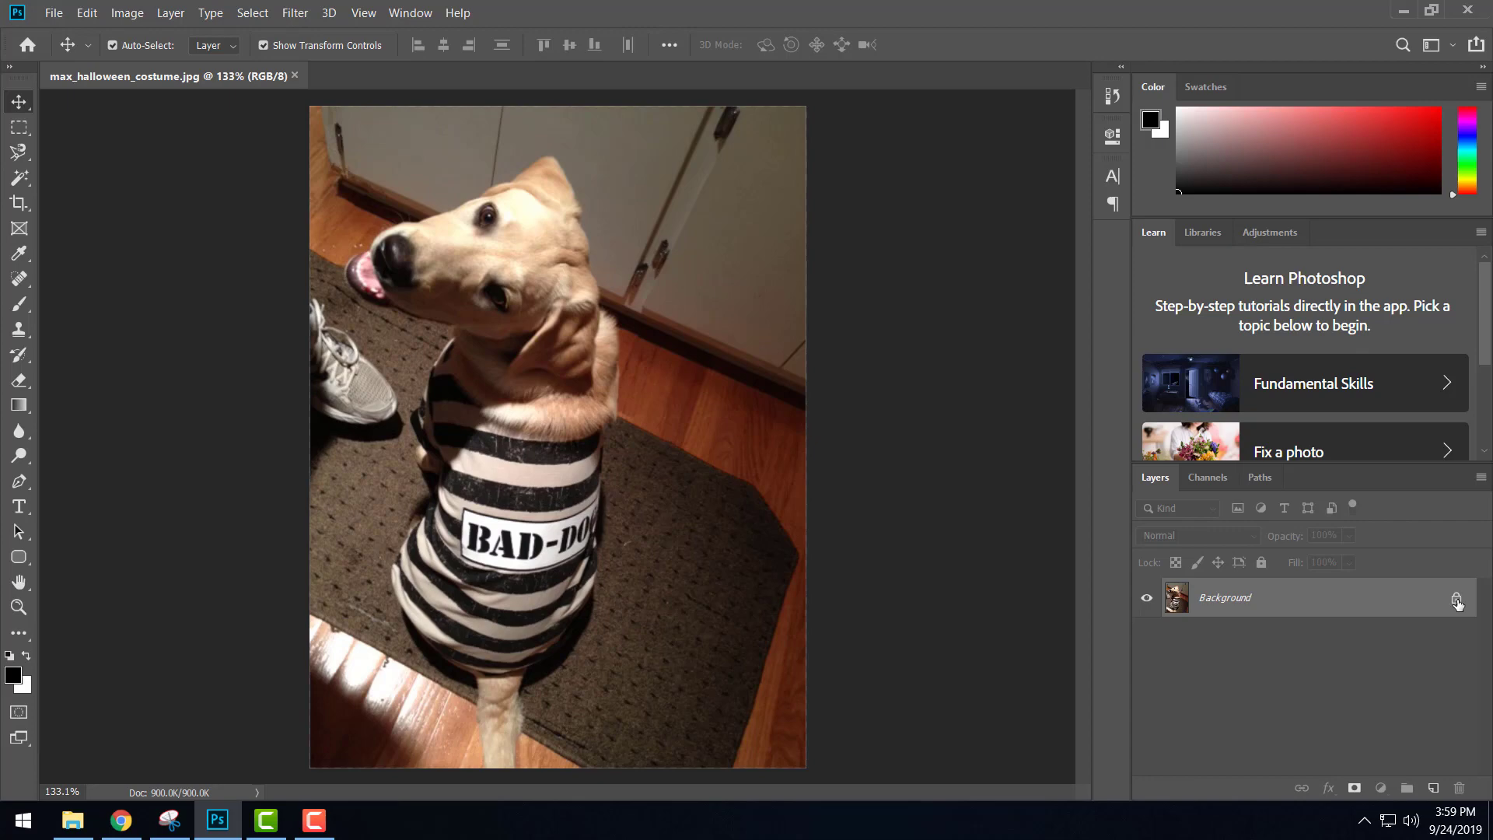
- Unlock the Background into Layer 0 and trace around the dog with the Magnetic Lasso
click(1456, 601)
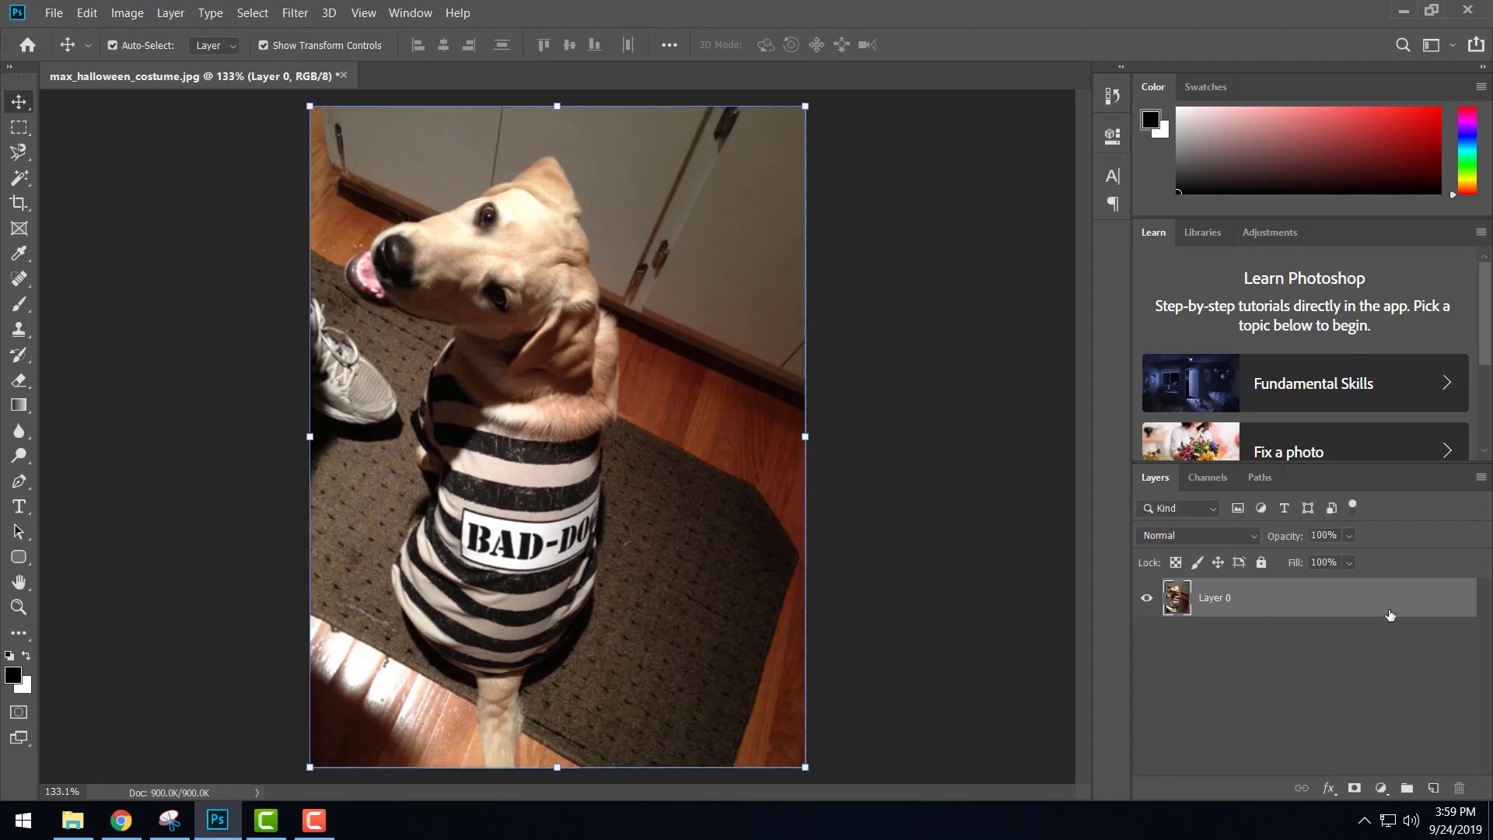
click(19, 151)
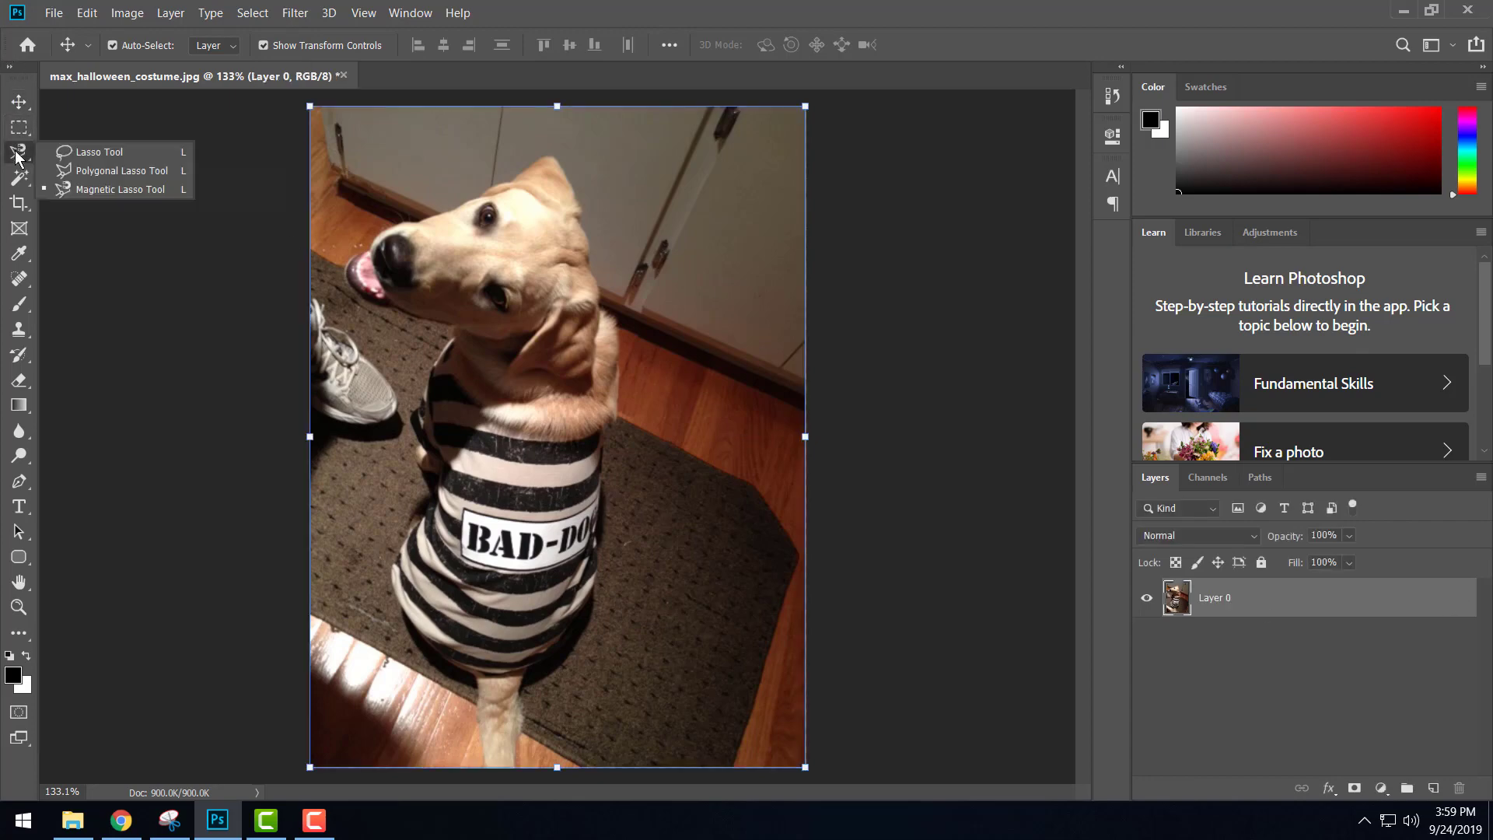
click(85, 195)
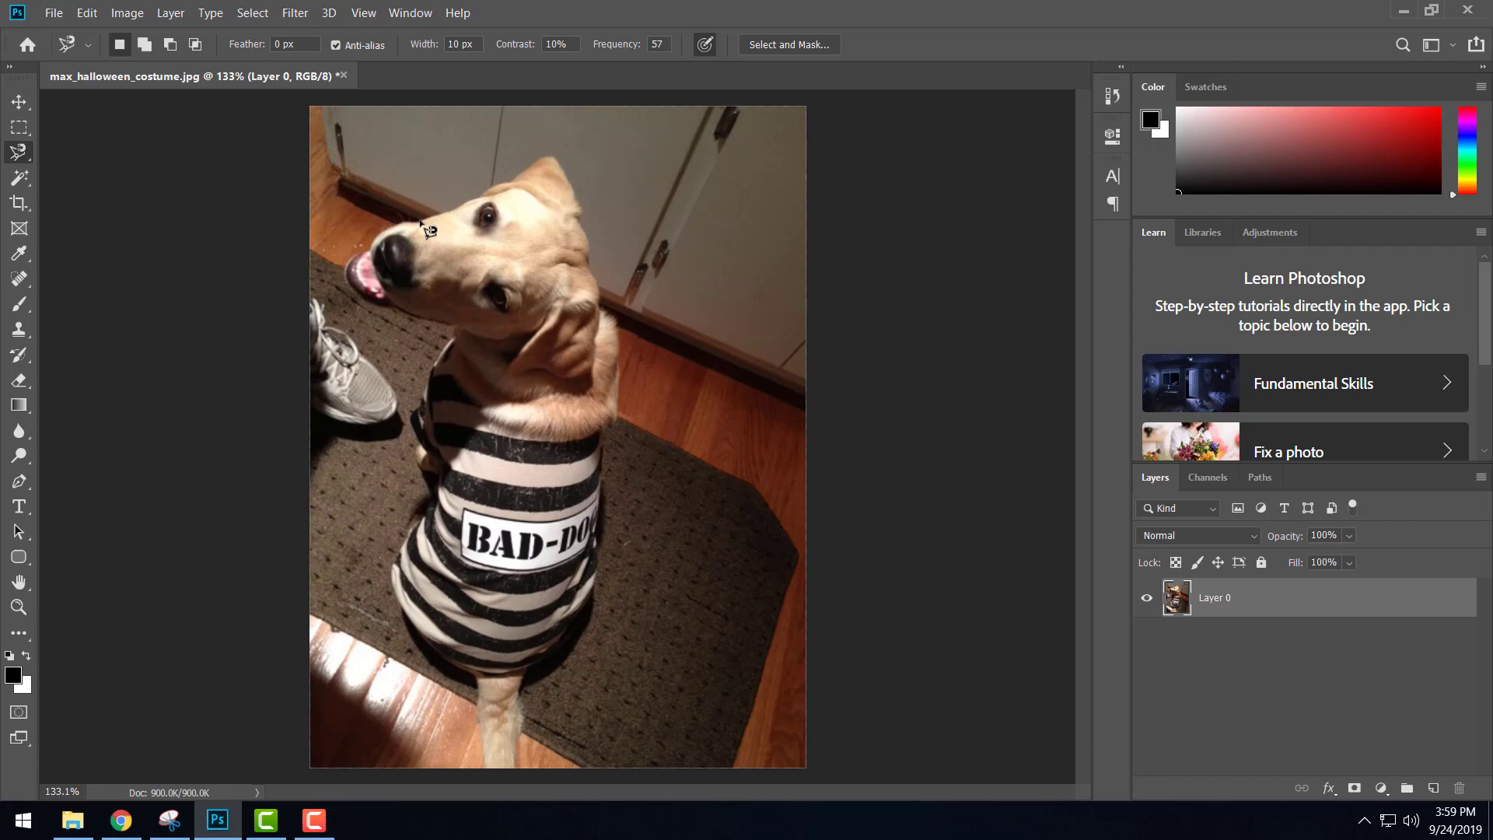
click(420, 220)
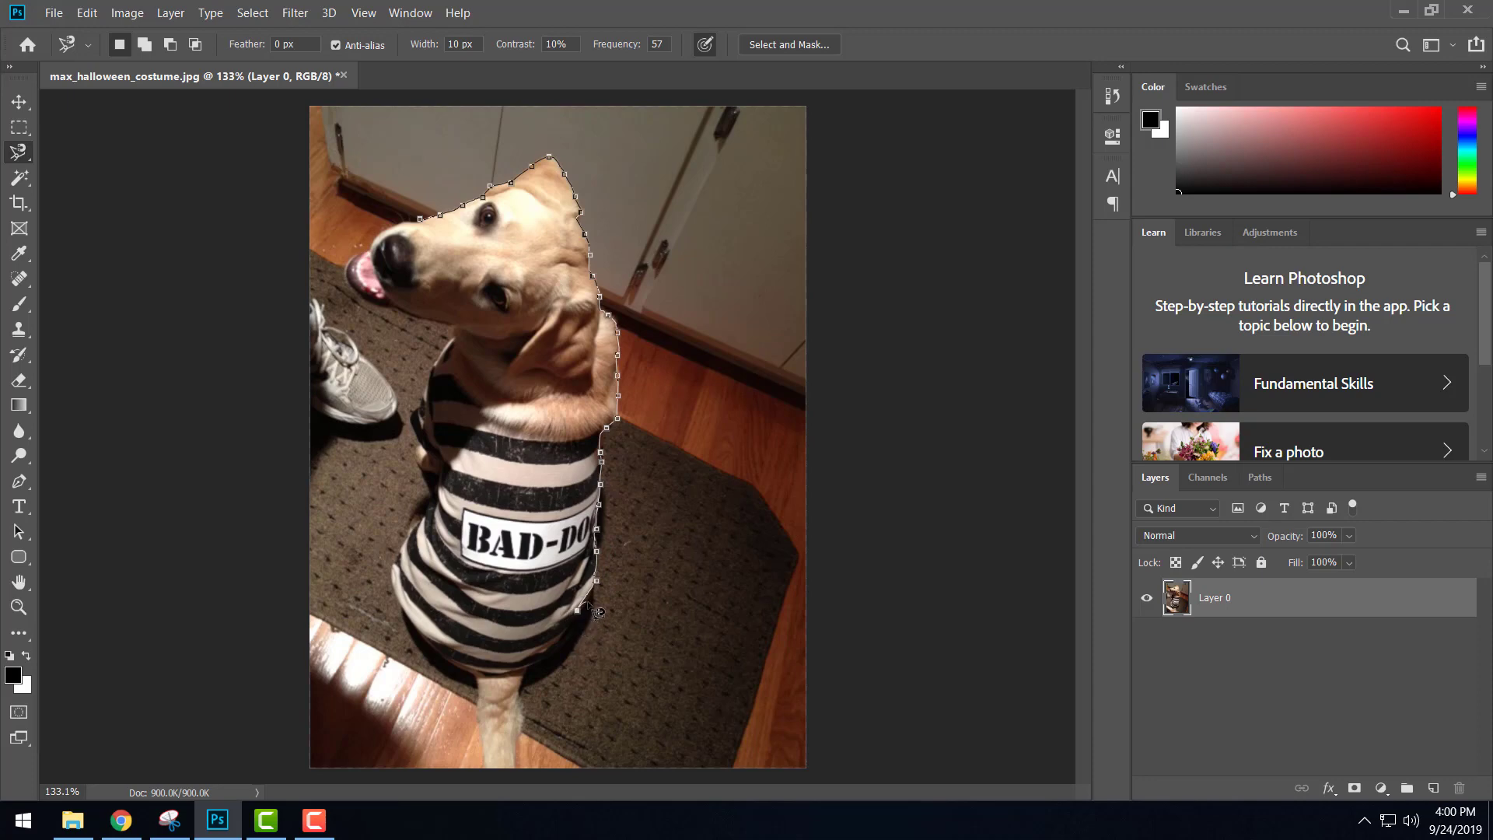
key(BackSpace)
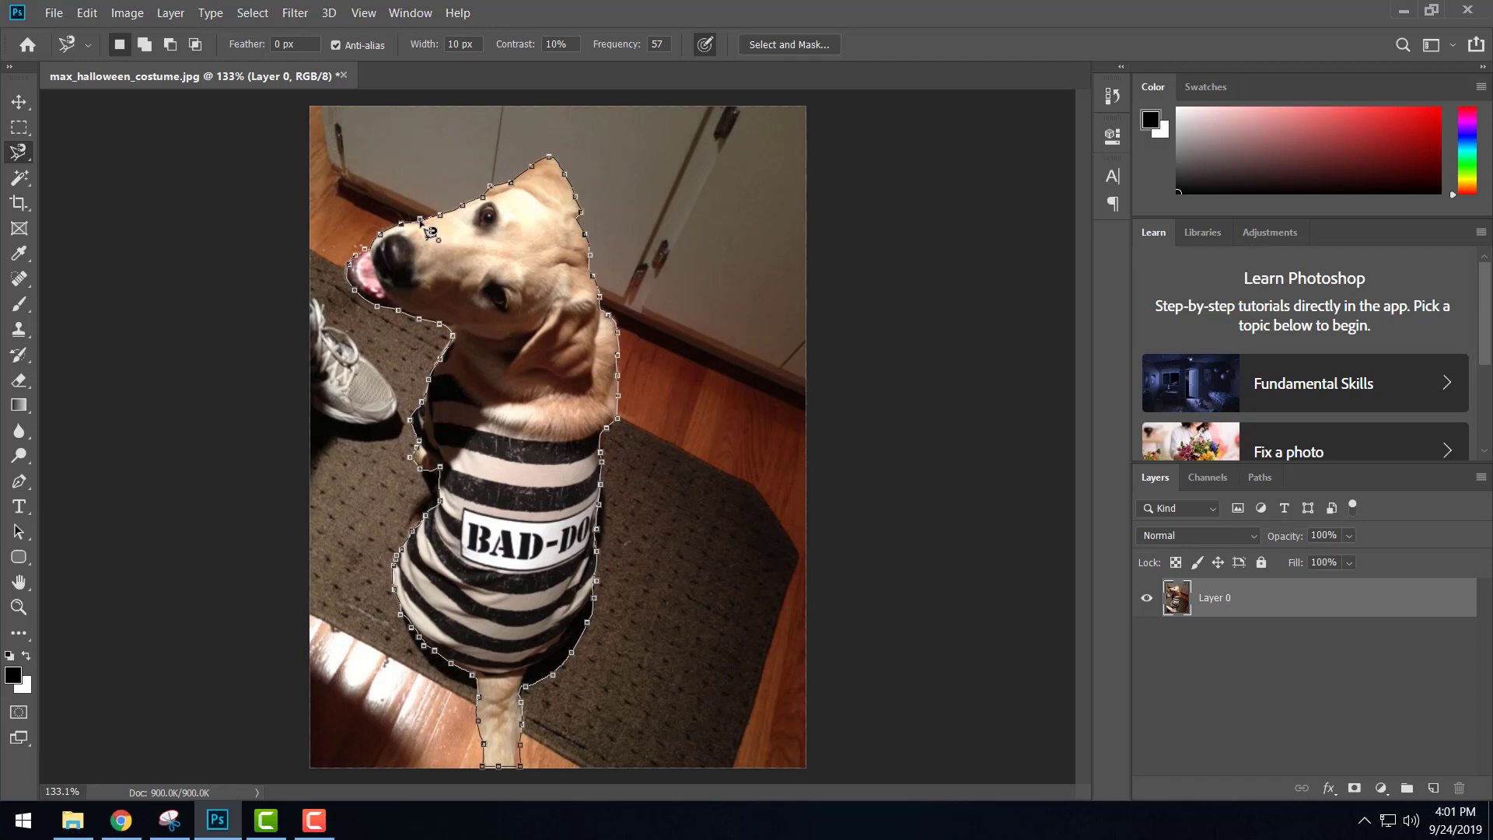
- Close the lasso around the dog, invert the selection, and delete the room background
click(427, 226)
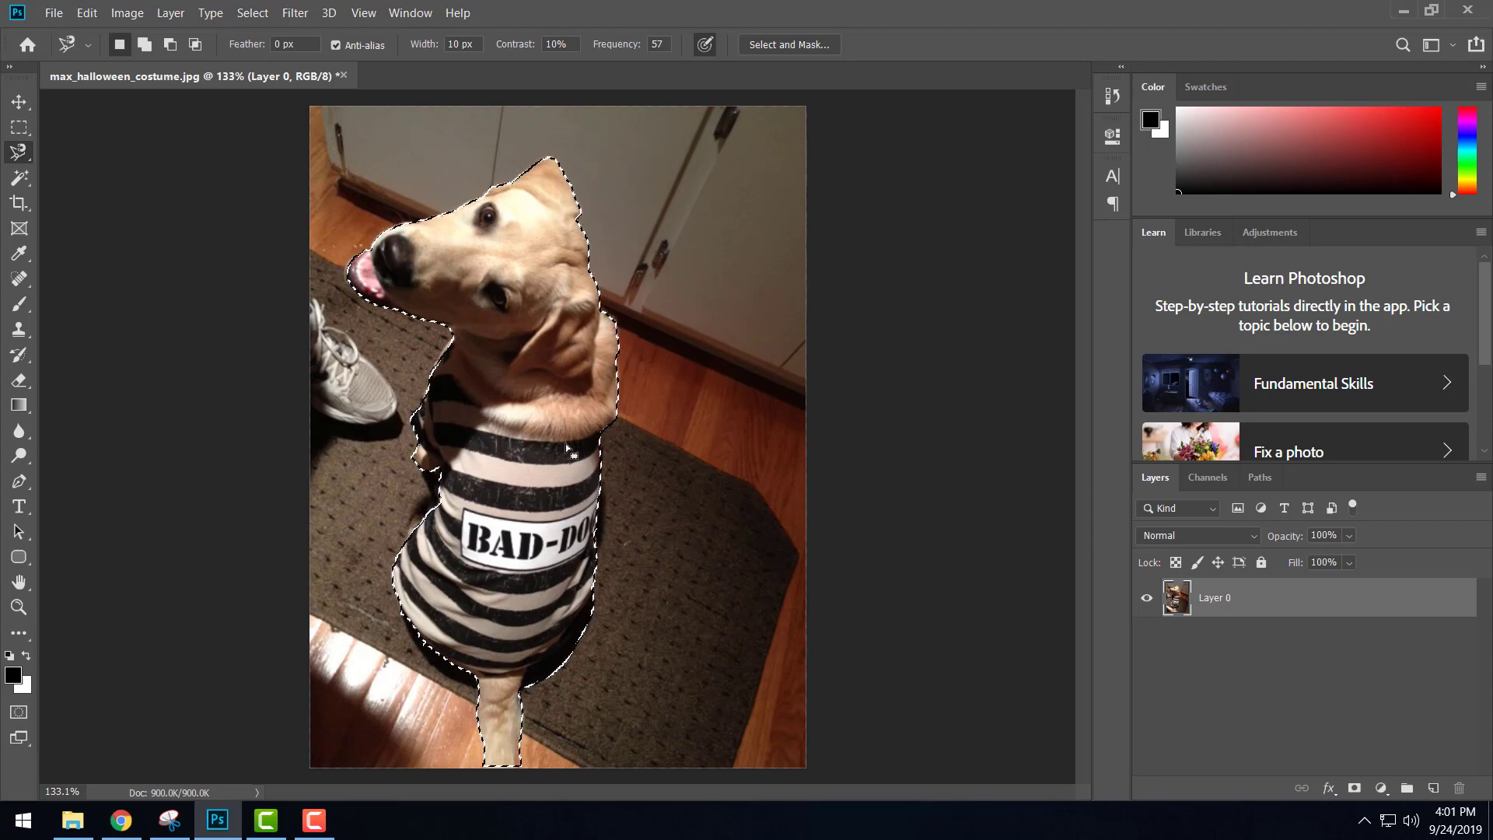
click(255, 14)
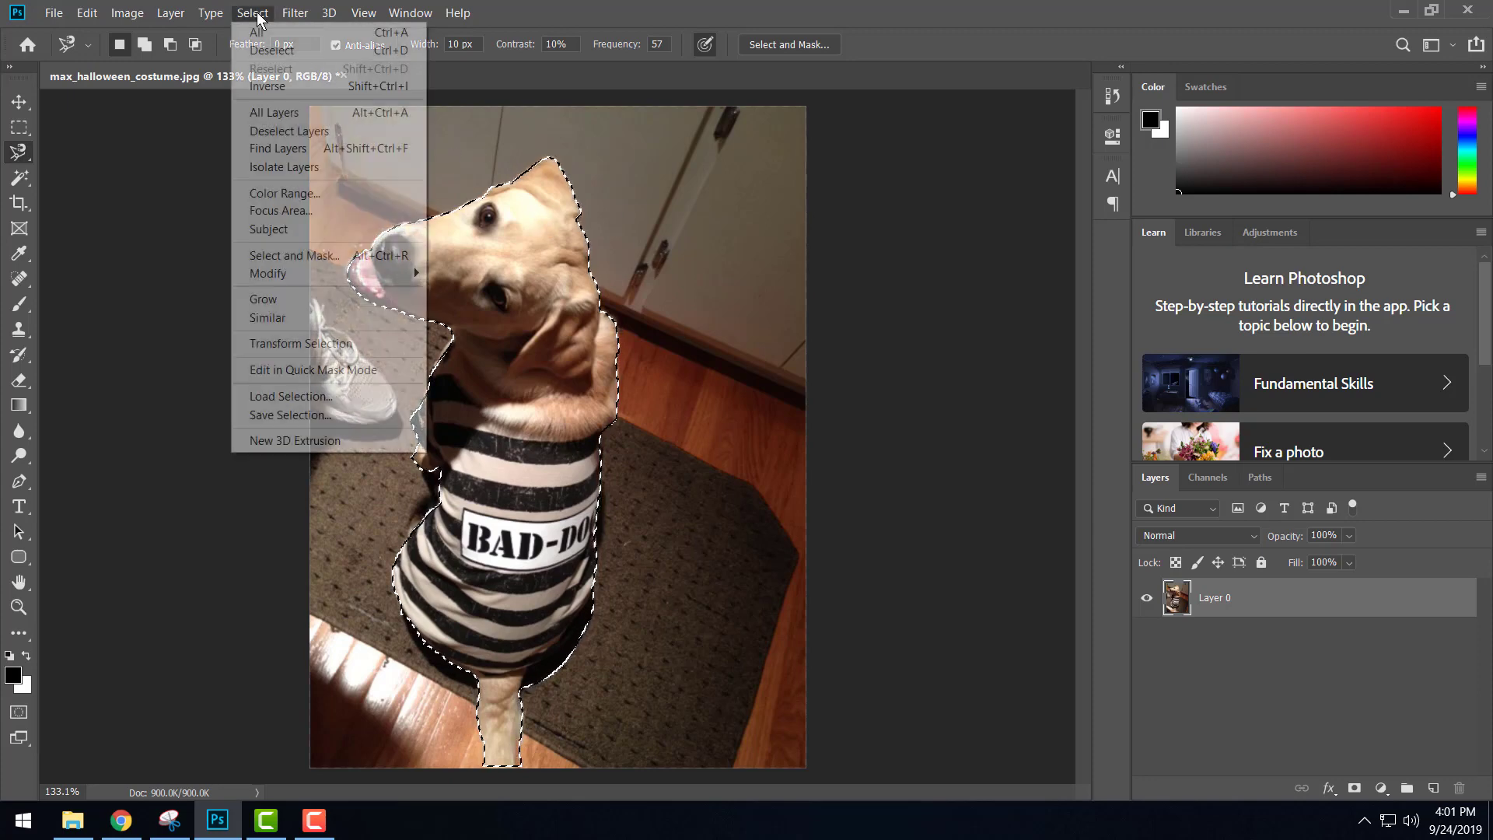
click(268, 86)
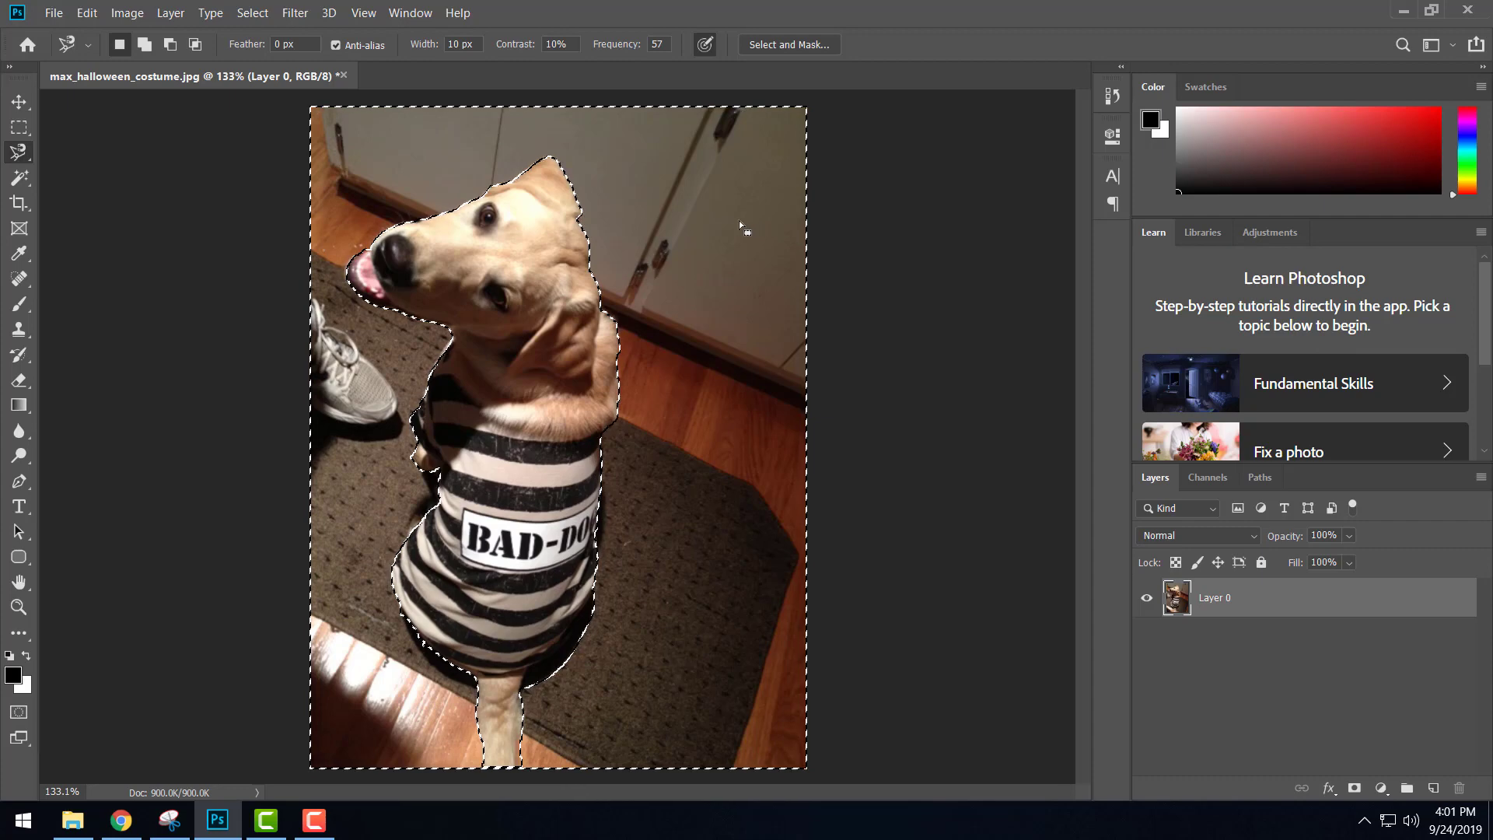
key(Delete)
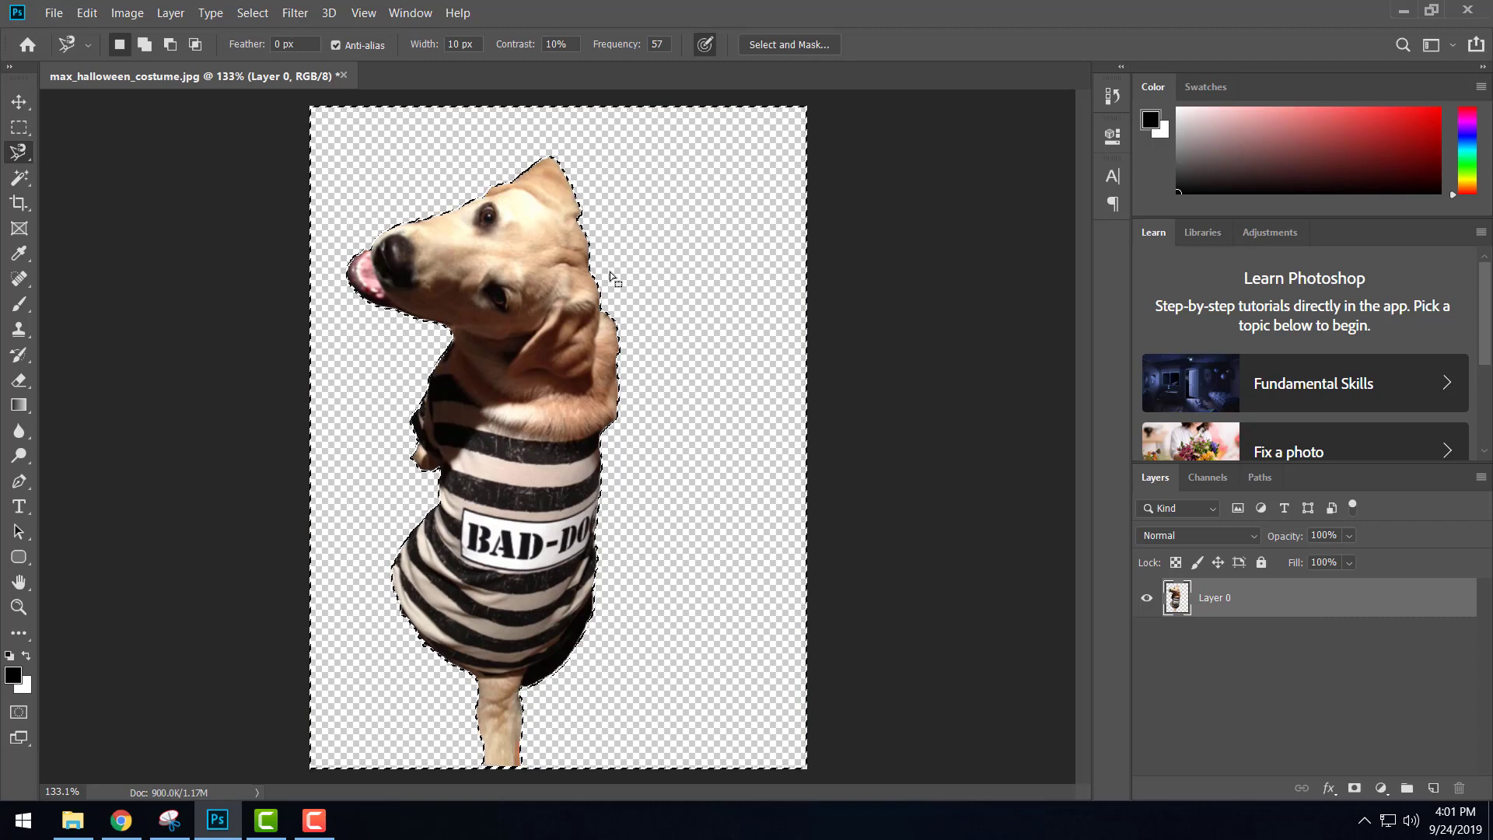
- Feather the dog selection by 2 pixels, then deselect it
click(254, 14)
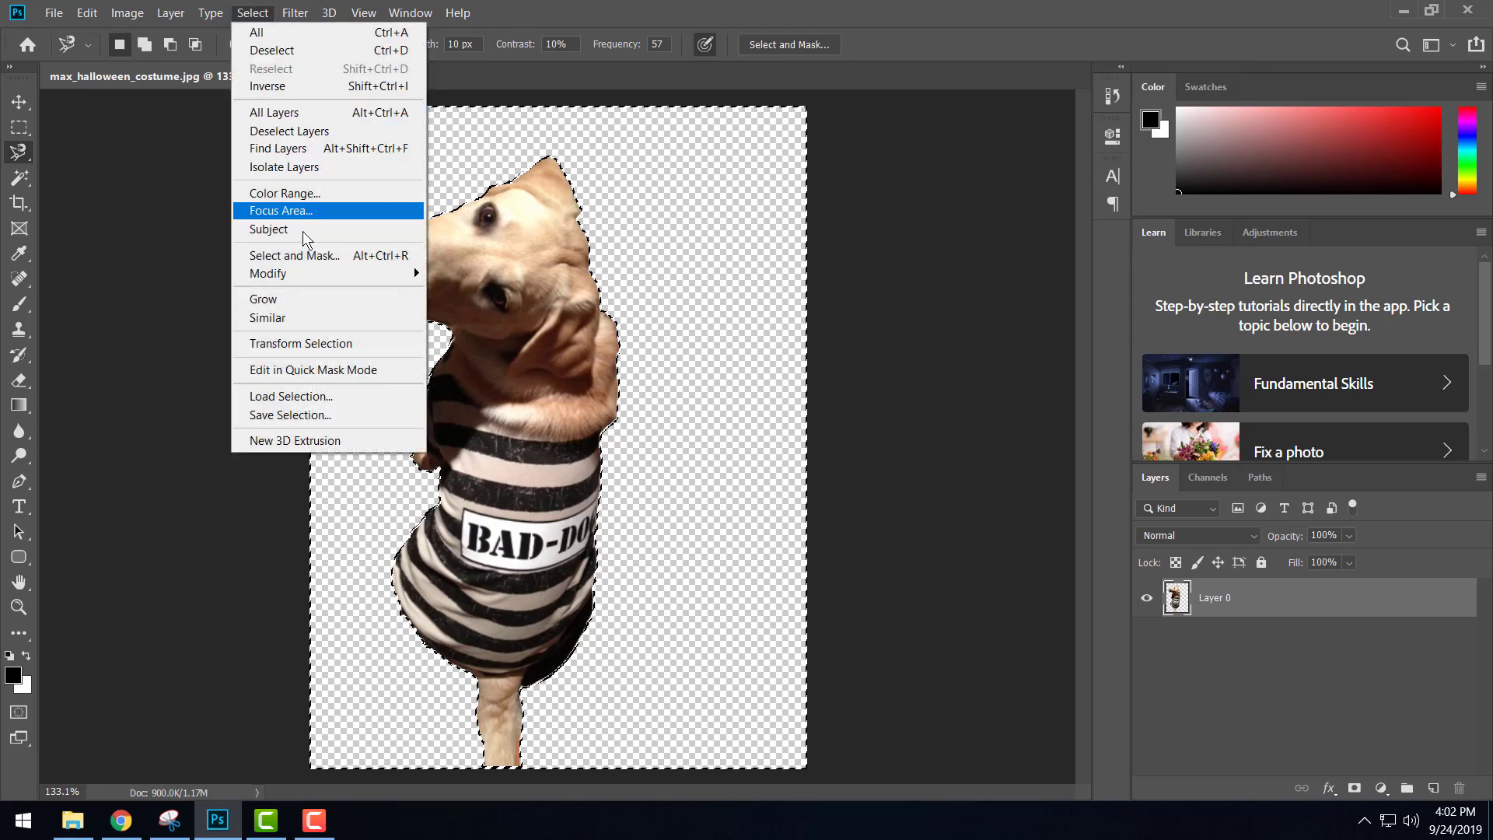
mouse_move(312, 278)
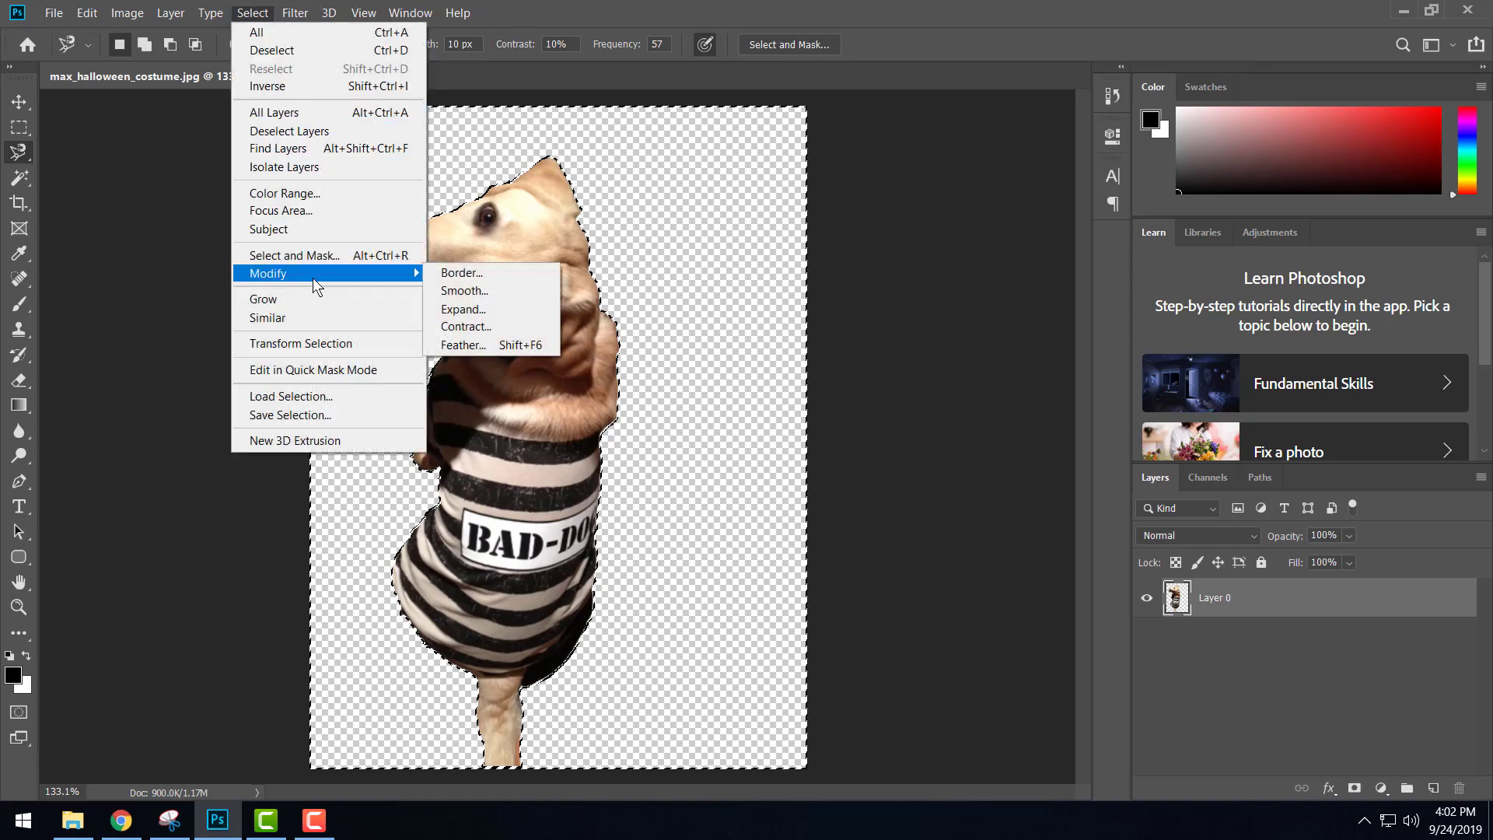
click(507, 347)
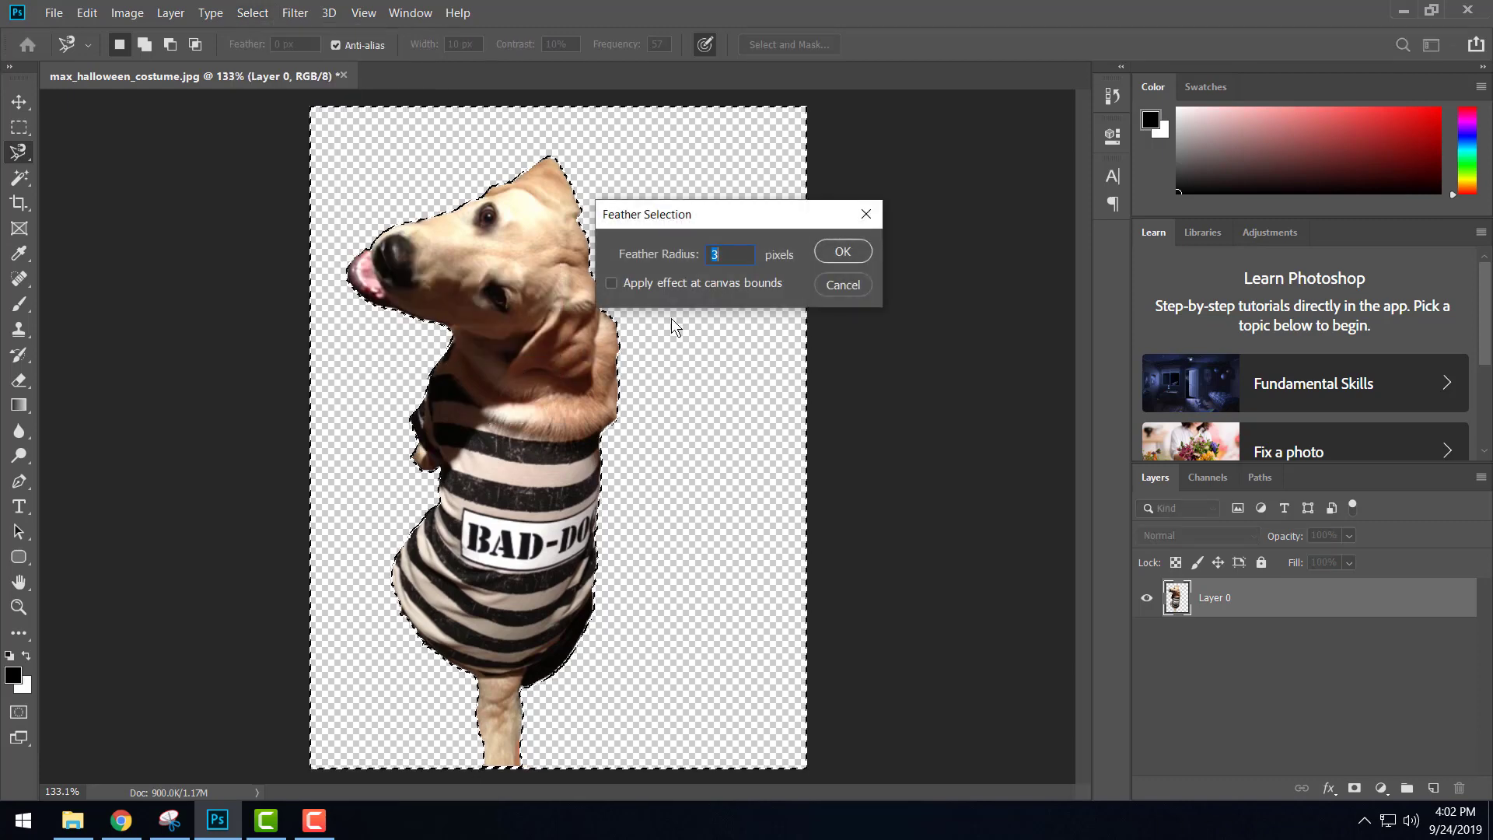
key(BackSpace)
text(2)
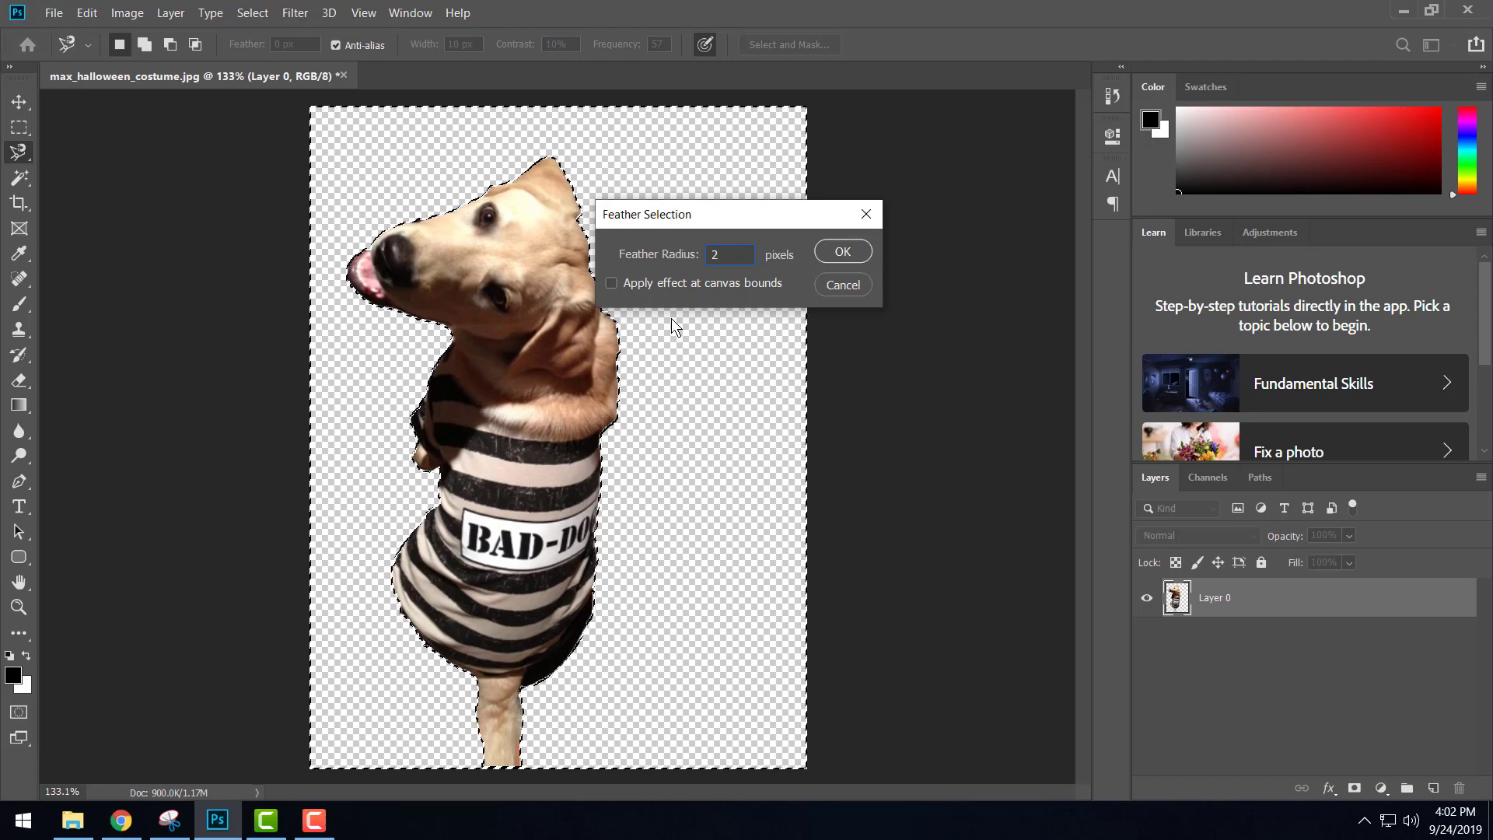
click(837, 254)
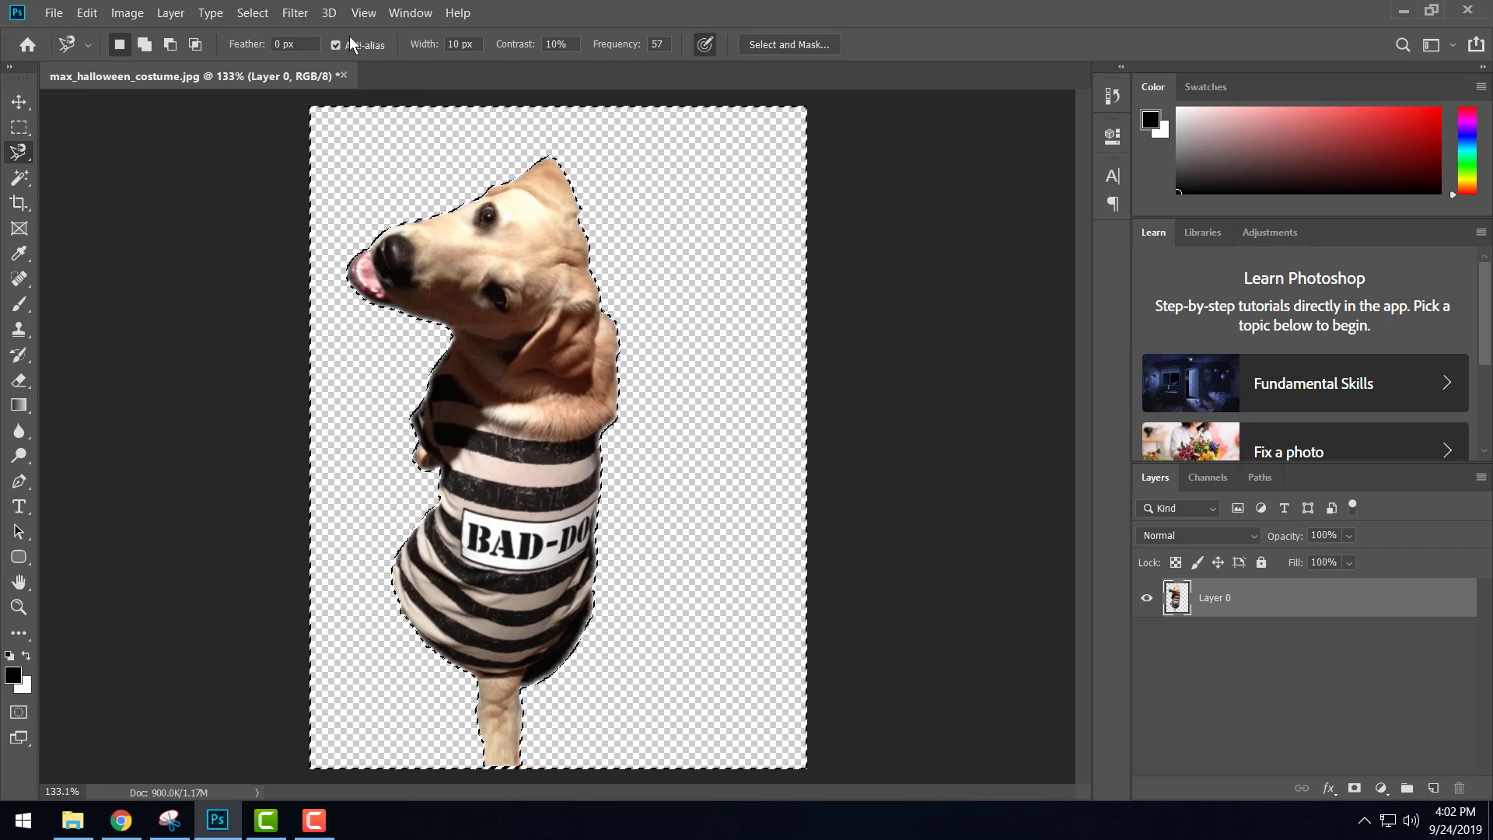
click(253, 14)
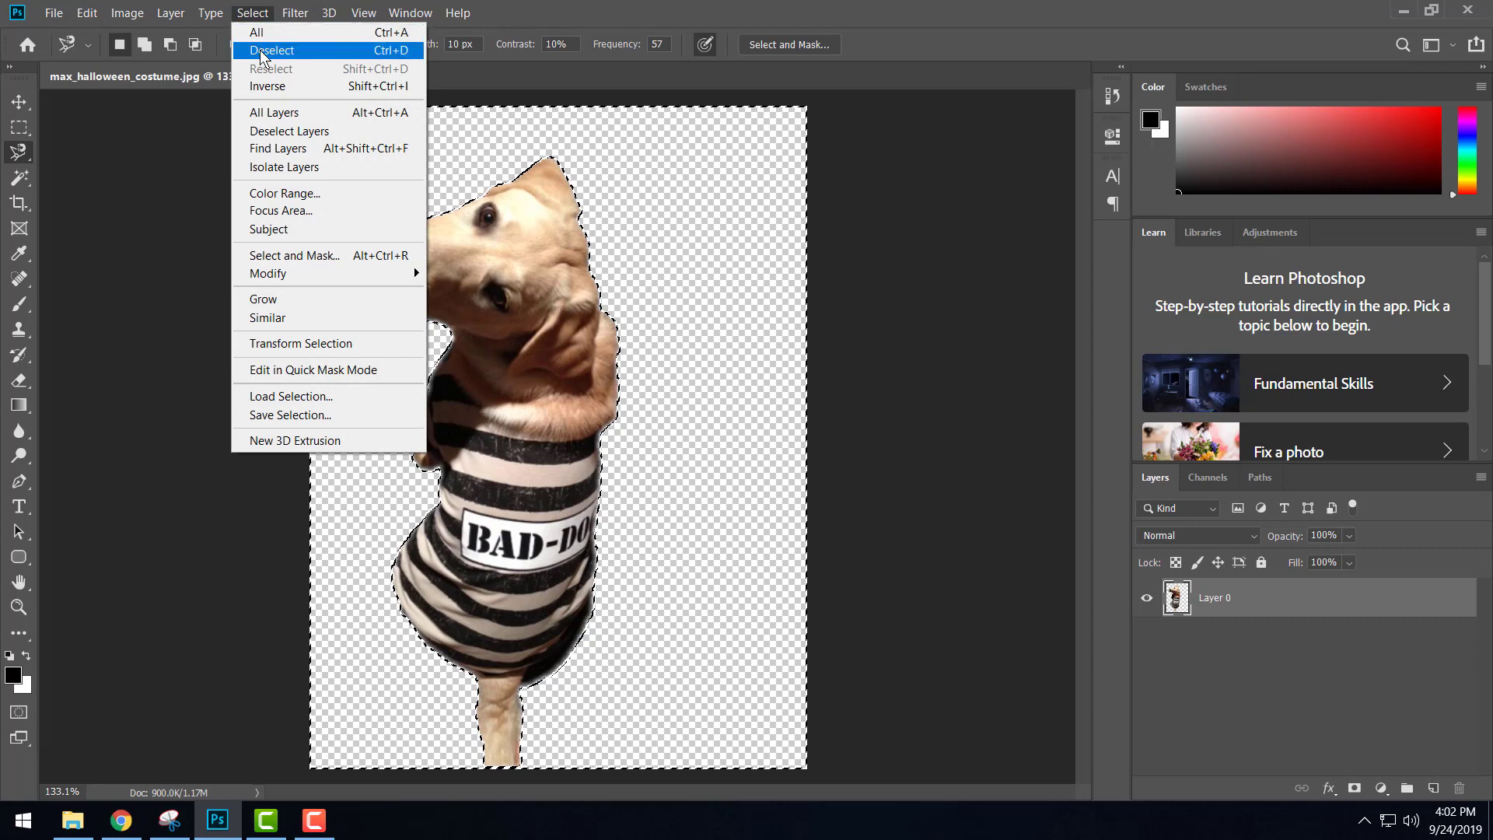
click(264, 50)
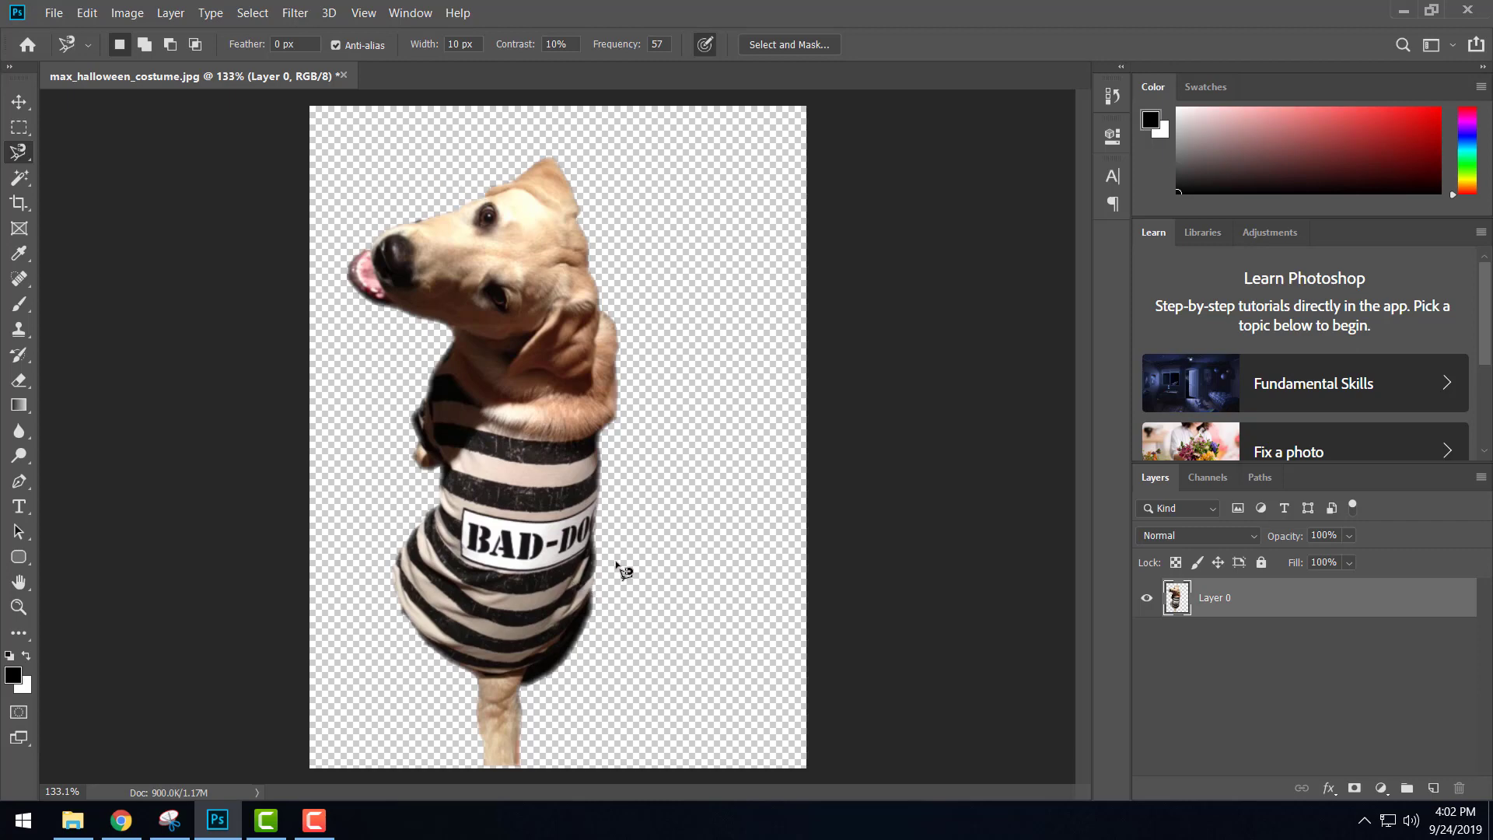
- Place IMG_0493 as an embedded image into the dog document
click(48, 12)
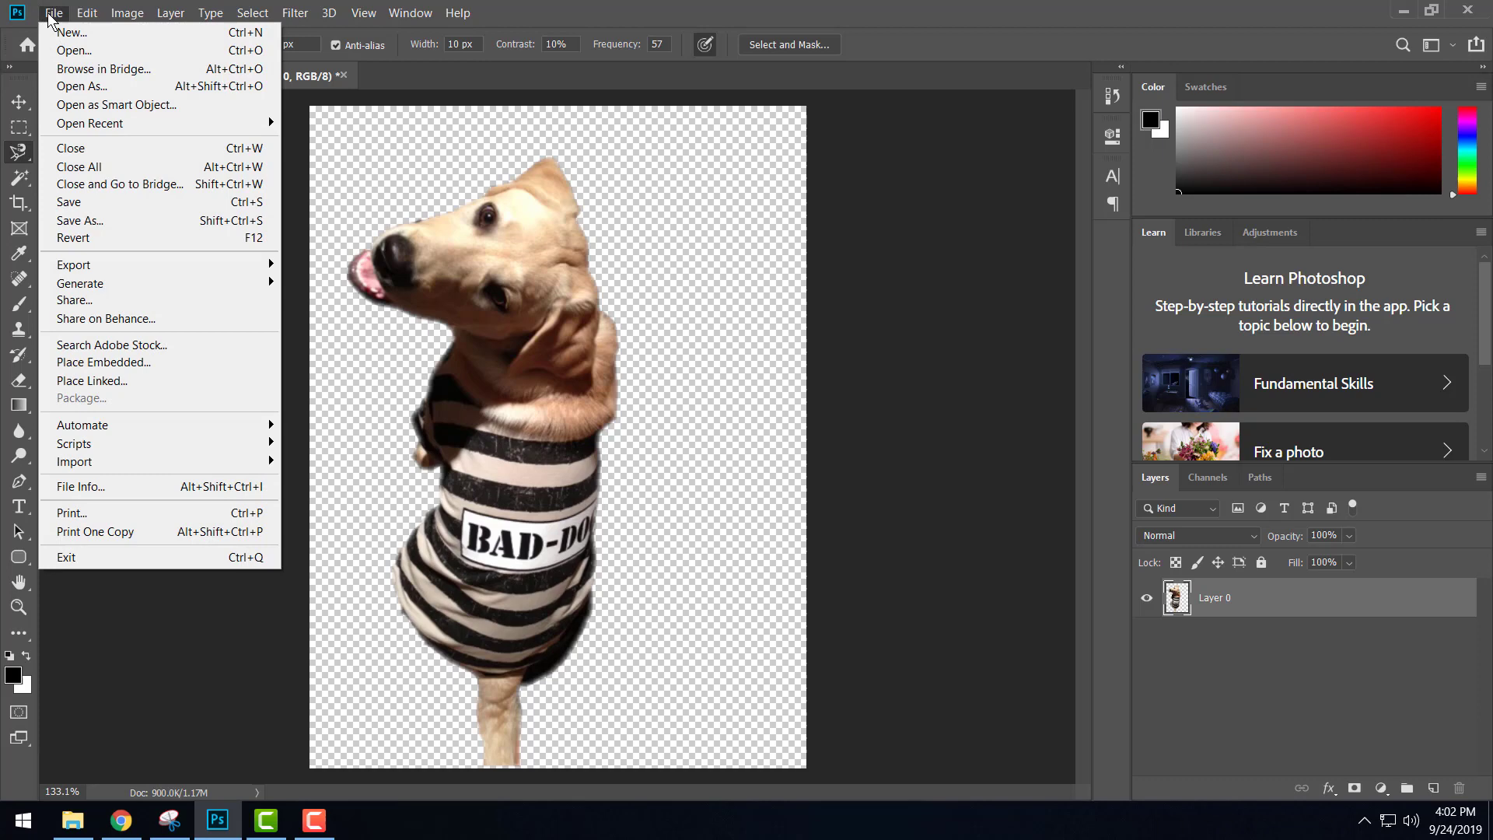
click(96, 362)
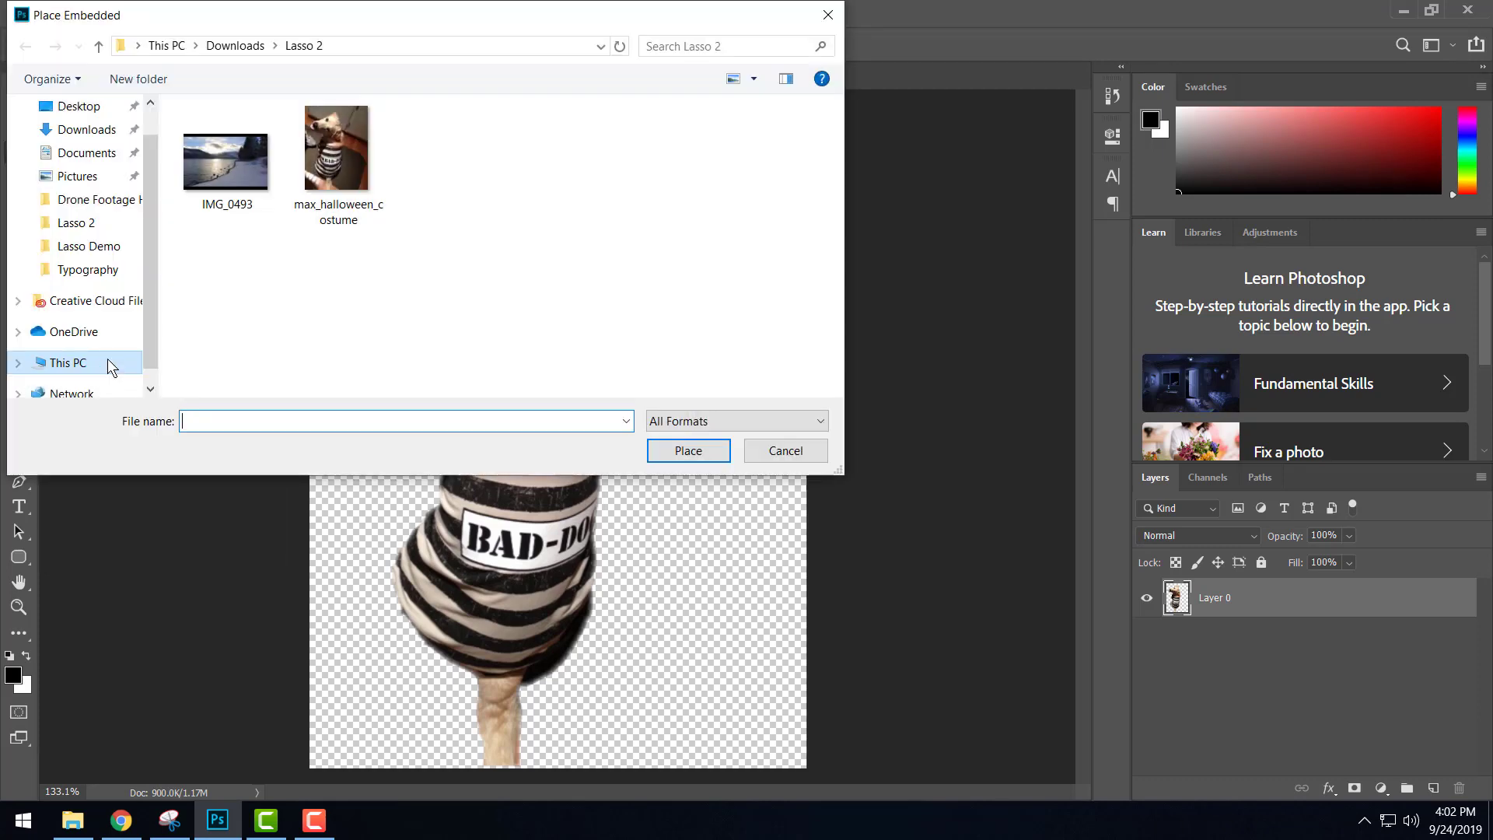
click(247, 155)
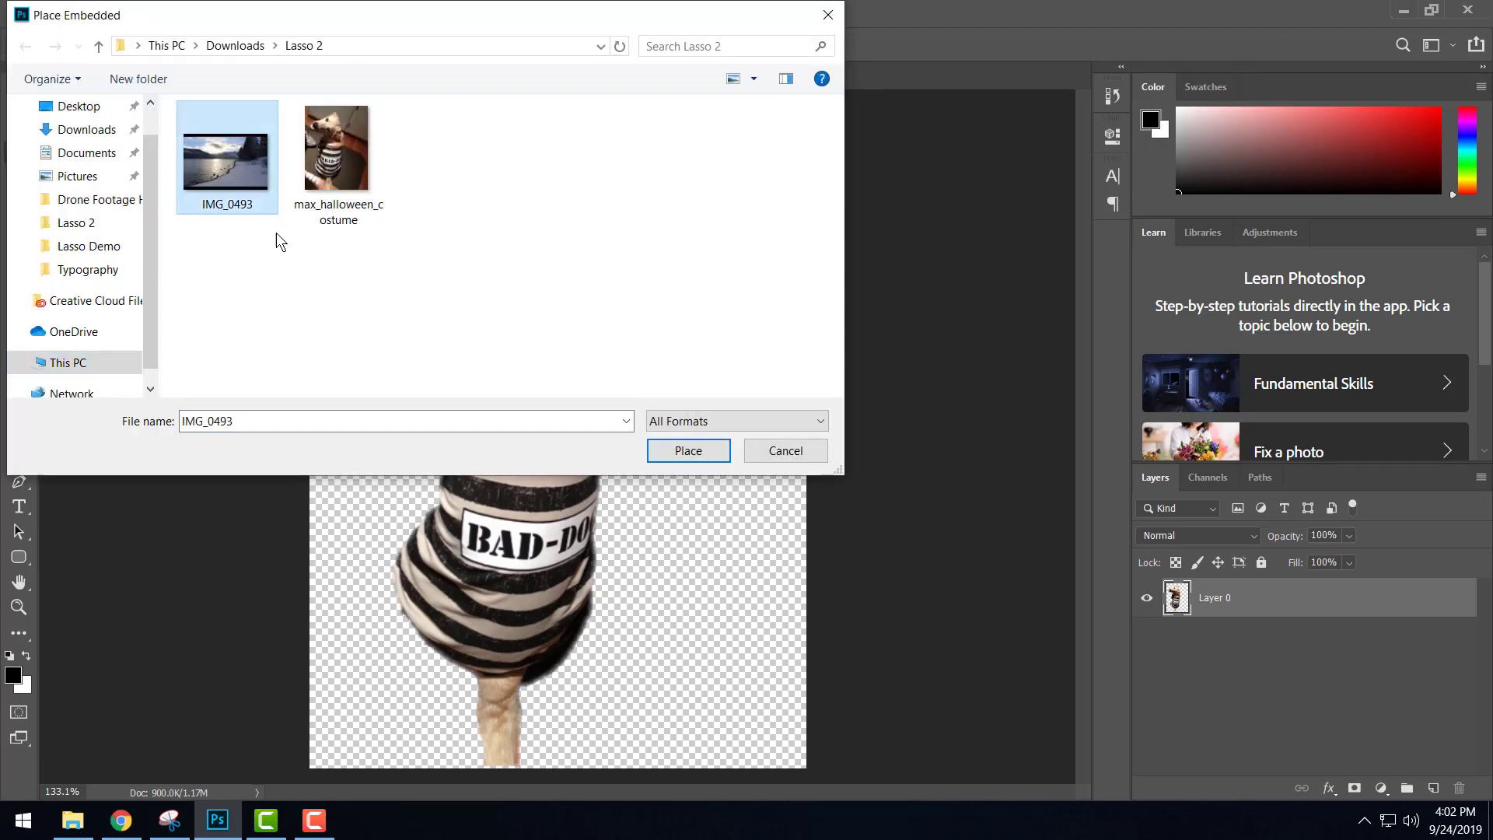
click(704, 453)
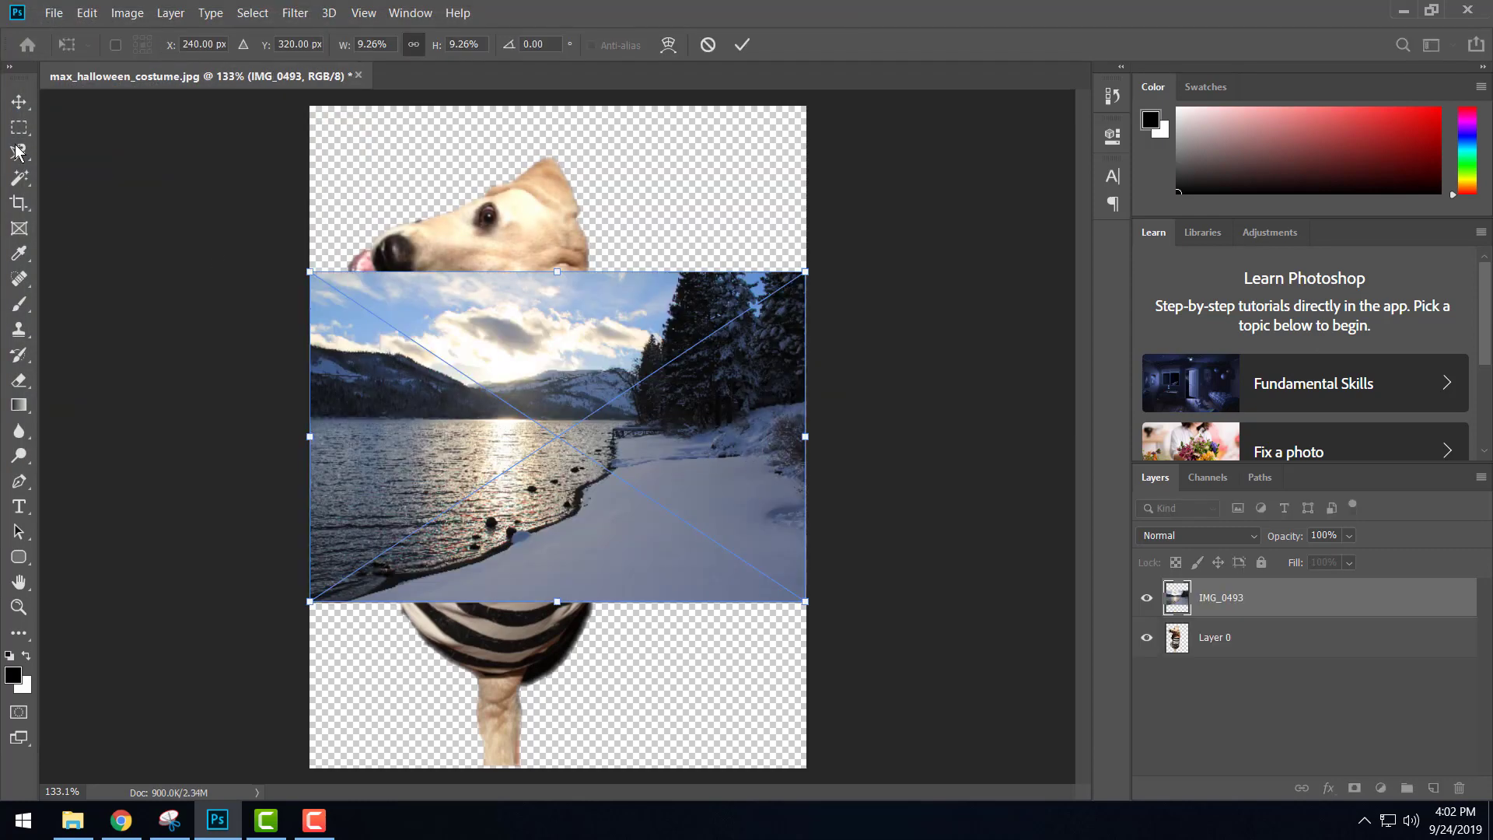
- Scale the lakeshore photo to 19.39% so it fills the canvas, and commit it
click(19, 102)
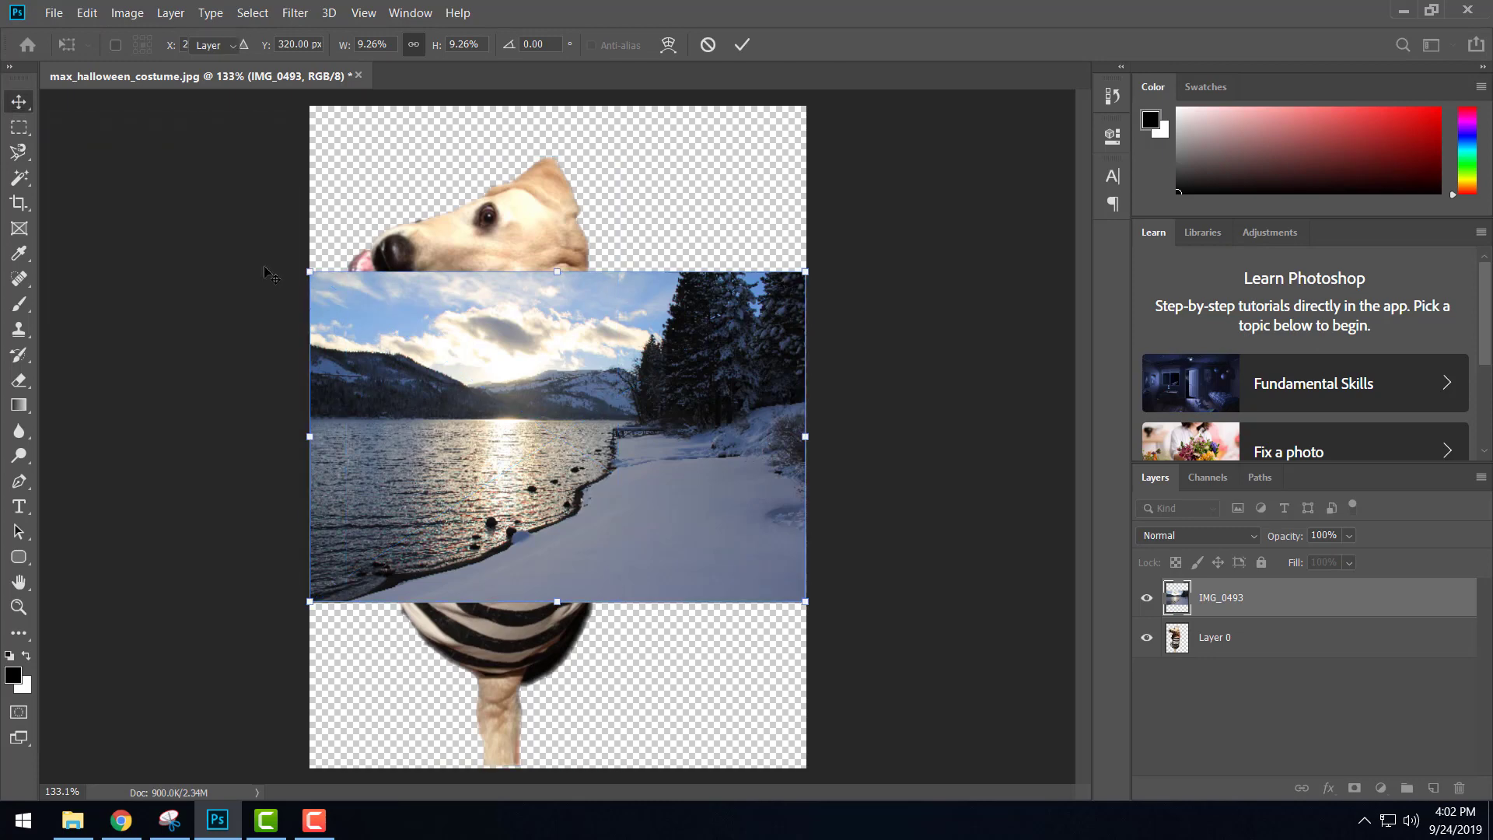
drag(309, 271, 74, 115)
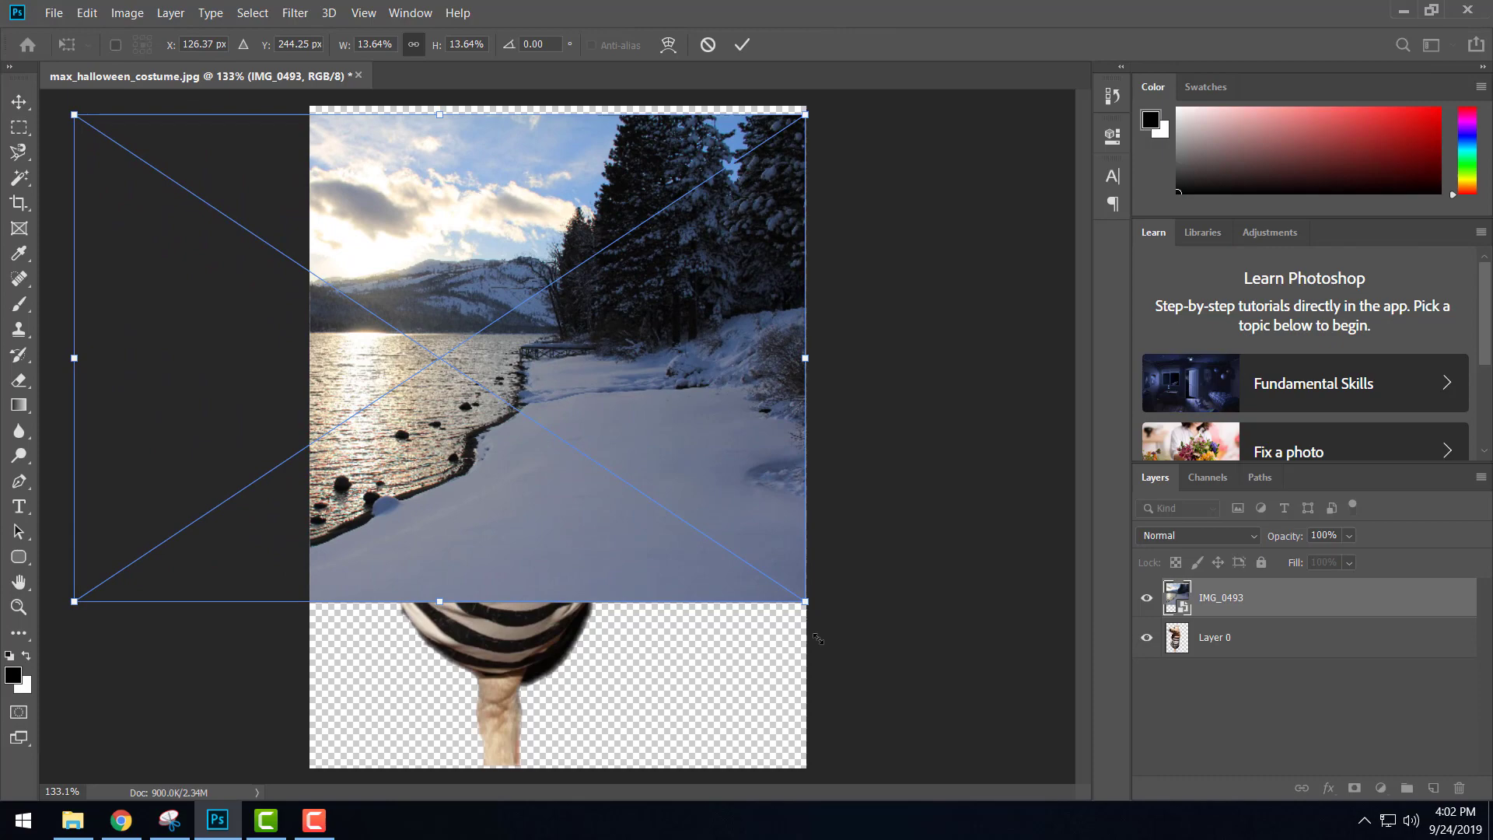
drag(818, 638, 1067, 775)
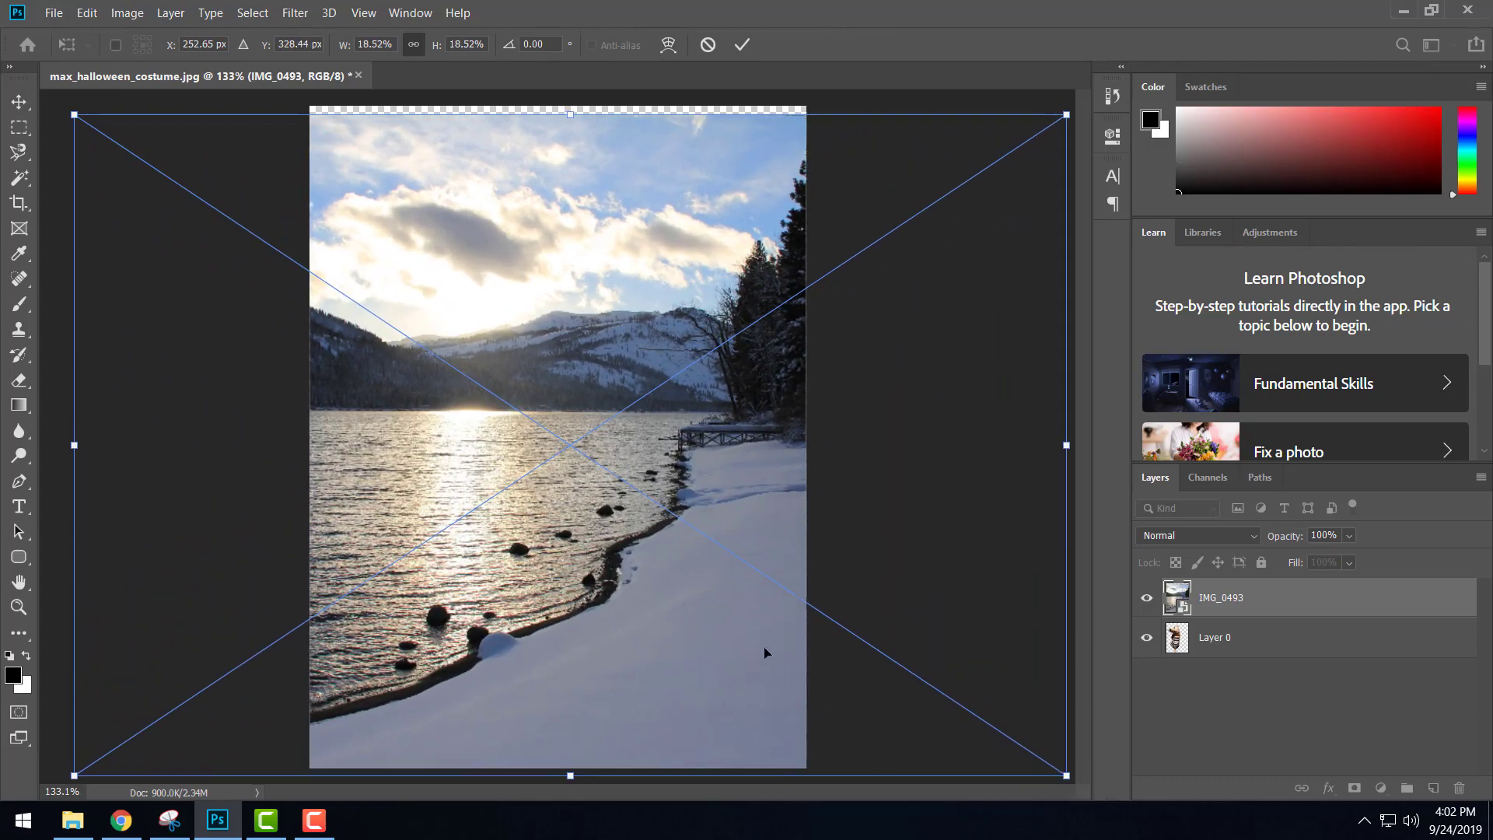
drag(766, 653, 760, 633)
drag(1055, 742, 1090, 787)
drag(653, 700, 582, 689)
key(Return)
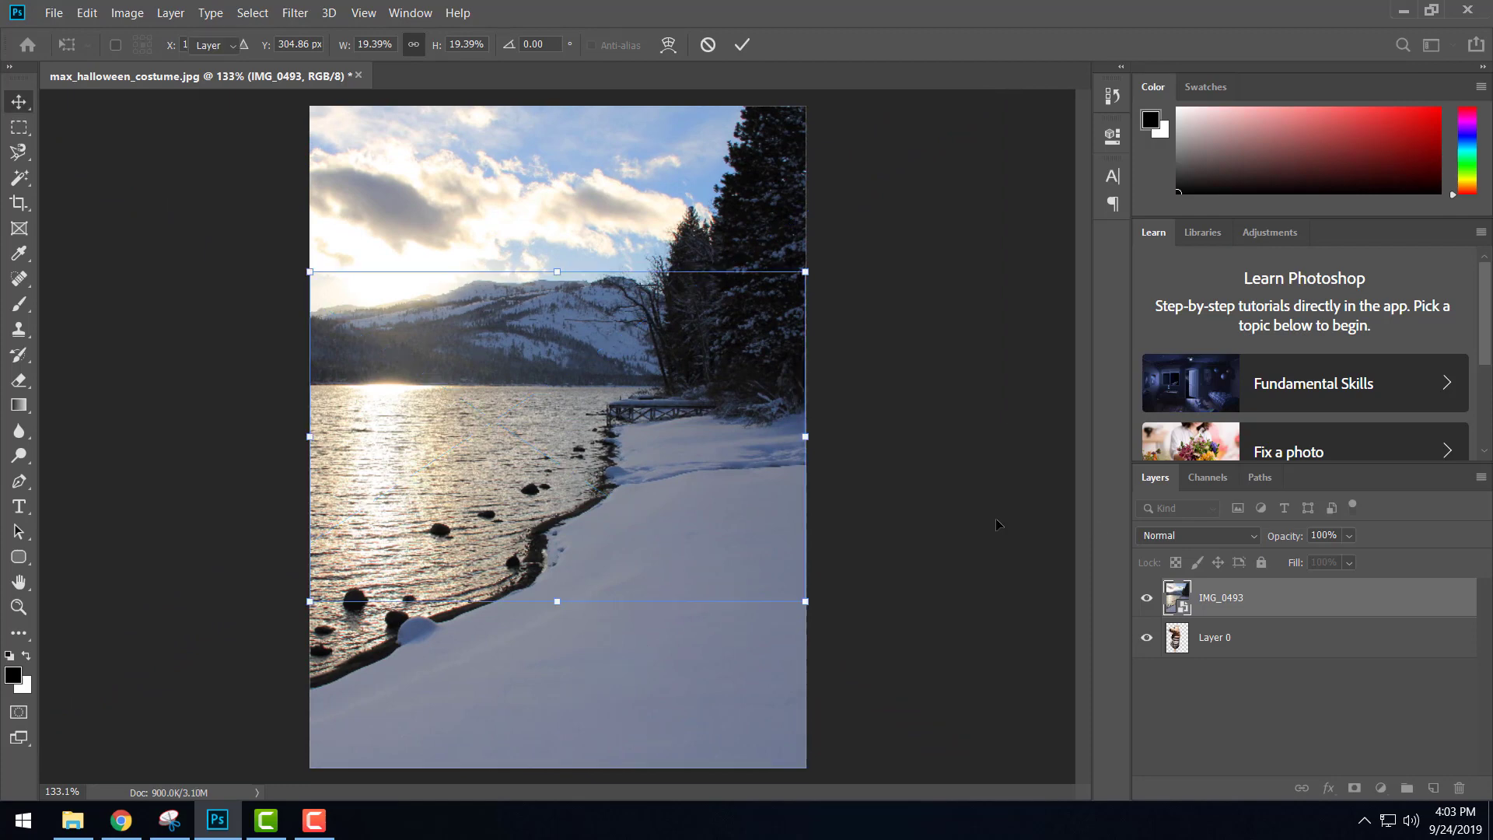
click(1042, 549)
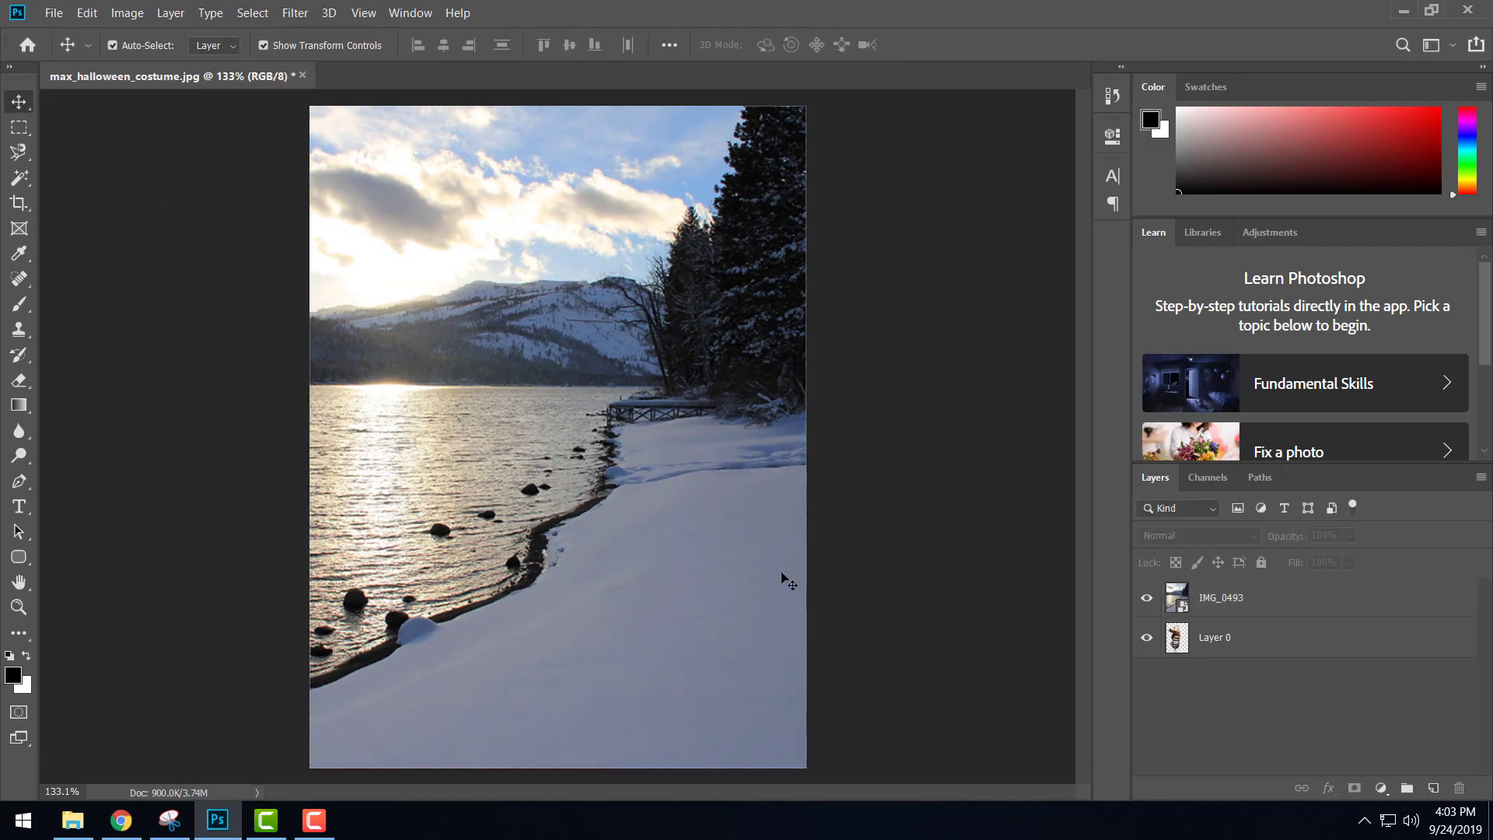
- Move Layer 0 above IMG_0493 and shrink the dog to 40.55% onto the snowy shore
click(1185, 639)
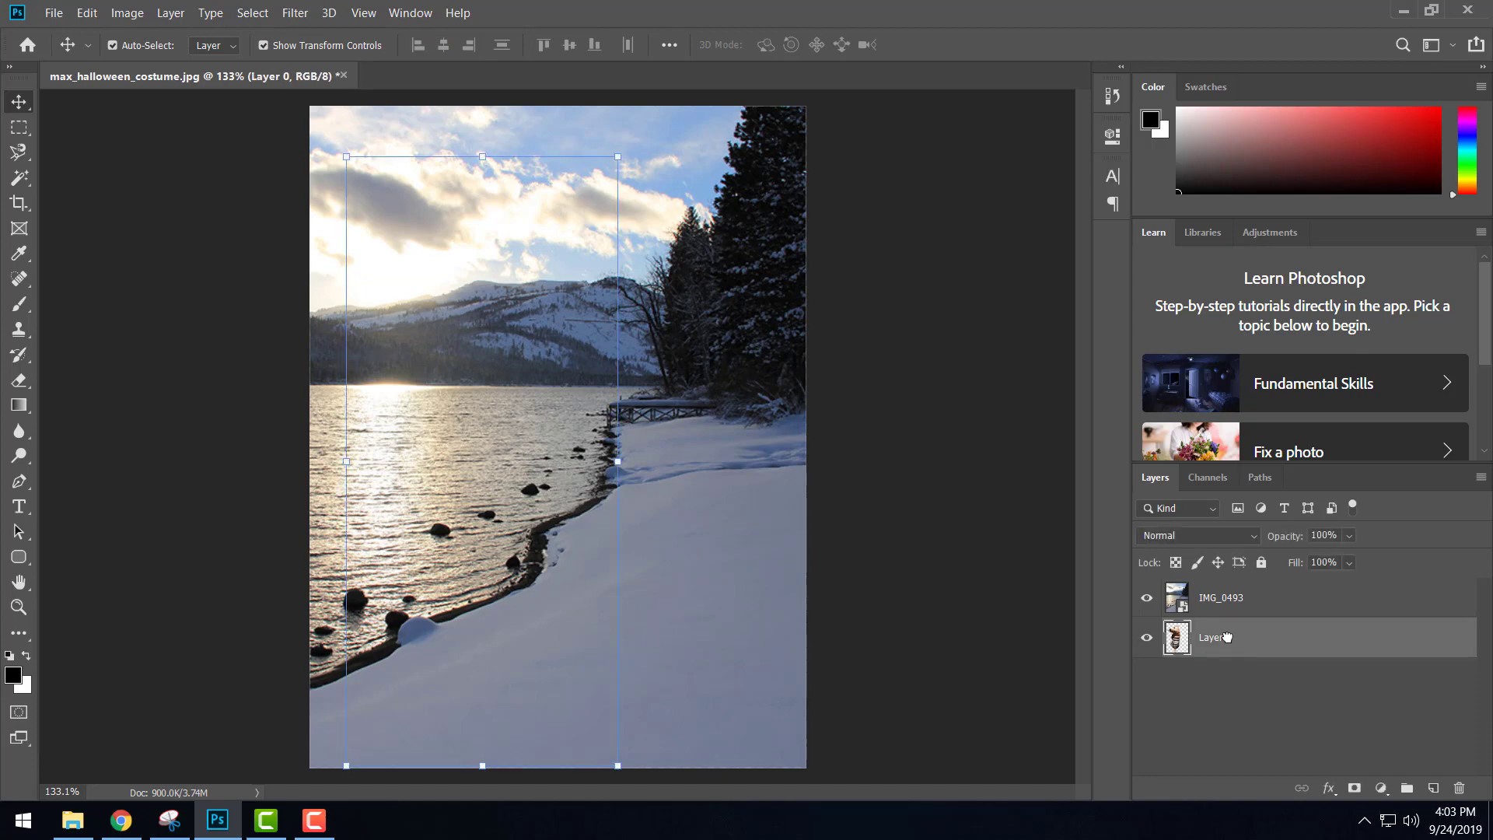
drag(1227, 637, 1222, 589)
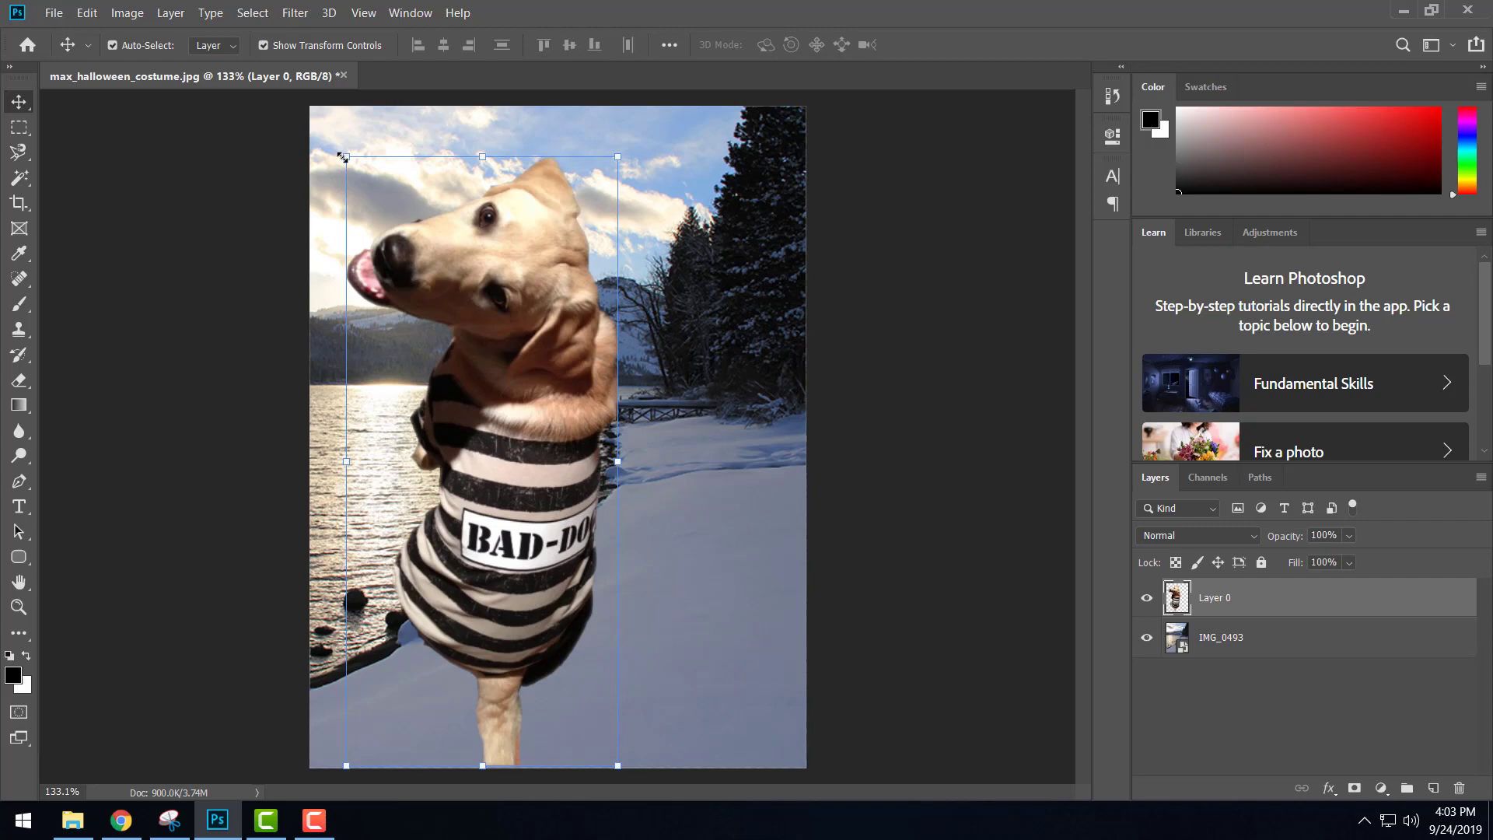
drag(344, 153, 496, 494)
drag(597, 635, 721, 637)
drag(622, 499, 632, 520)
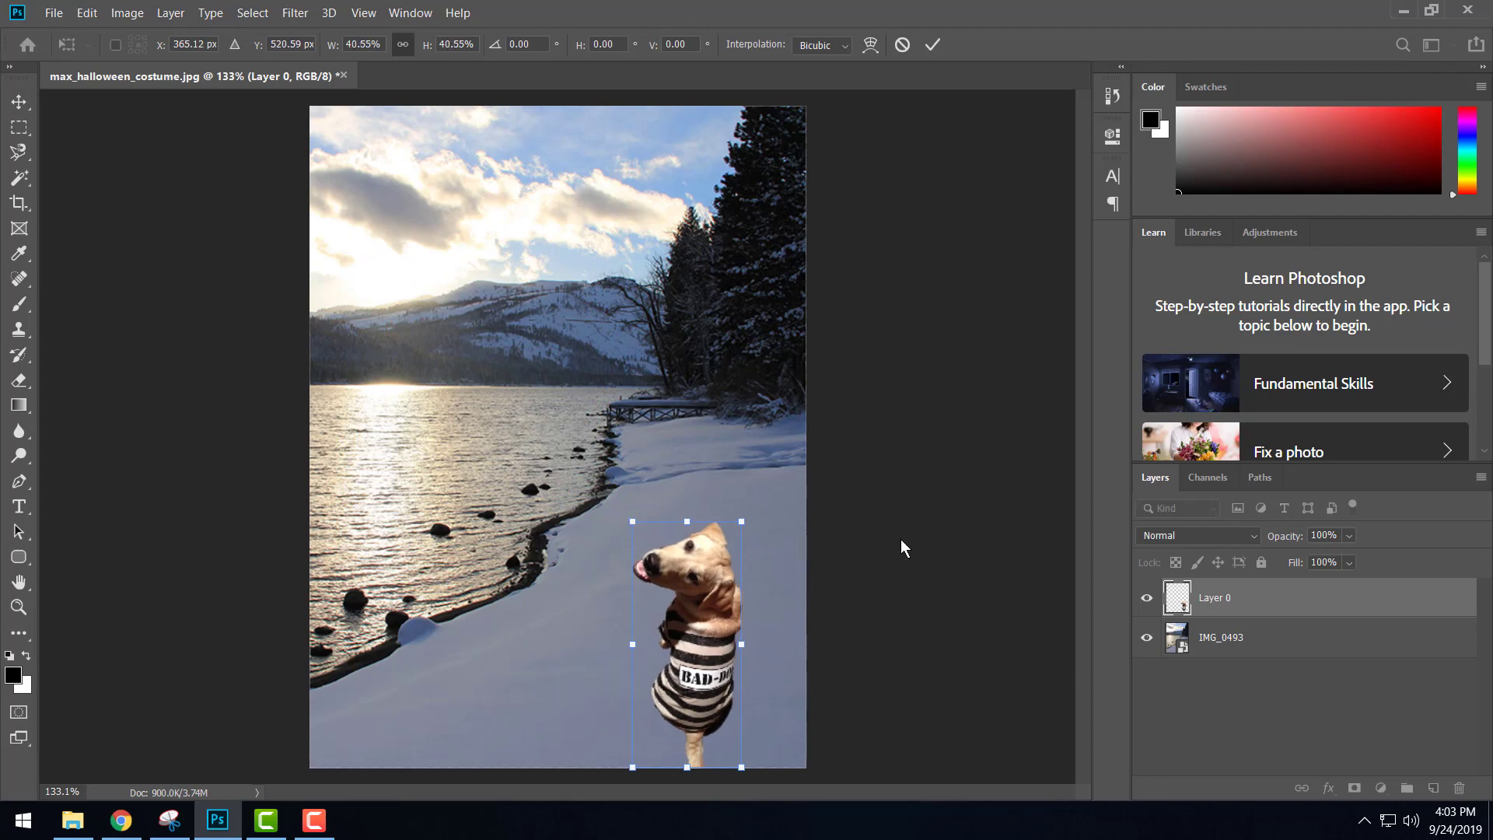
click(894, 540)
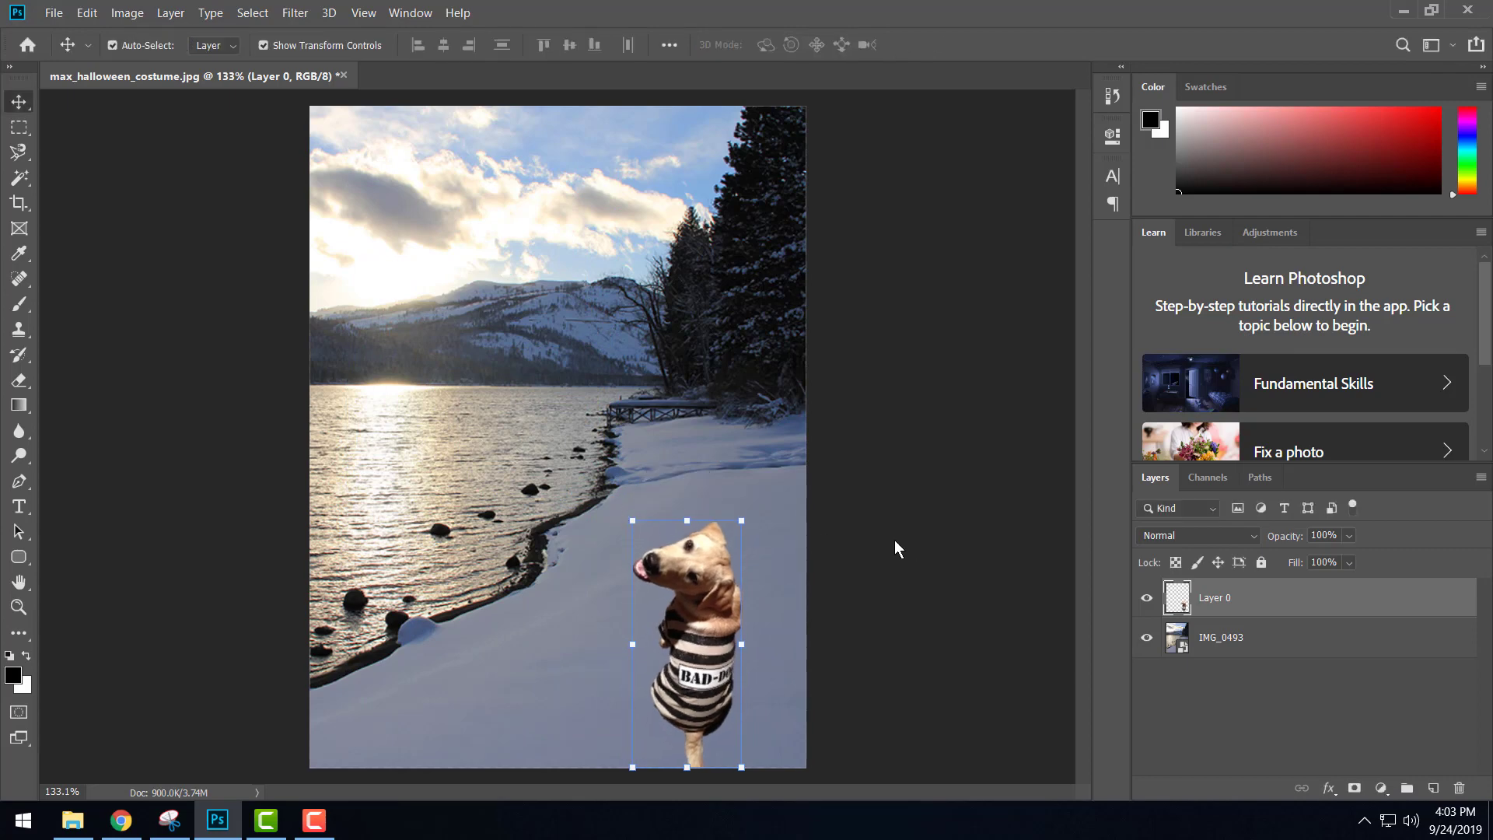
click(894, 540)
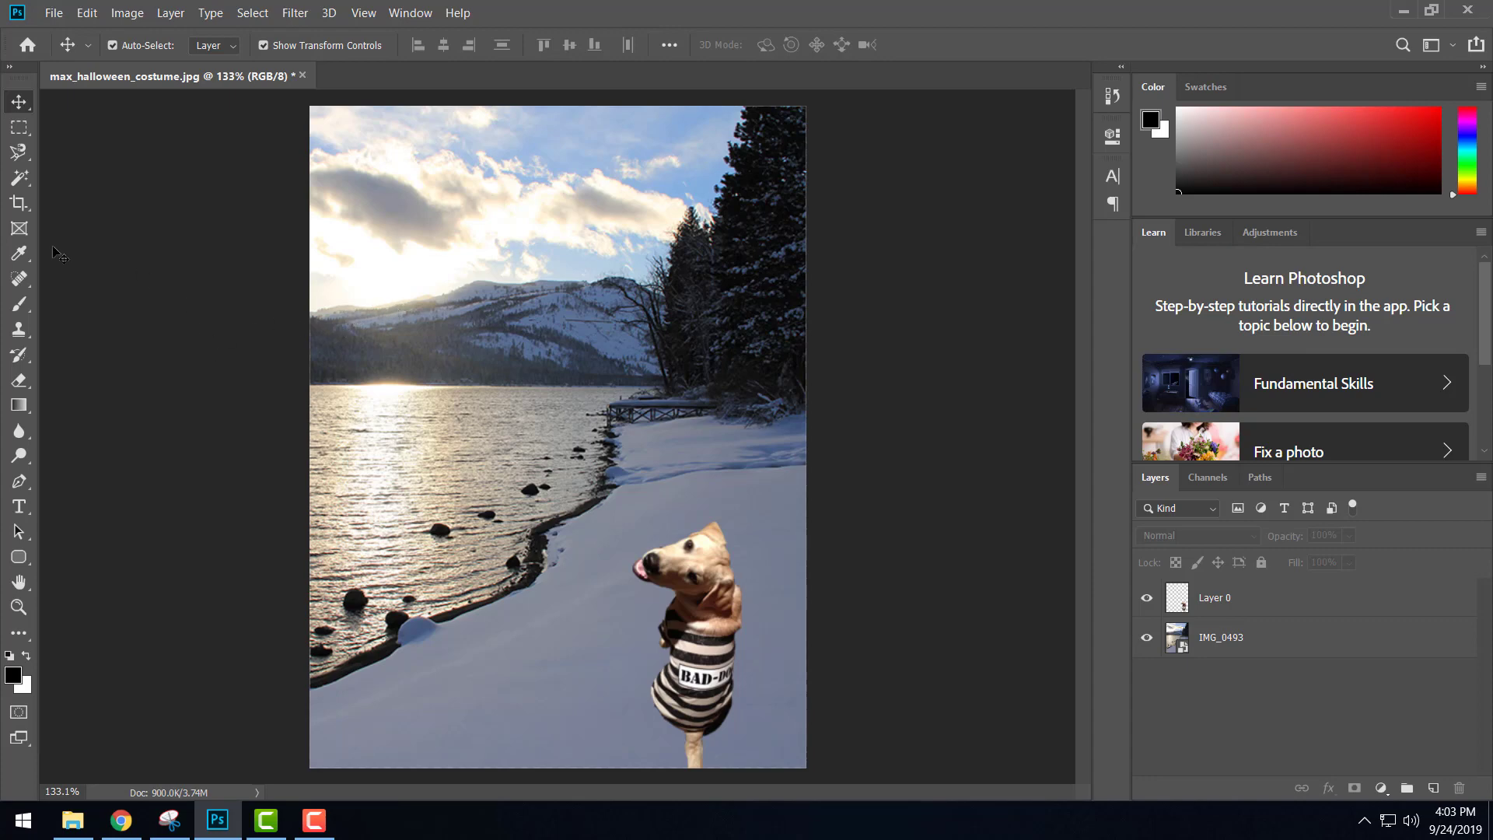
- Add 'Happy Hollidays' text near the top in Old English Text MT at 48.44 pt
click(20, 509)
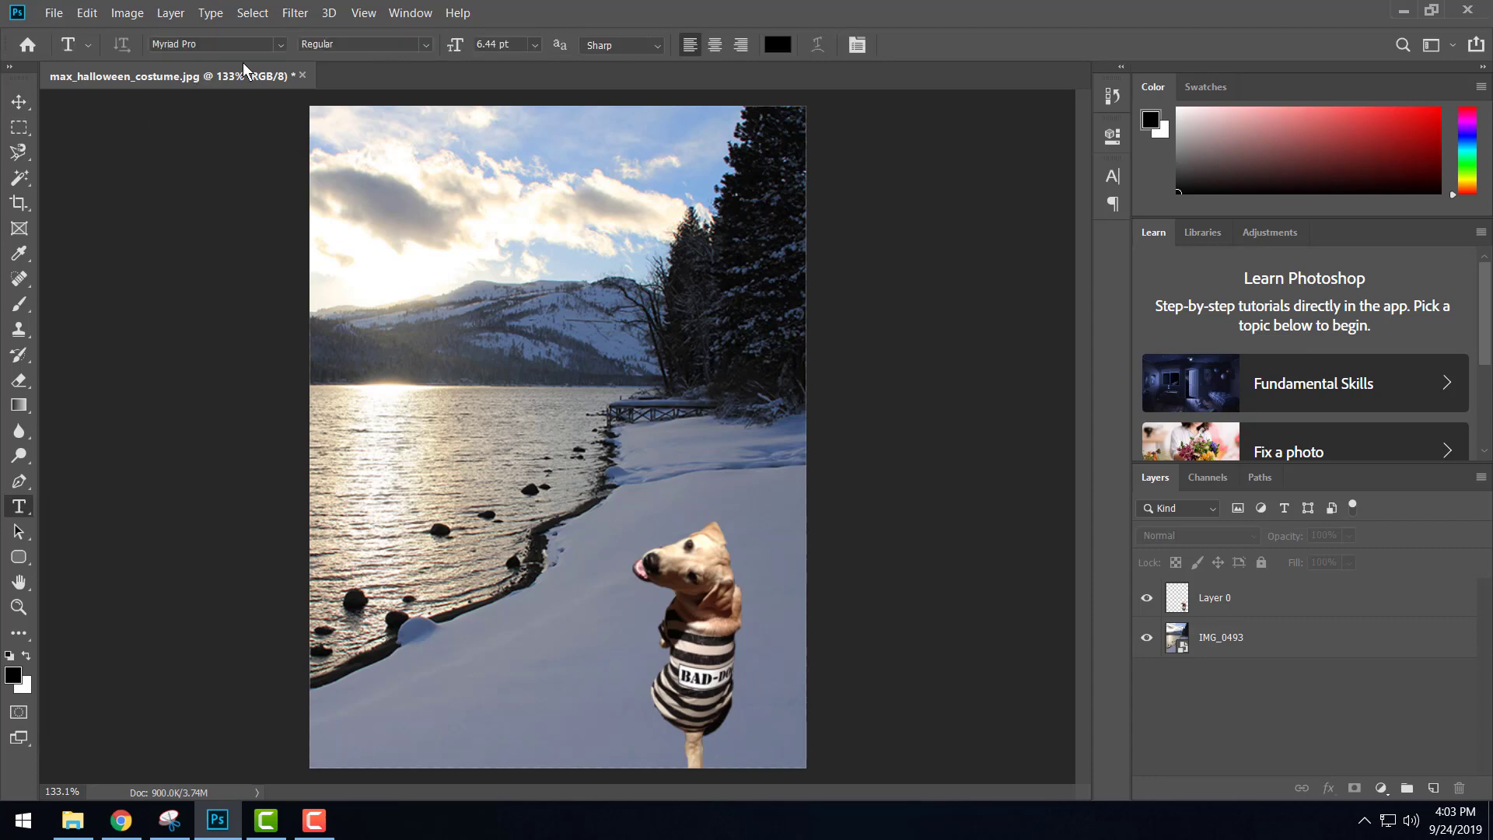
click(281, 48)
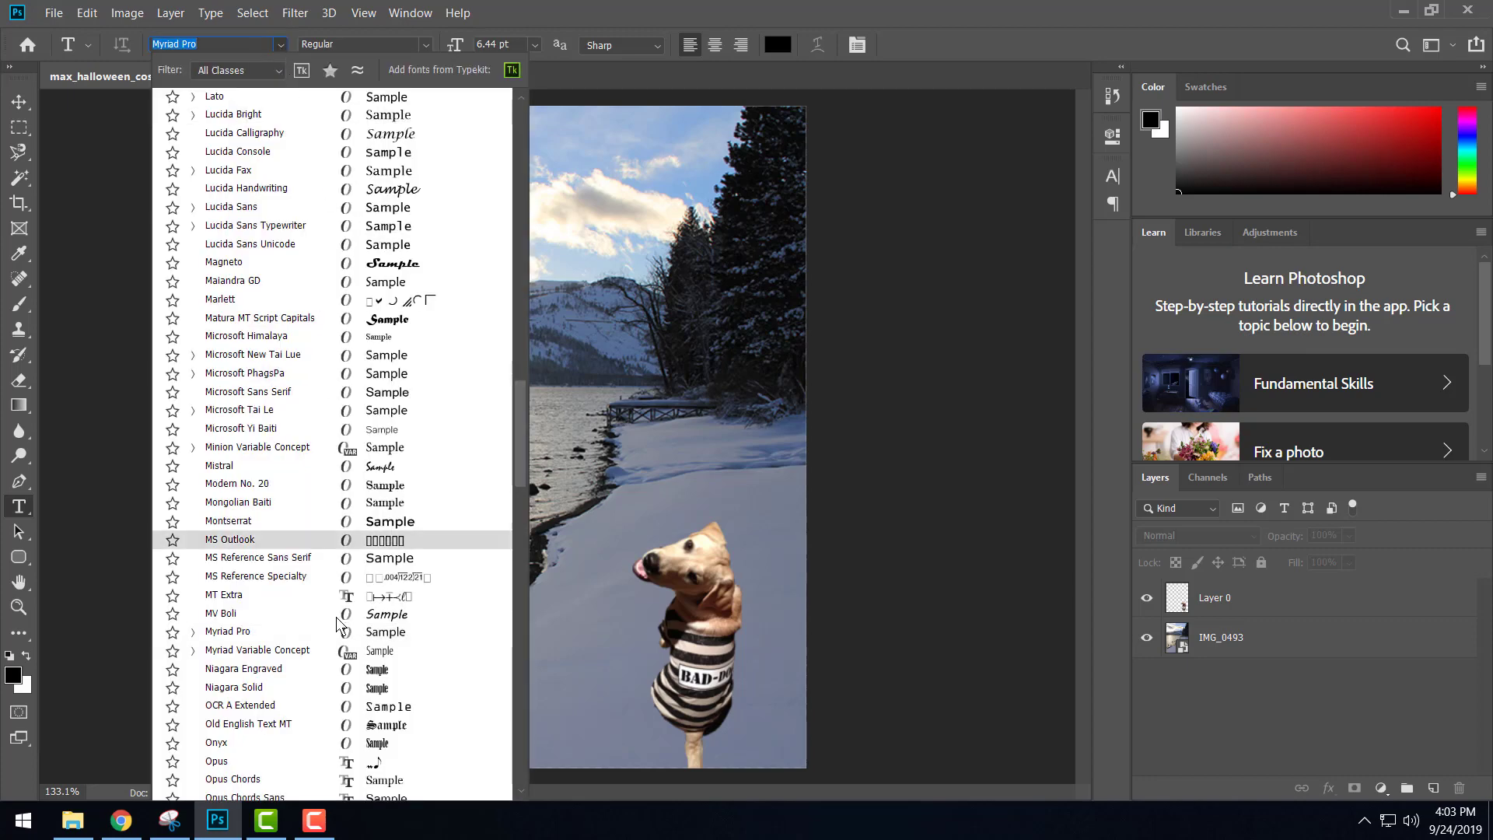
scroll(339, 625, down, 3)
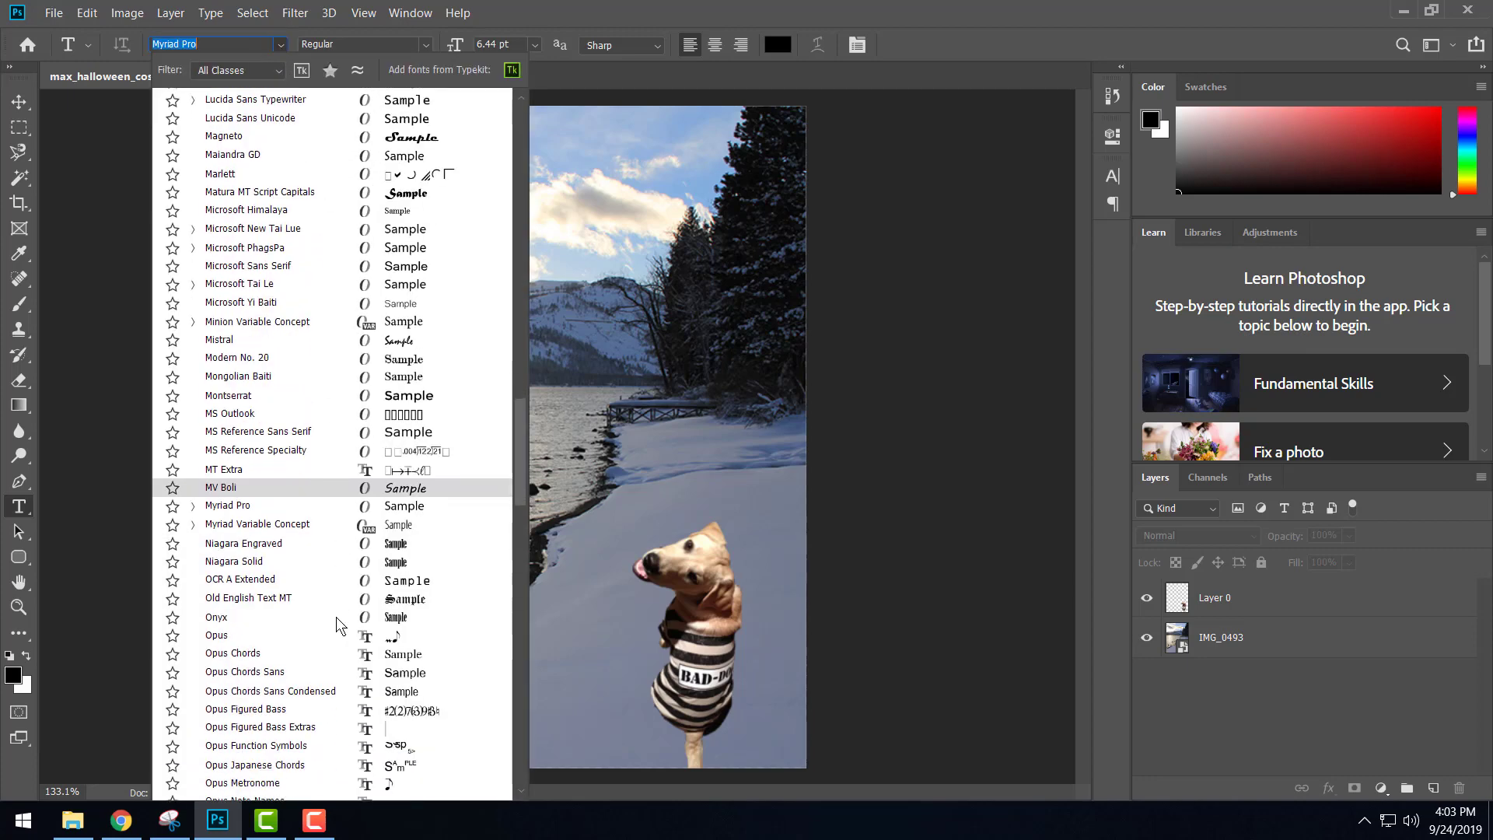
click(408, 599)
click(365, 187)
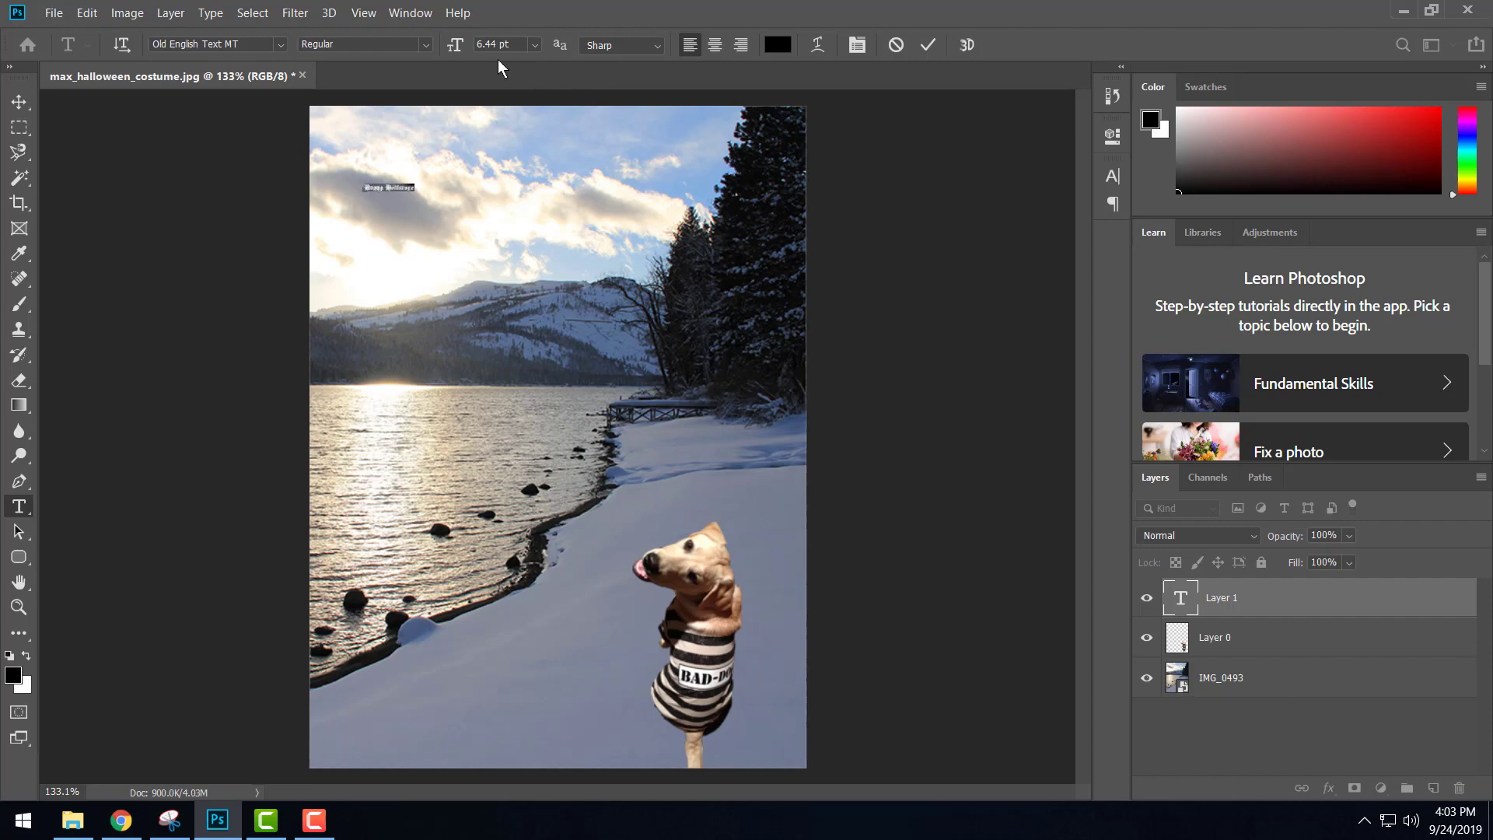
drag(450, 47, 490, 52)
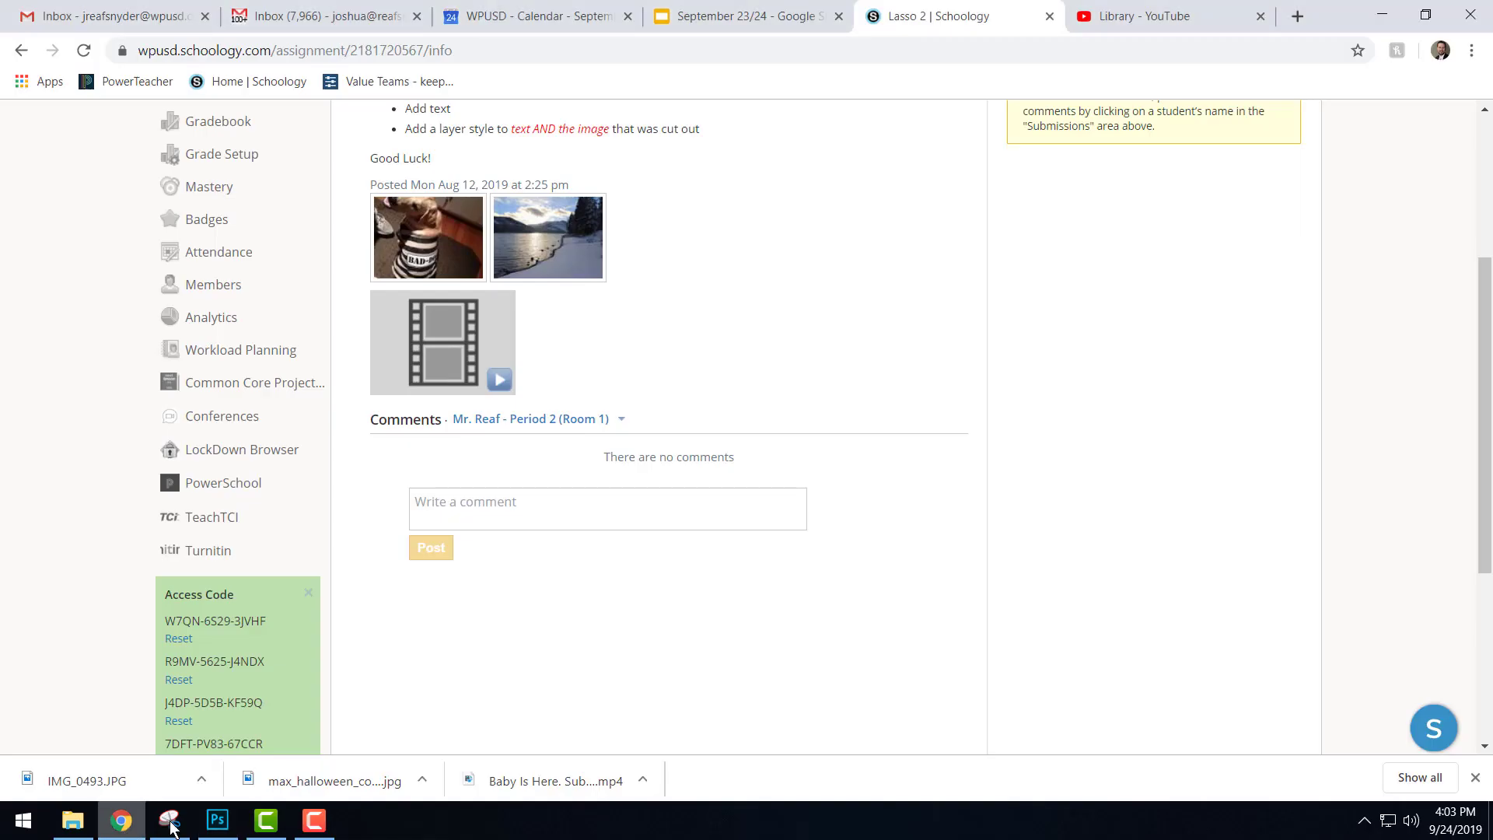
click(121, 820)
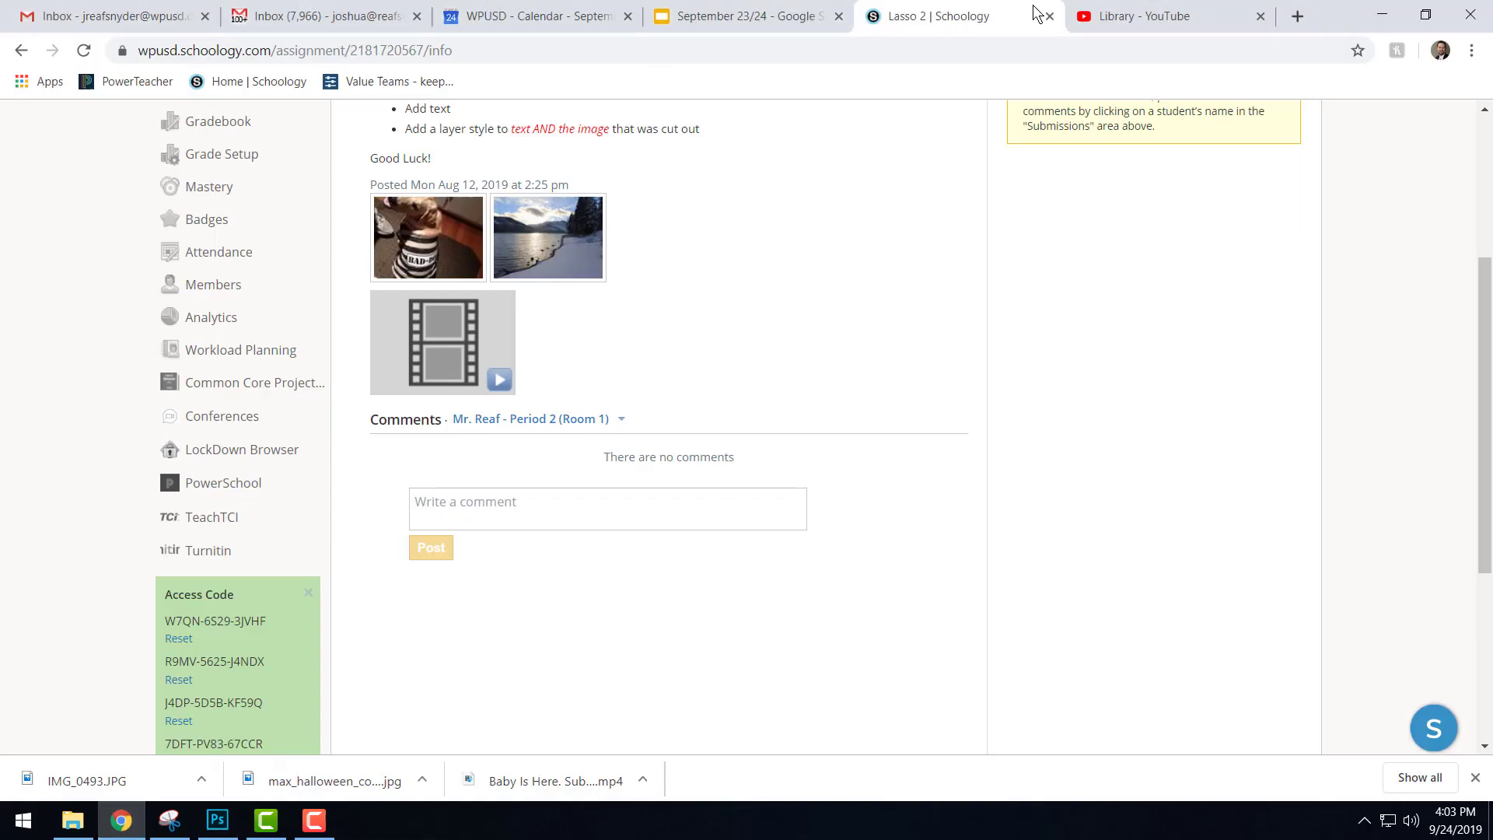
- Search Google for 'happy hollidays' in a new Chrome tab to check the spelling
click(1296, 13)
text(happy h)
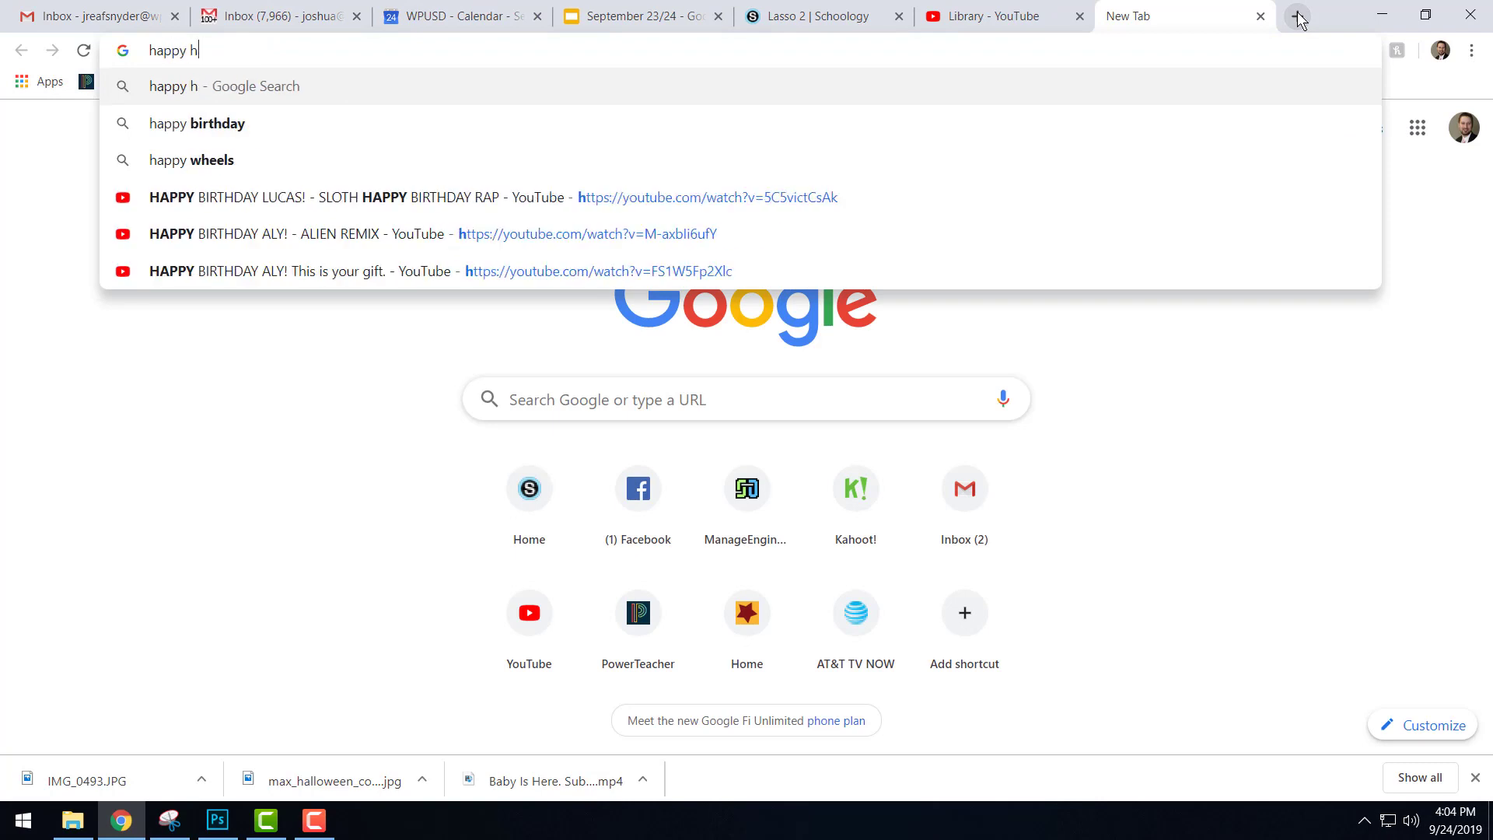
text(ollidays)
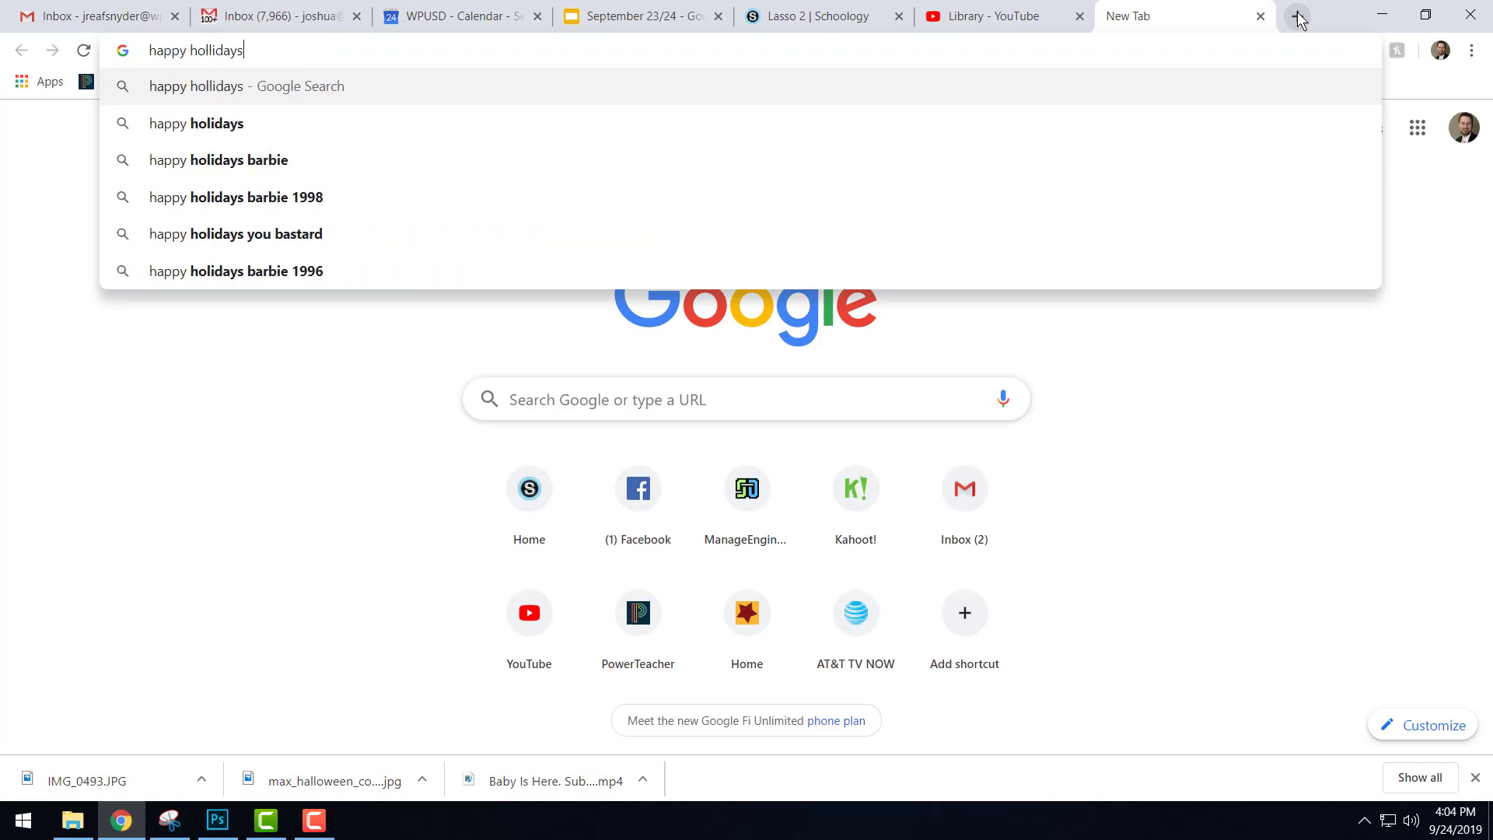
key(Return)
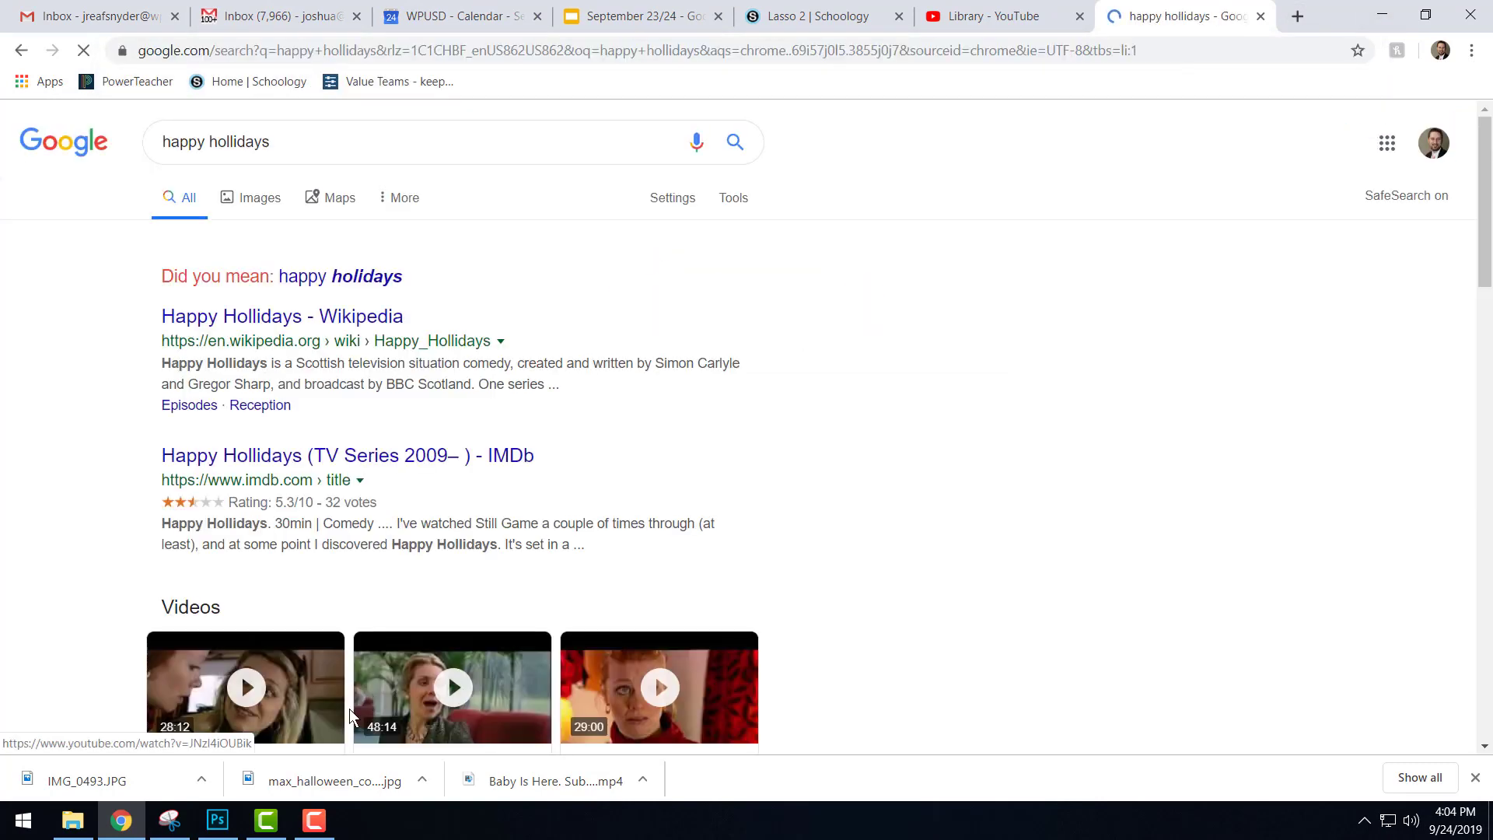
click(227, 824)
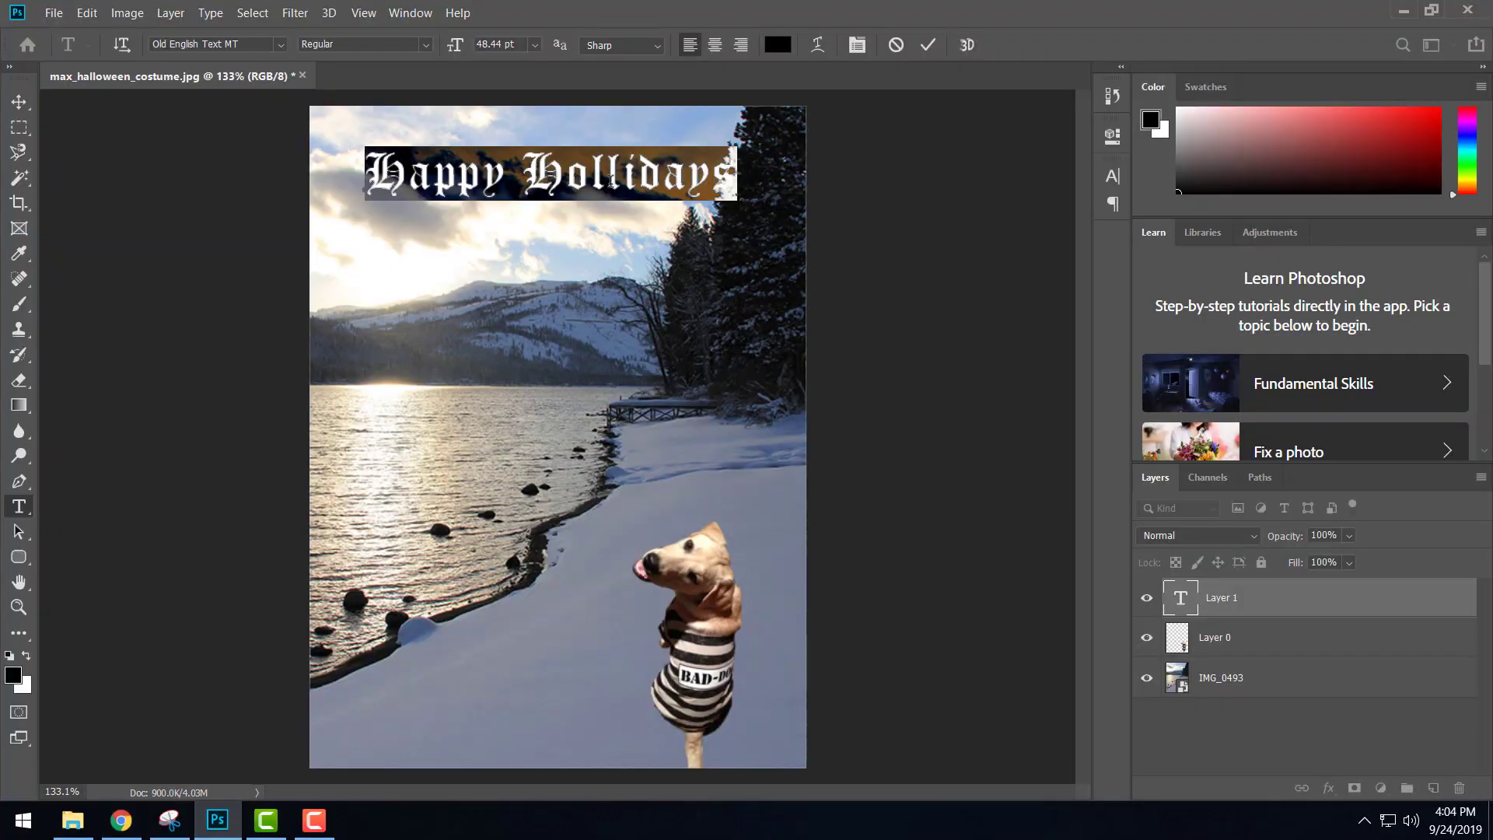
- Correct the heading to 'Happy Holidays', colour it ff0000 red, and enlarge it to 55.44 pt
click(614, 192)
key(Delete)
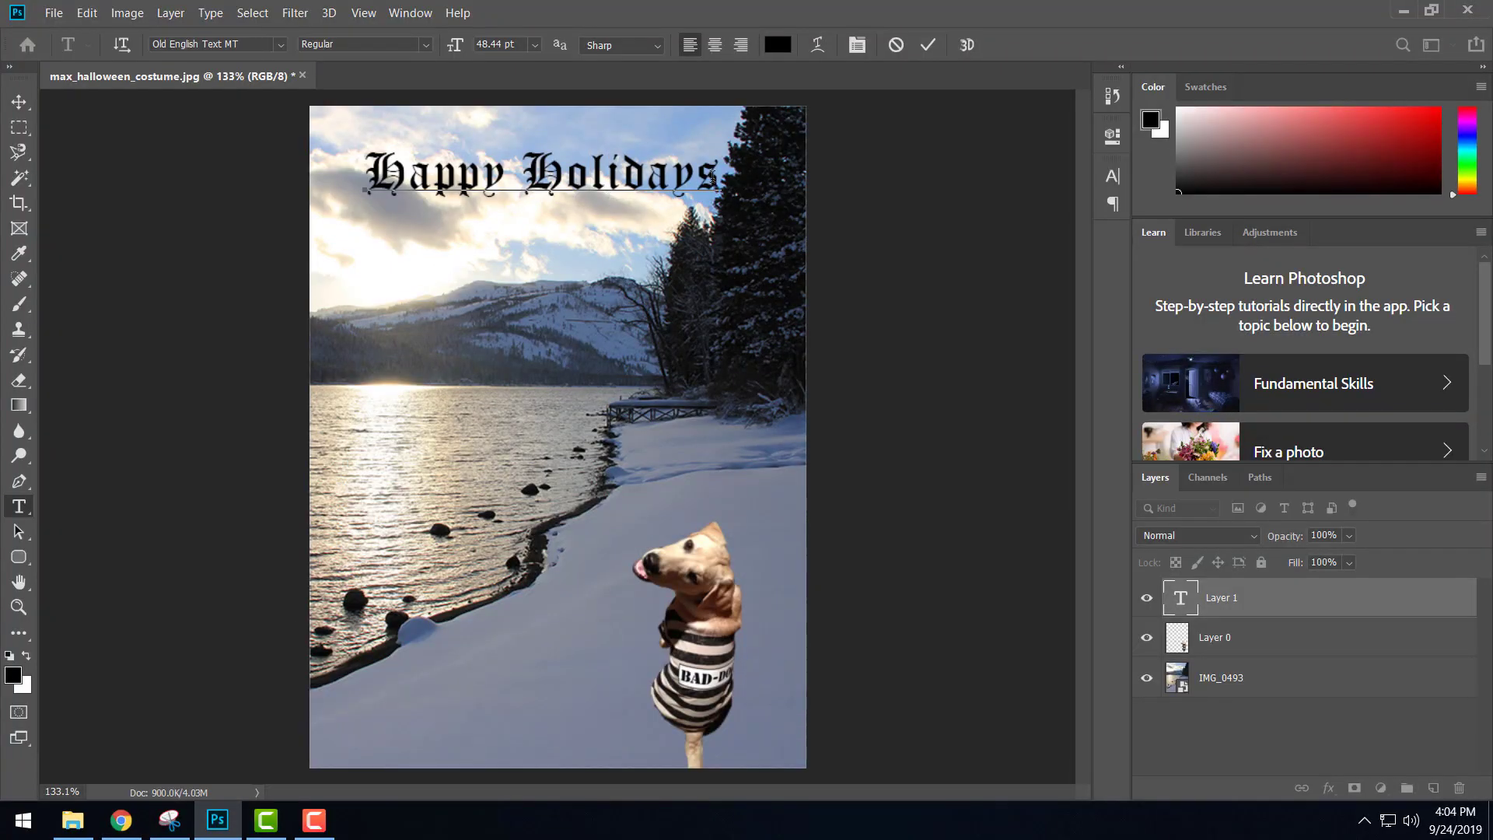
drag(717, 177, 364, 178)
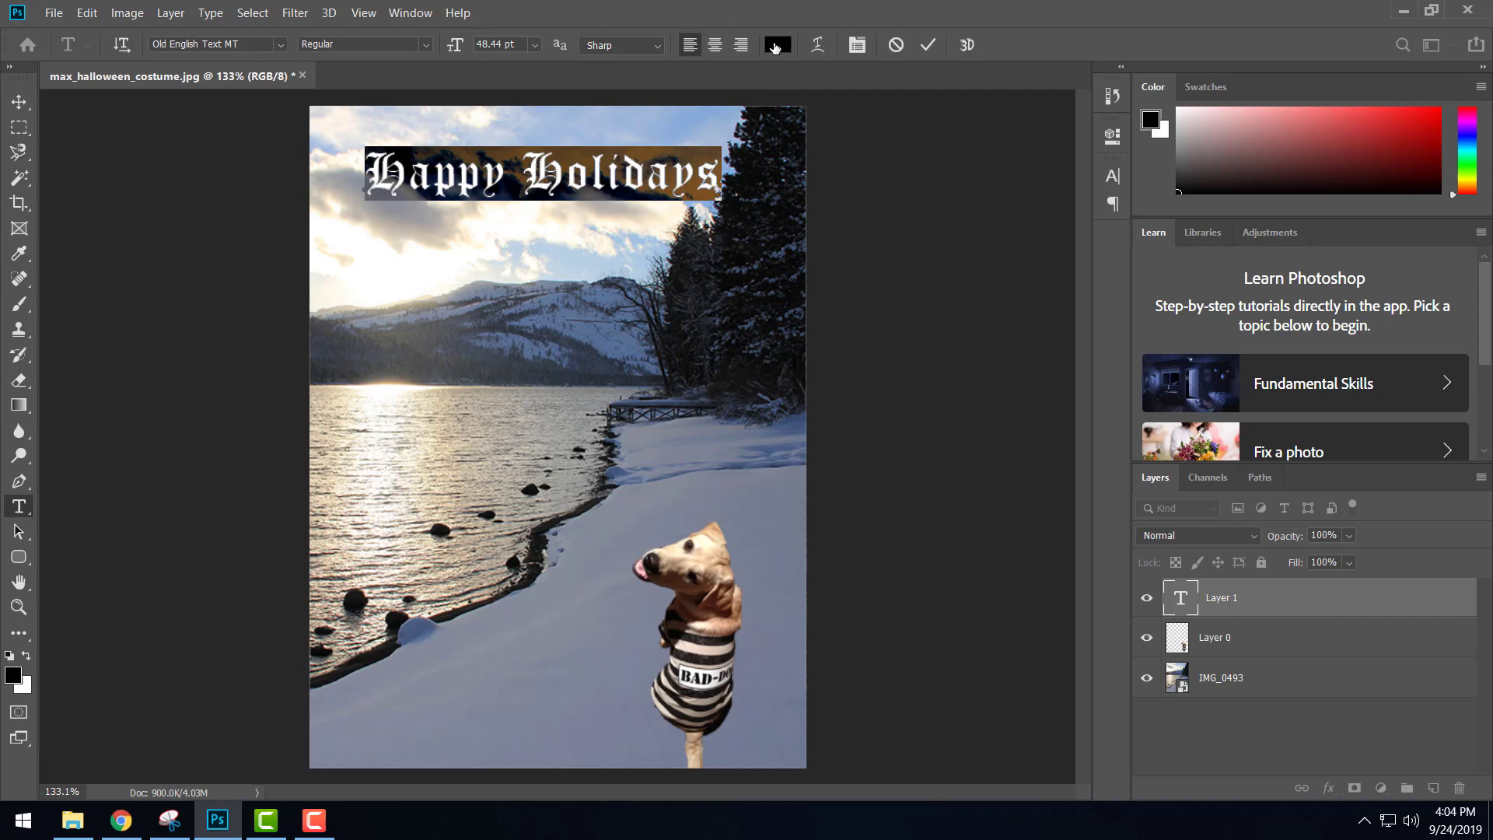
click(776, 45)
text(ff0000)
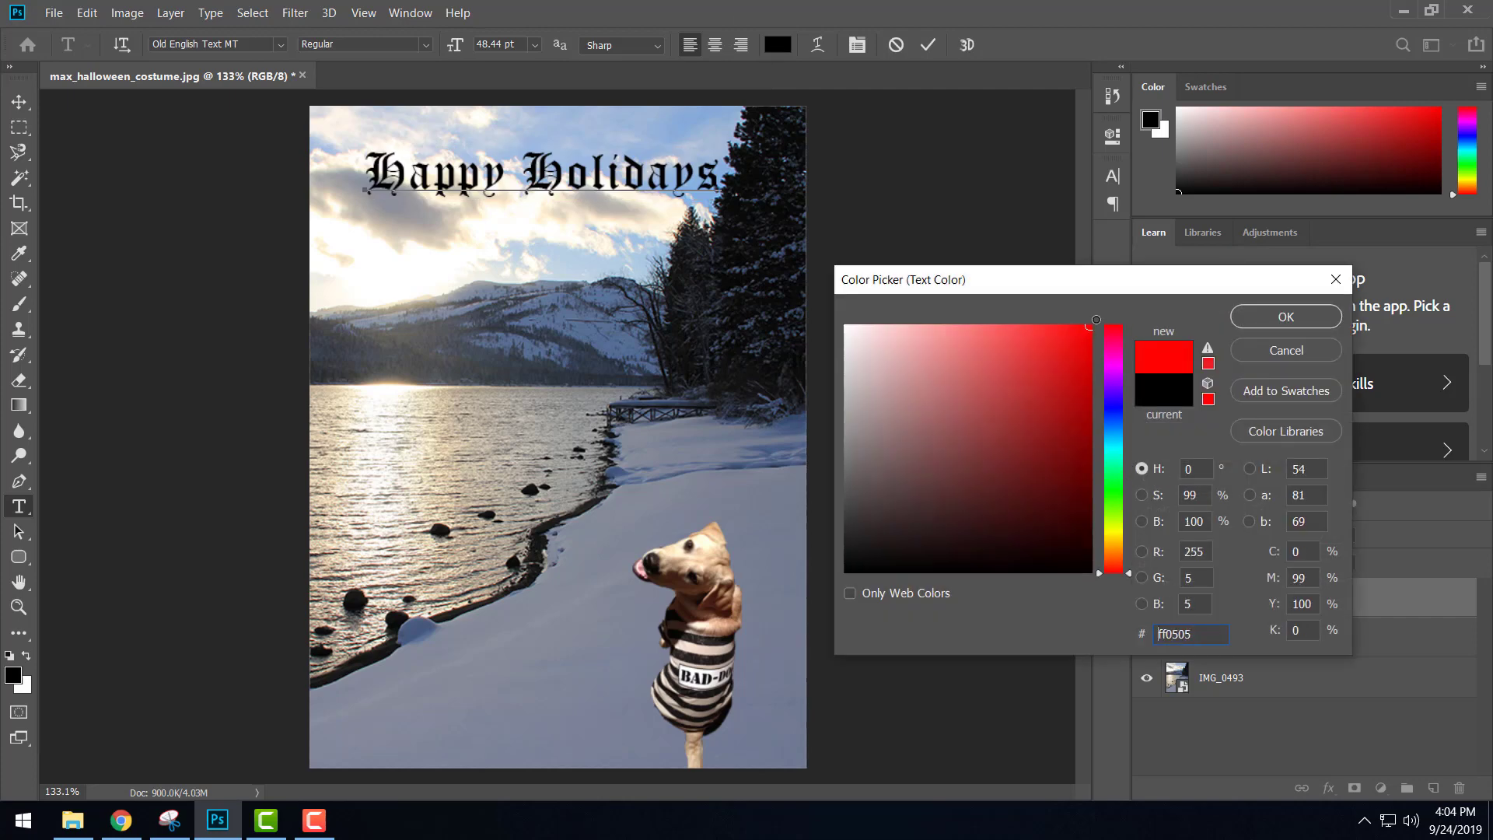
click(1285, 316)
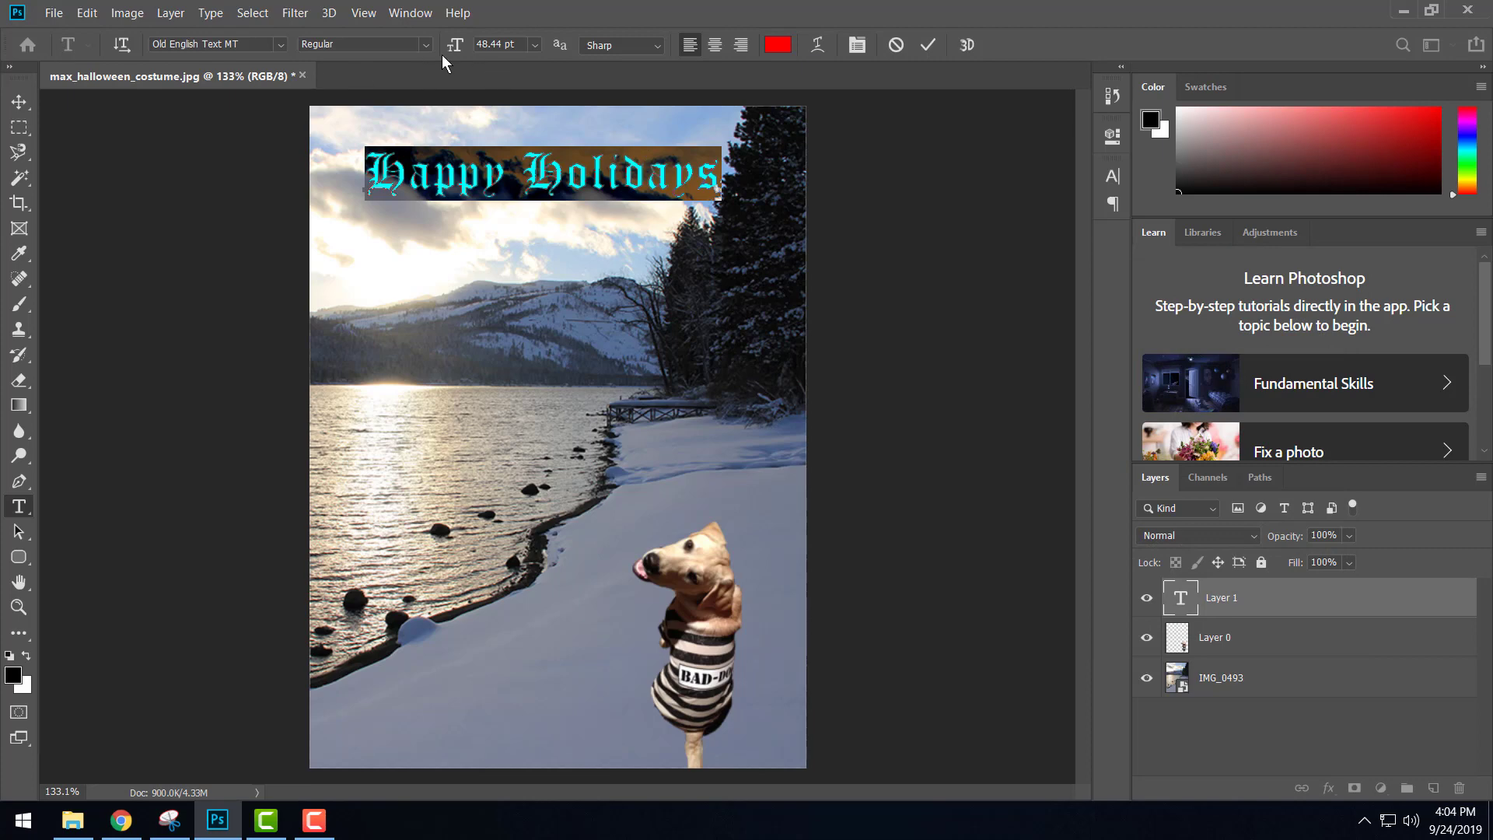
drag(461, 47, 467, 47)
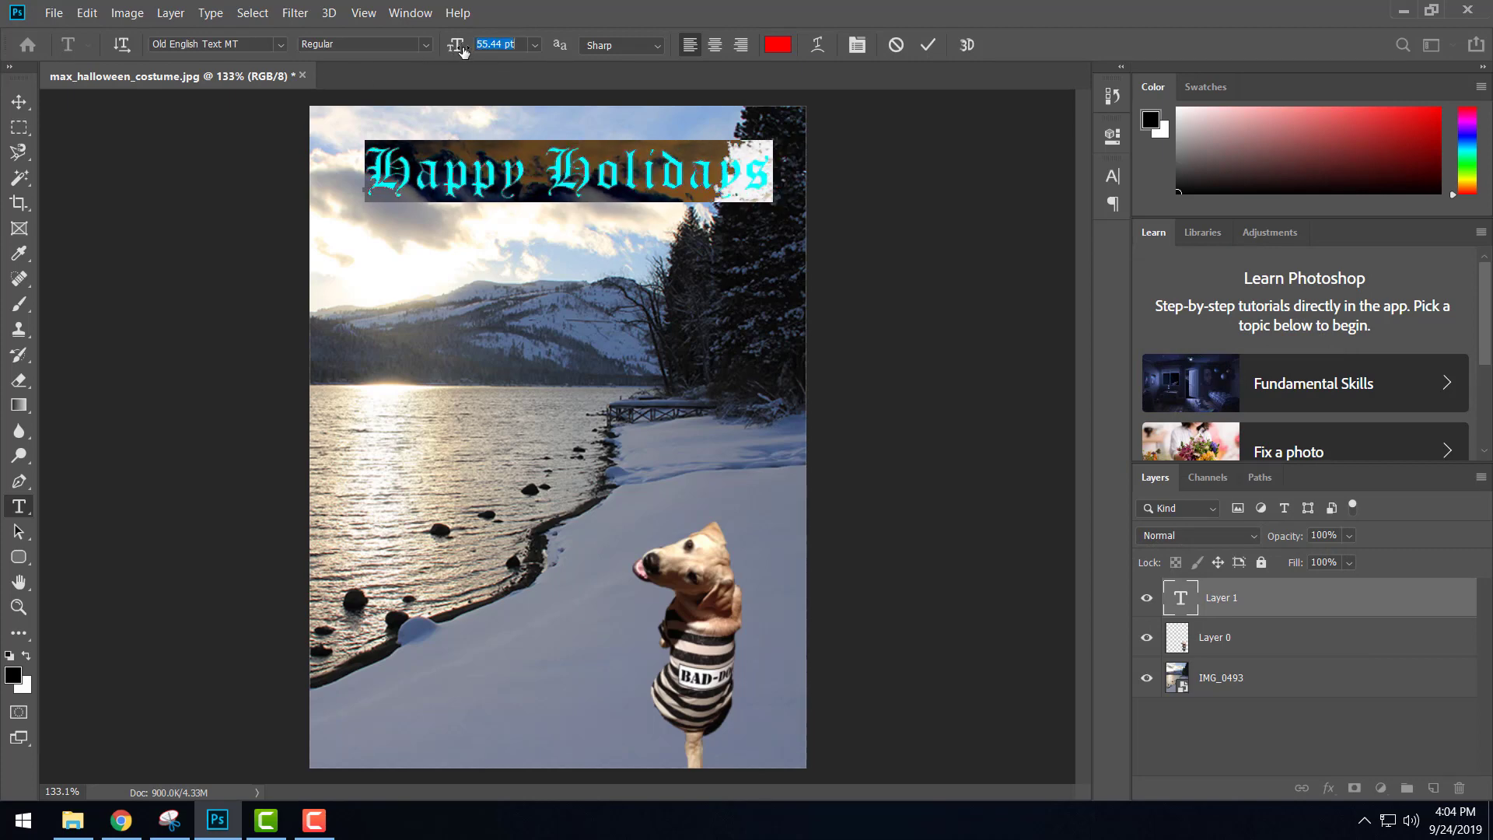
- Move the heading lower and slightly left, above the mountains
click(18, 101)
drag(574, 181, 524, 248)
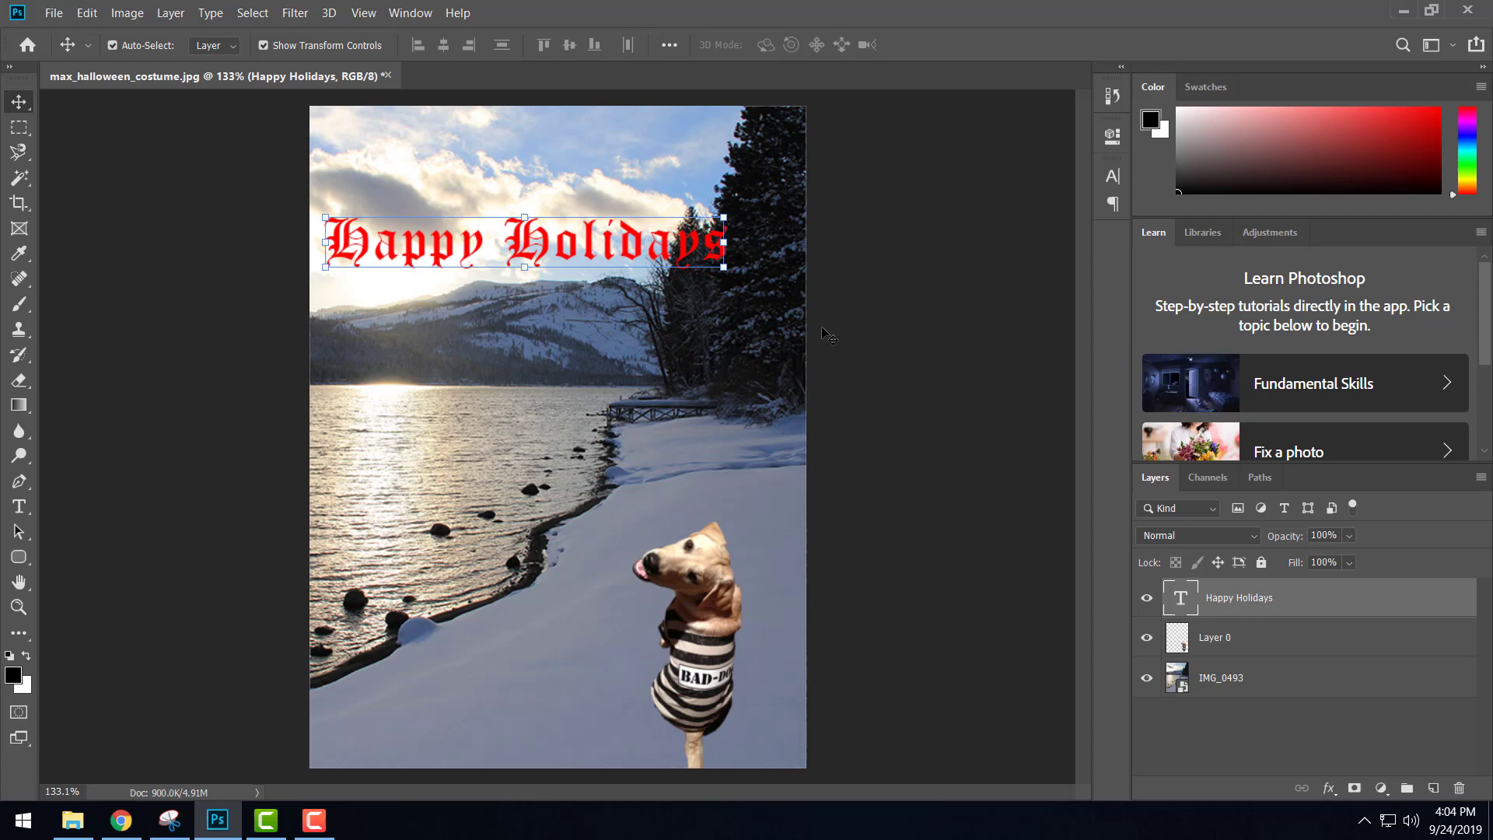
click(1193, 713)
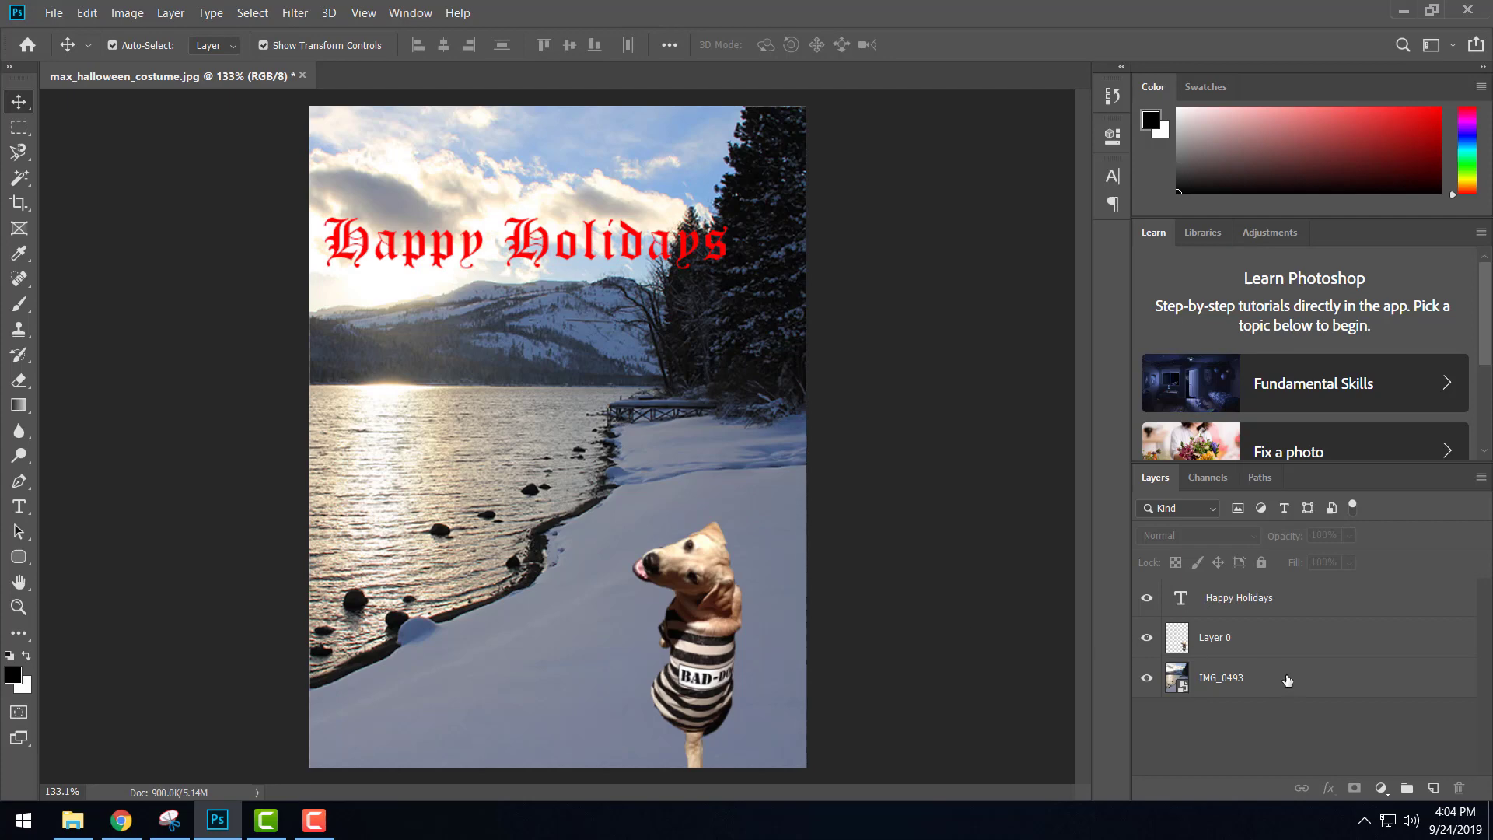
- Give the dog on Layer 0 a white Outer Glow: 28% opacity, 8% spread, 27 px size
click(1267, 645)
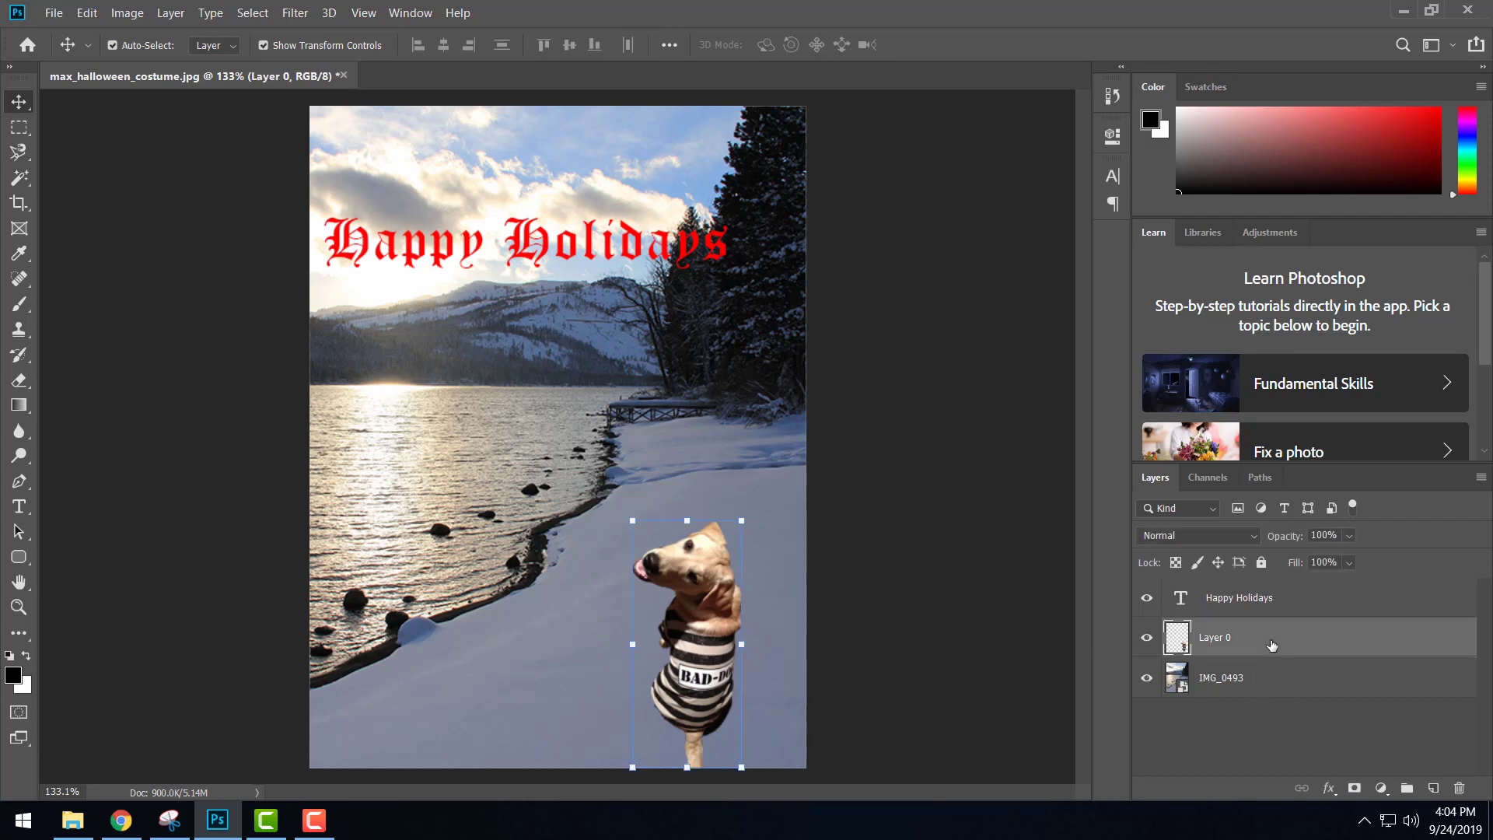
double_click(1283, 644)
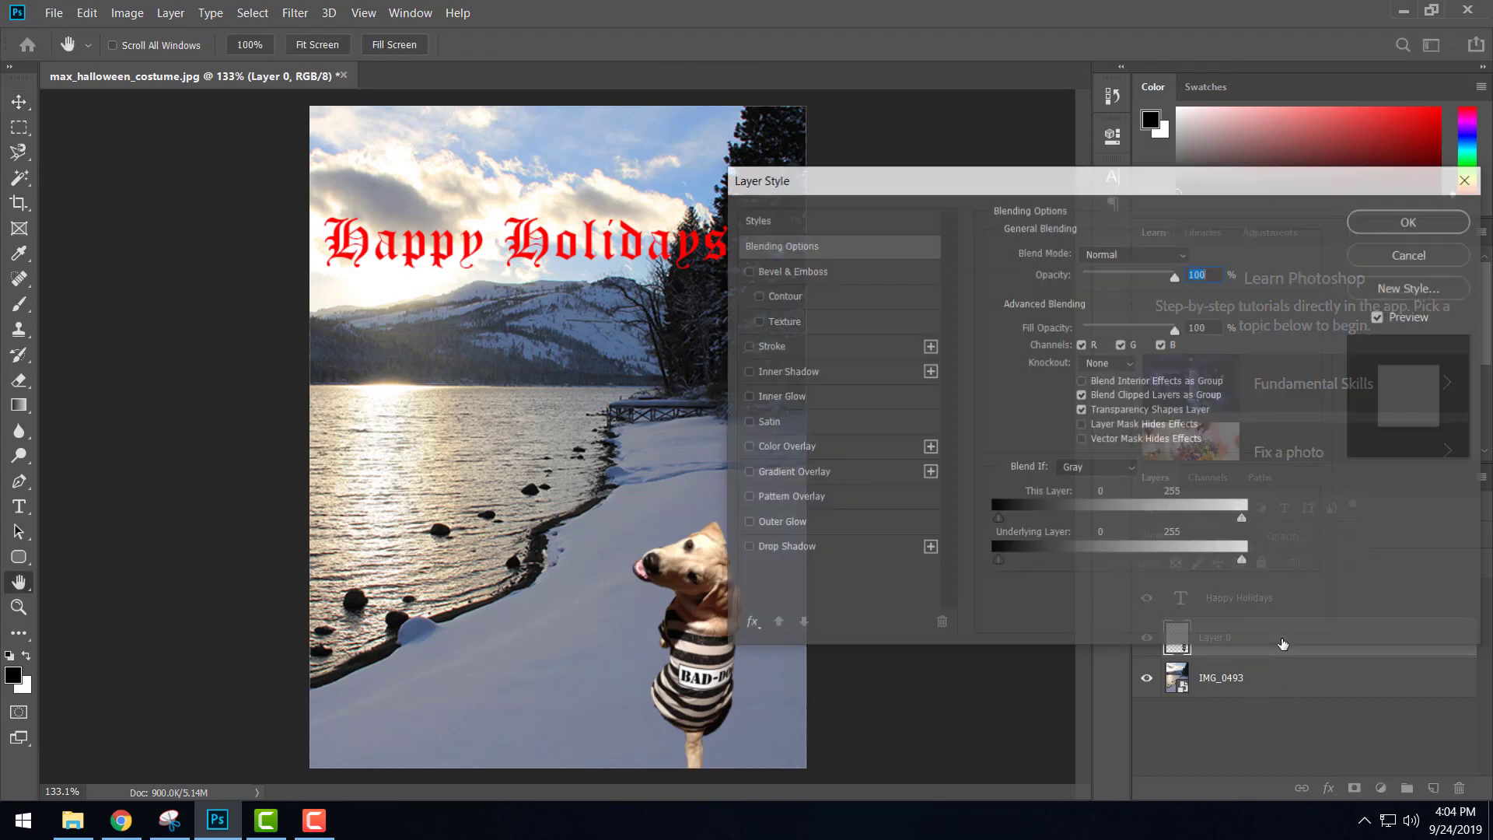
click(744, 524)
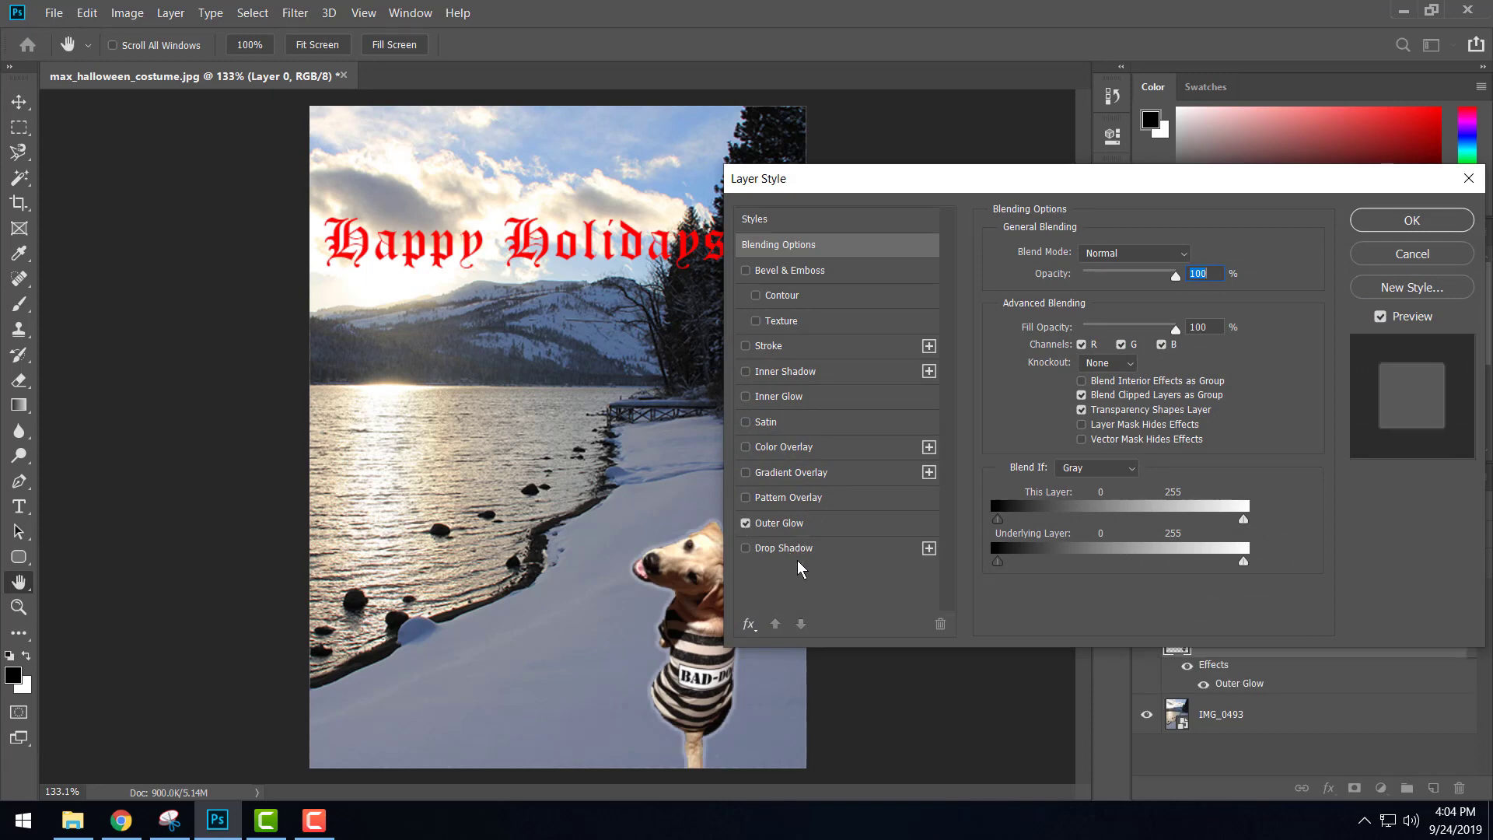
click(827, 518)
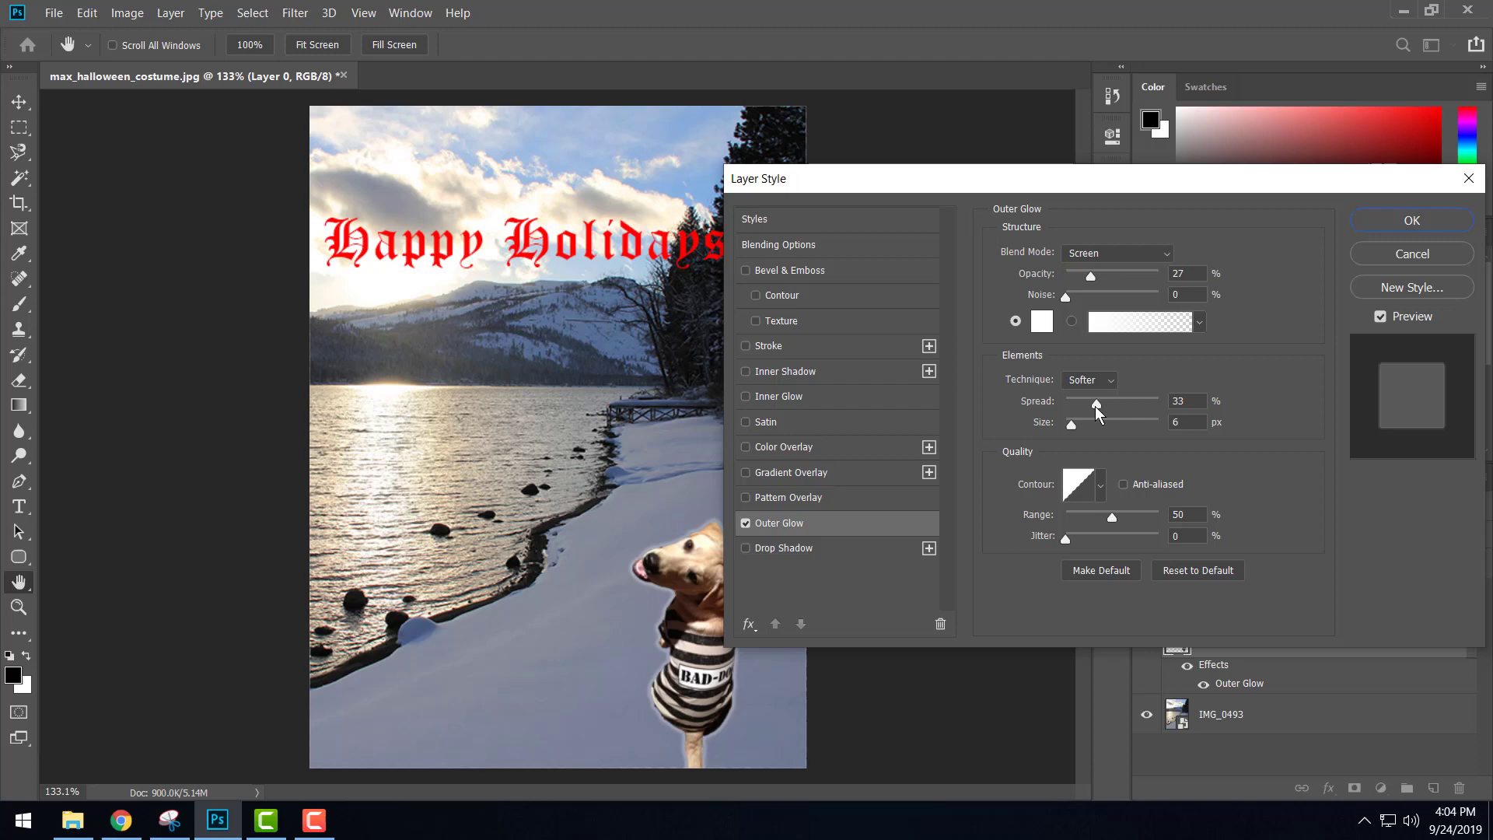
mouse_move(1096, 404)
mouse_down()
mouse_move(1122, 406)
mouse_move(1096, 404)
mouse_move(1107, 427)
mouse_move(1093, 427)
mouse_move(1082, 404)
mouse_move(1089, 423)
mouse_up()
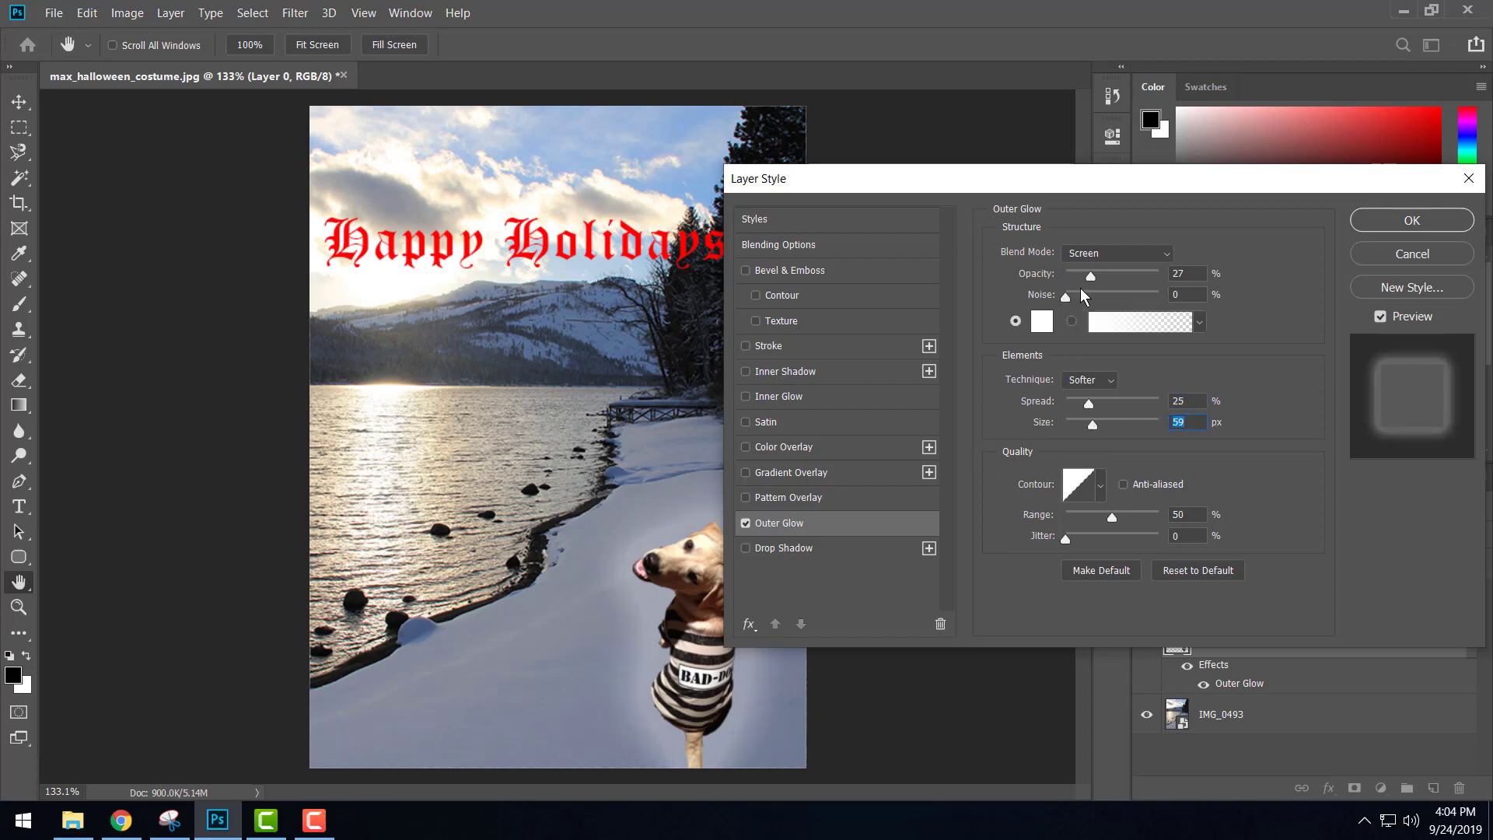
drag(1093, 277, 1091, 286)
drag(981, 189, 1022, 152)
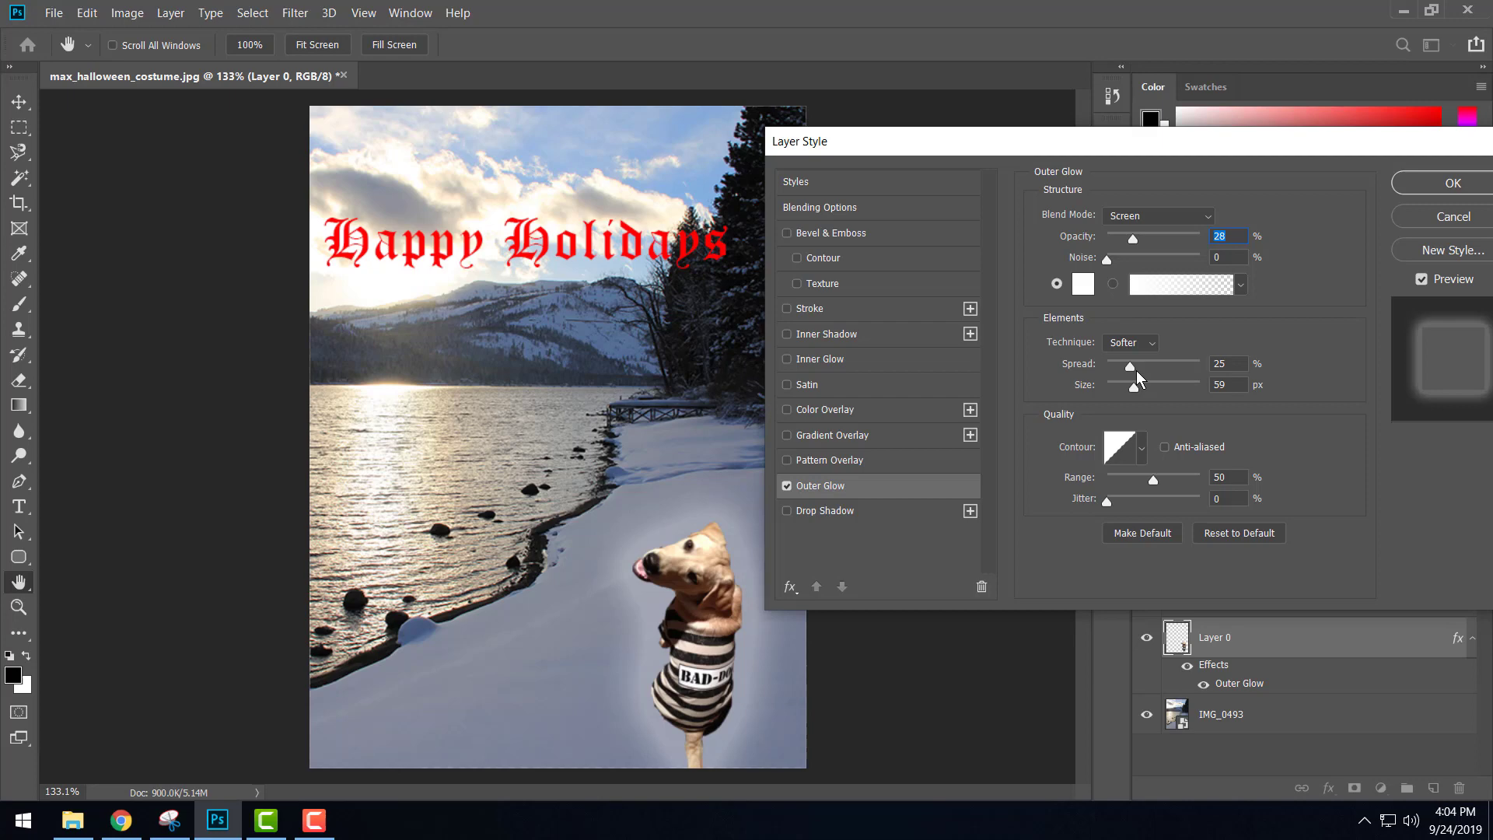
mouse_move(1136, 371)
mouse_down()
mouse_move(1120, 372)
mouse_move(1156, 396)
mouse_move(1123, 394)
mouse_up()
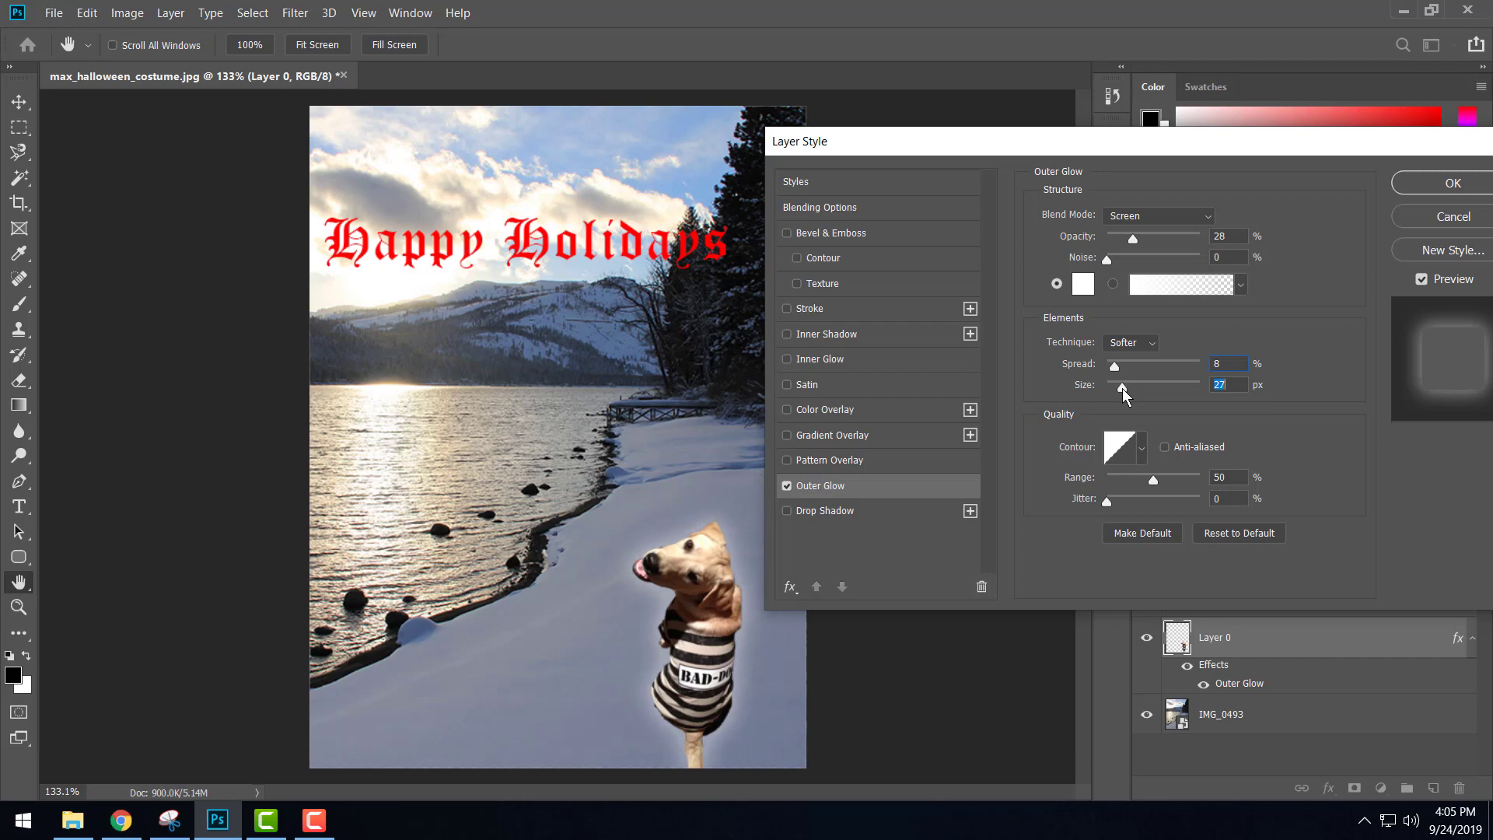
click(1419, 188)
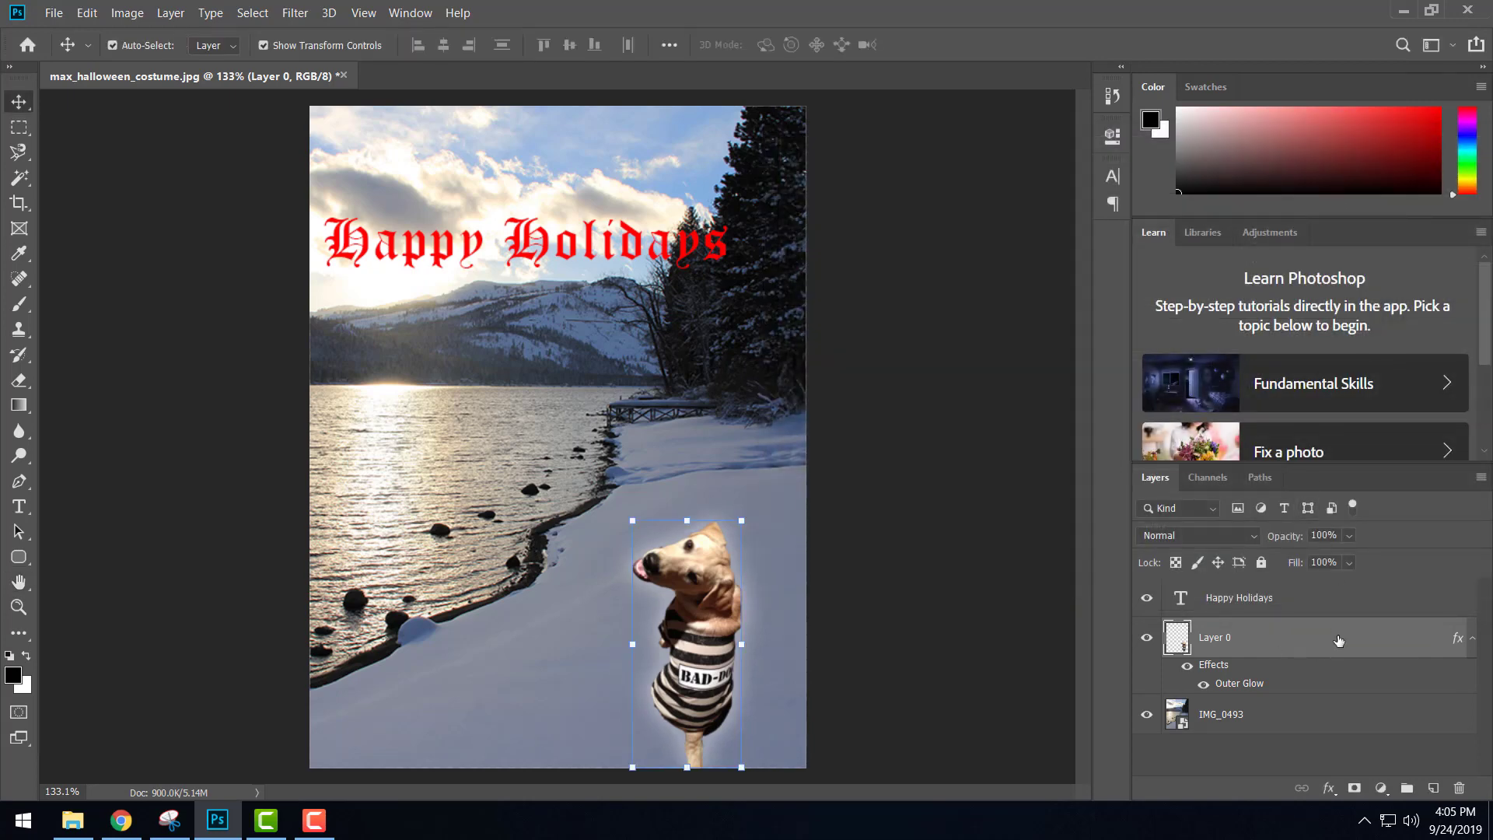
click(750, 428)
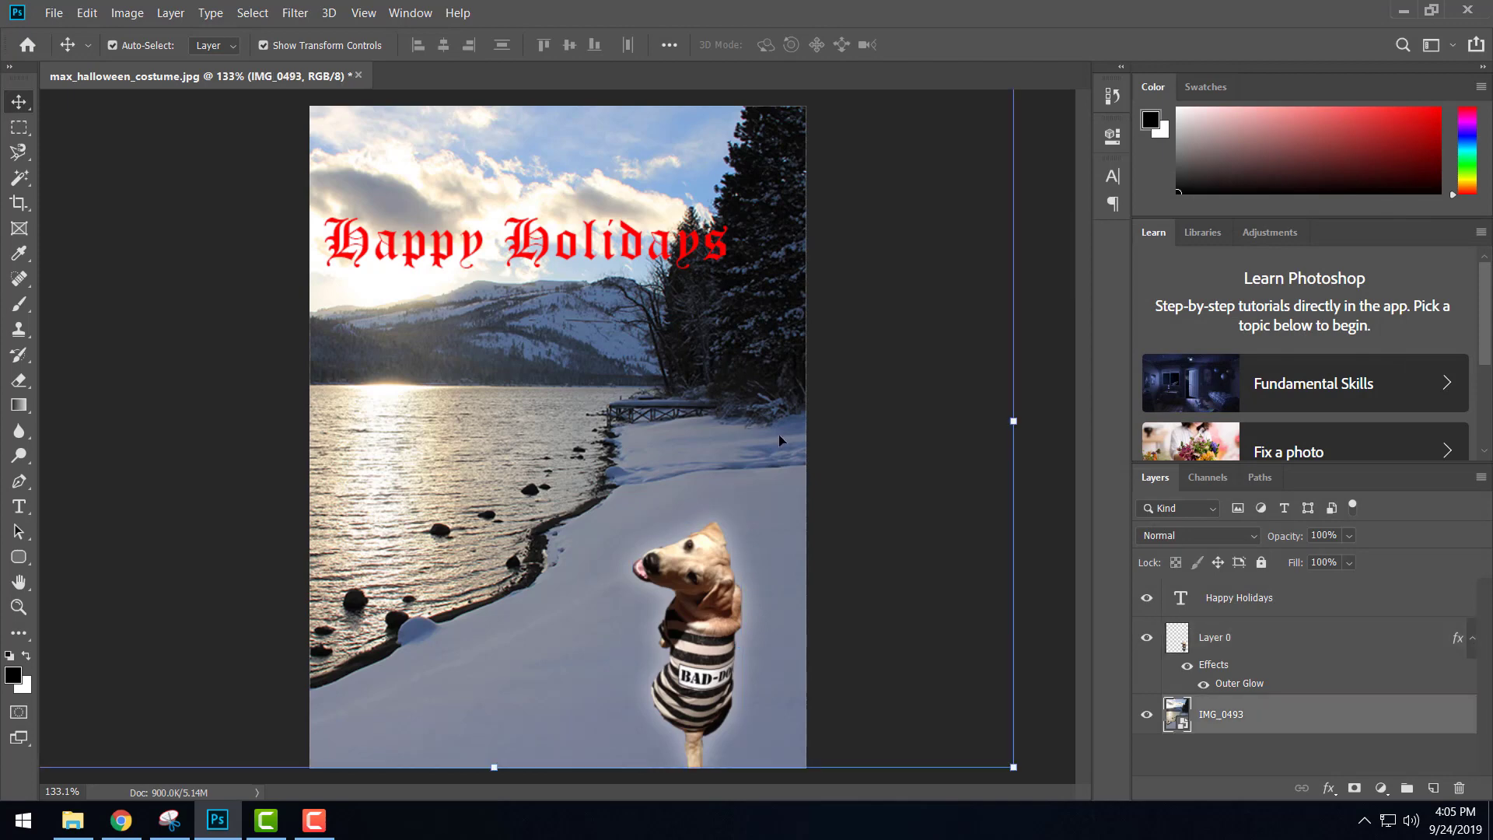
right_click(1266, 723)
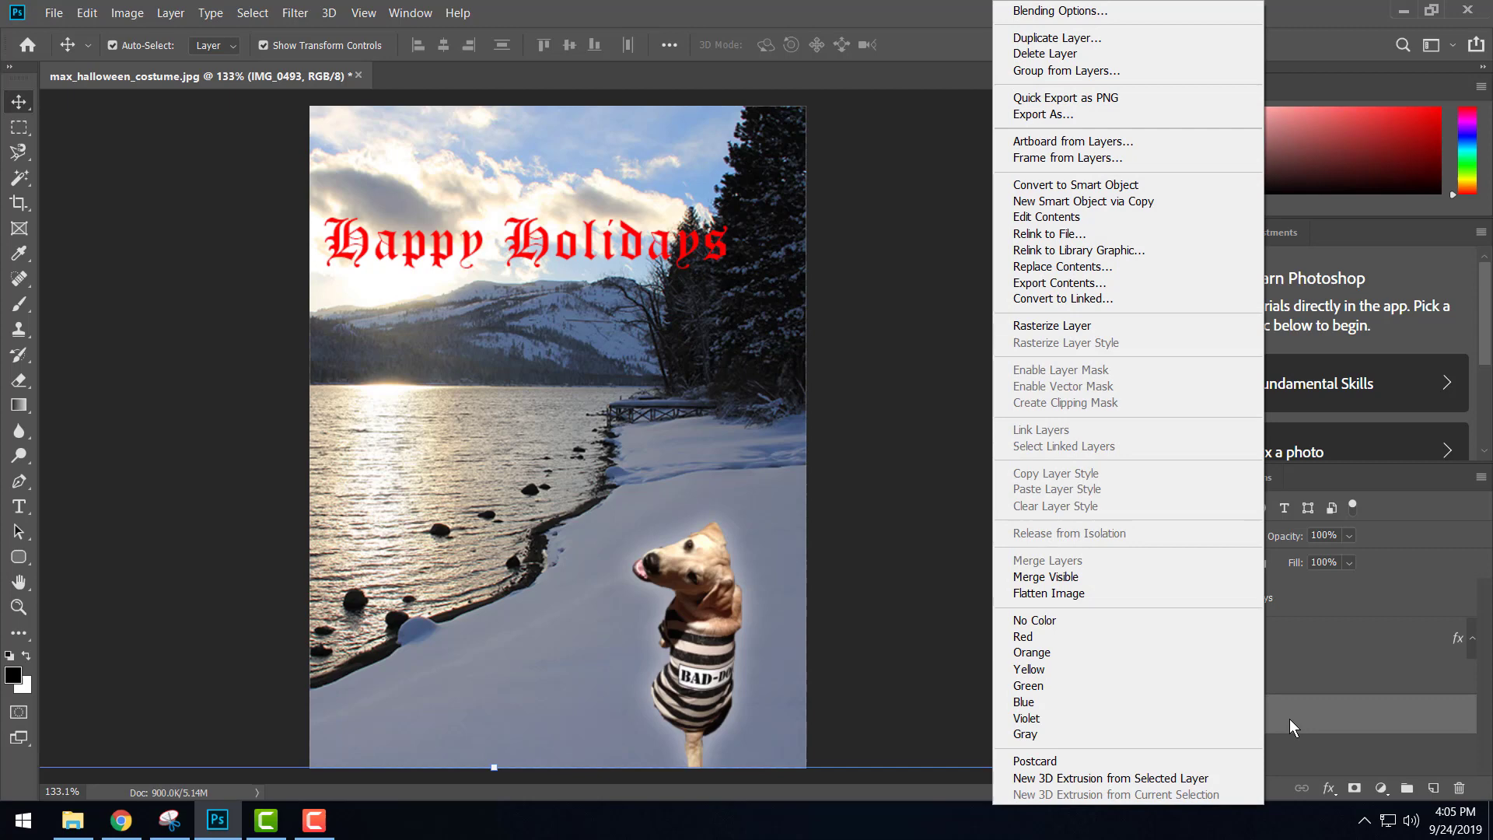
click(1289, 718)
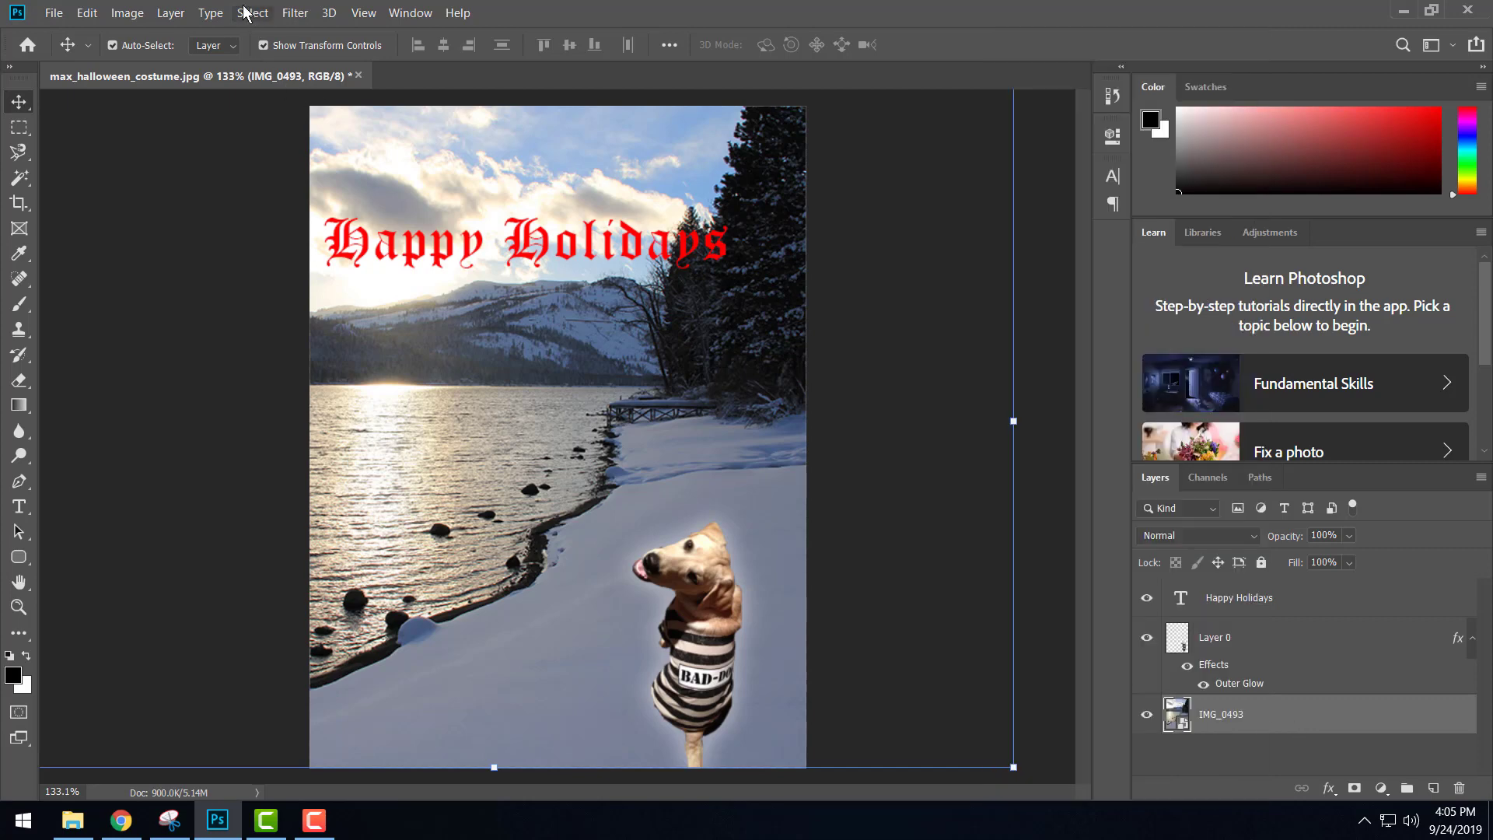
click(164, 14)
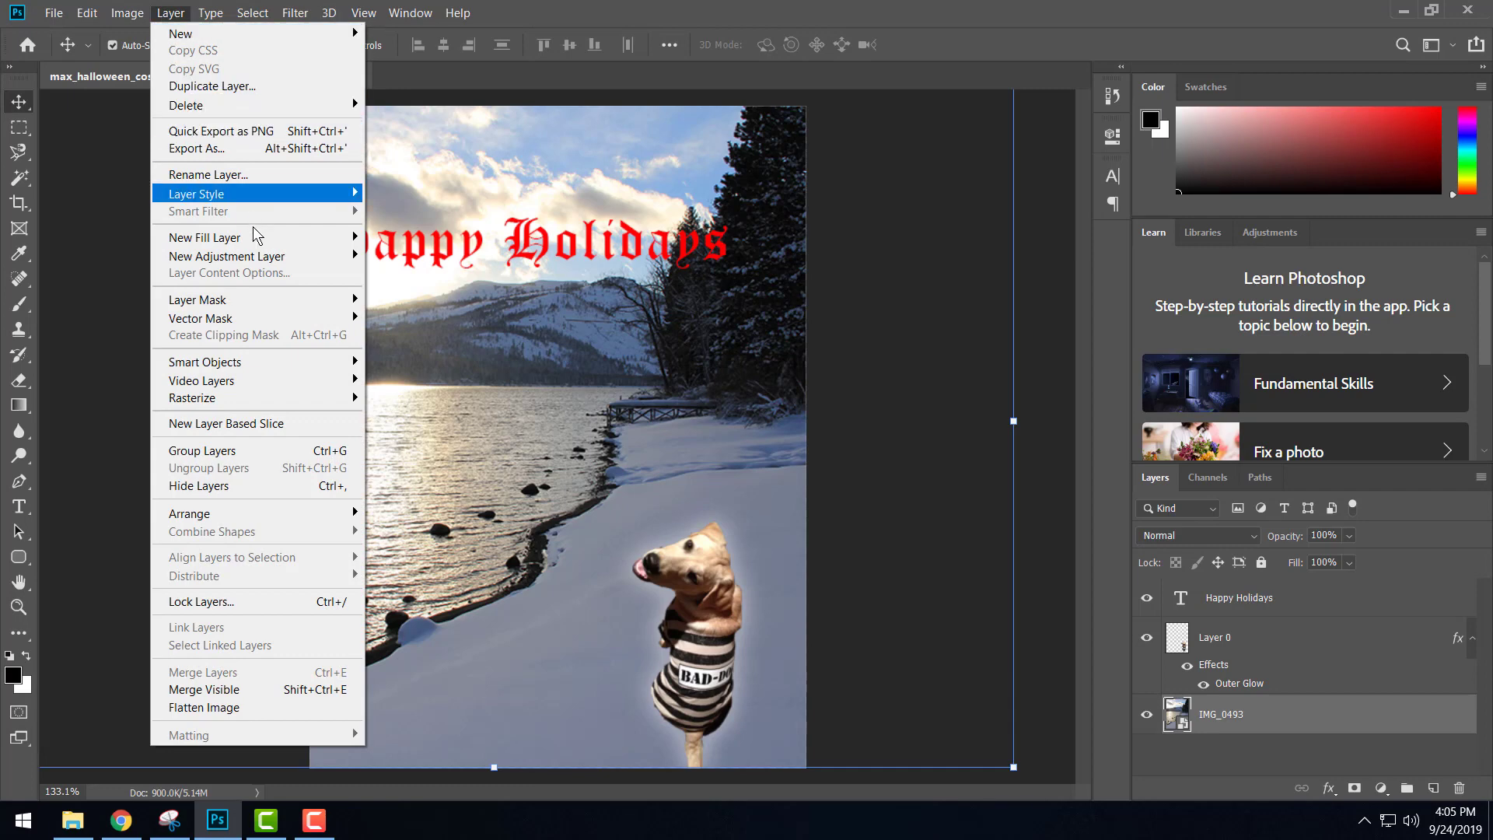
mouse_move(265, 259)
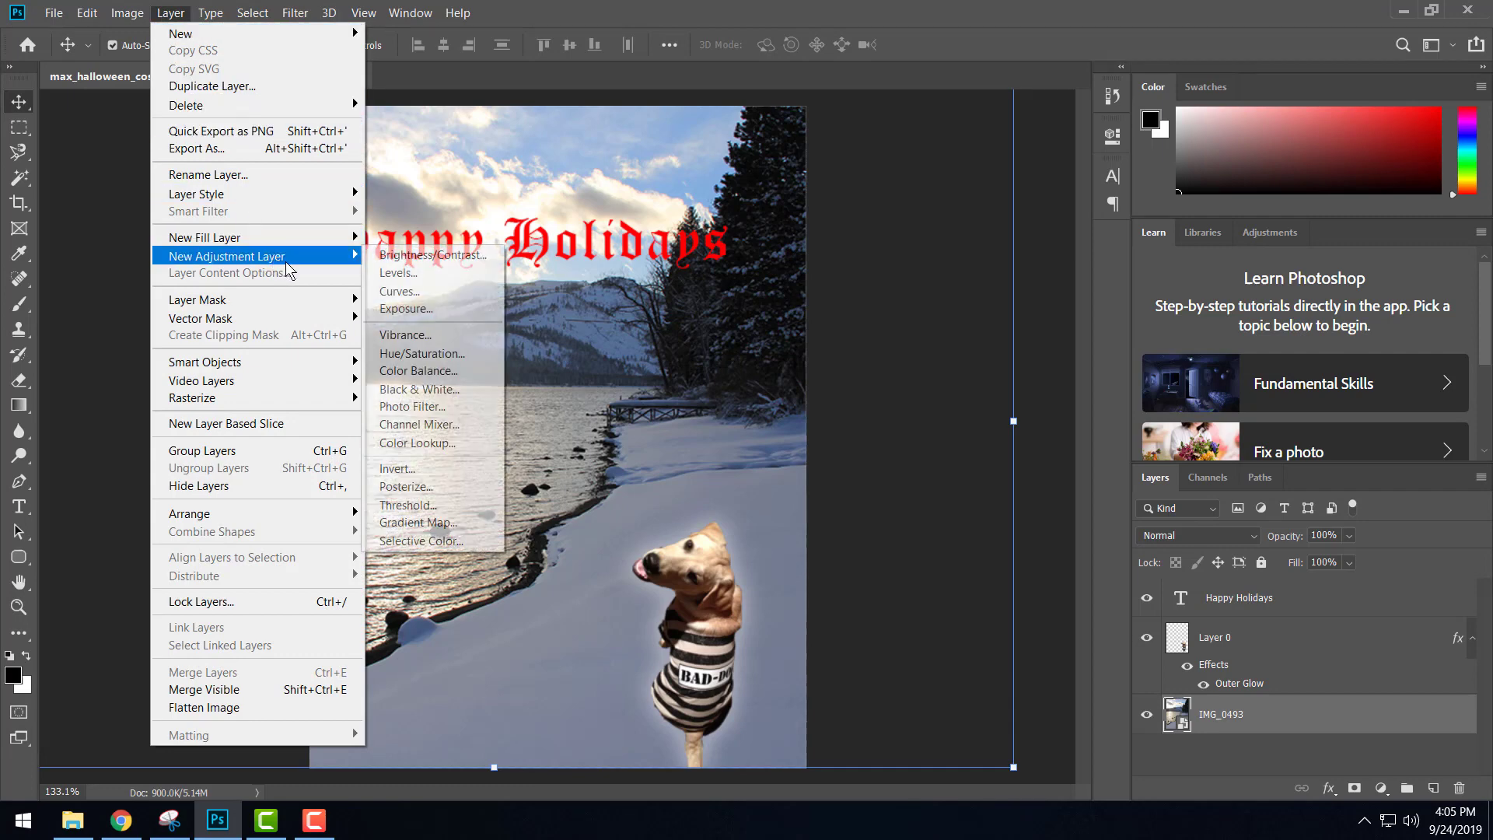
click(404, 308)
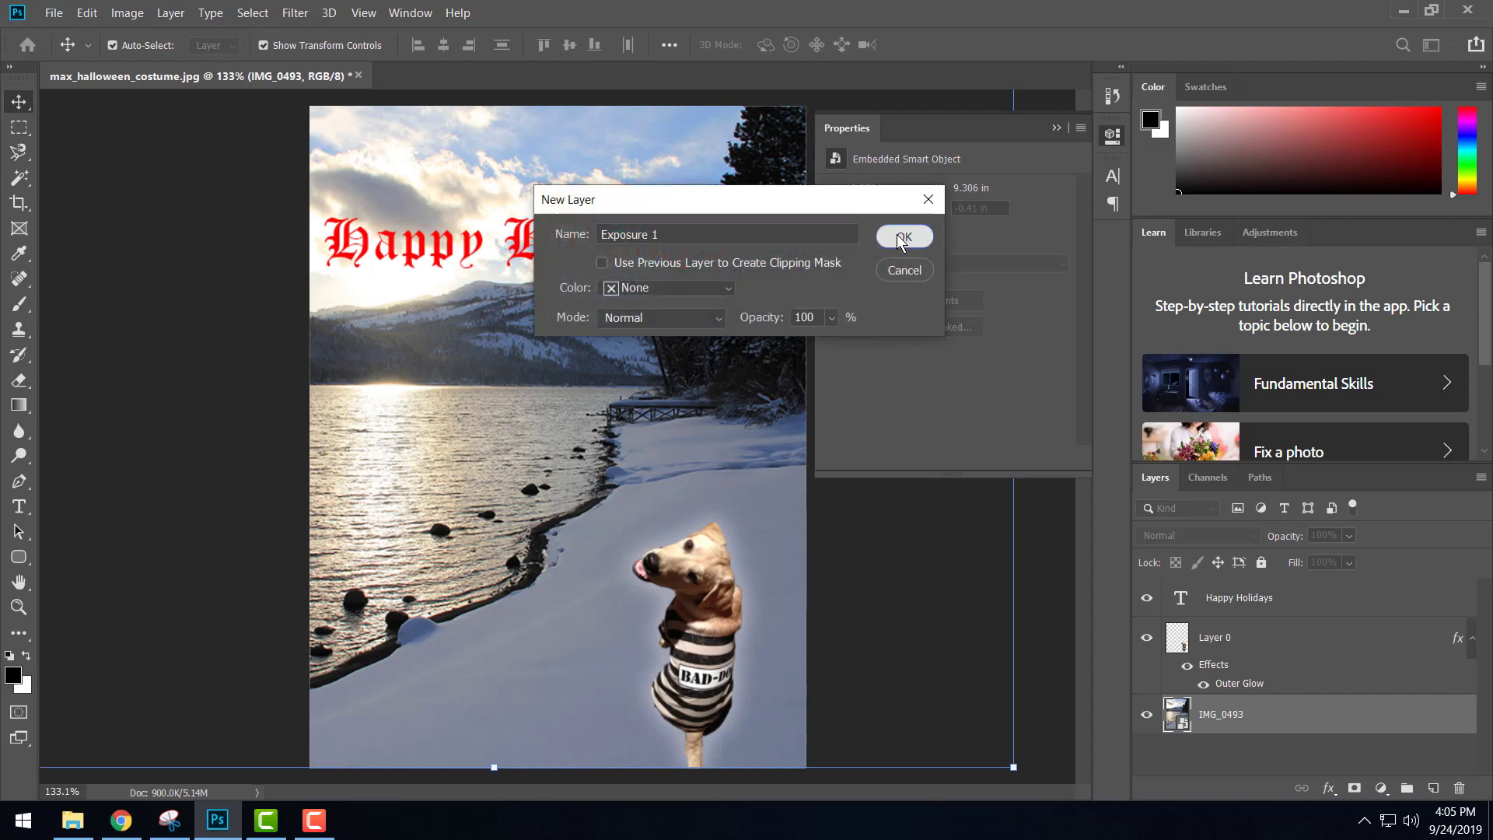
click(902, 236)
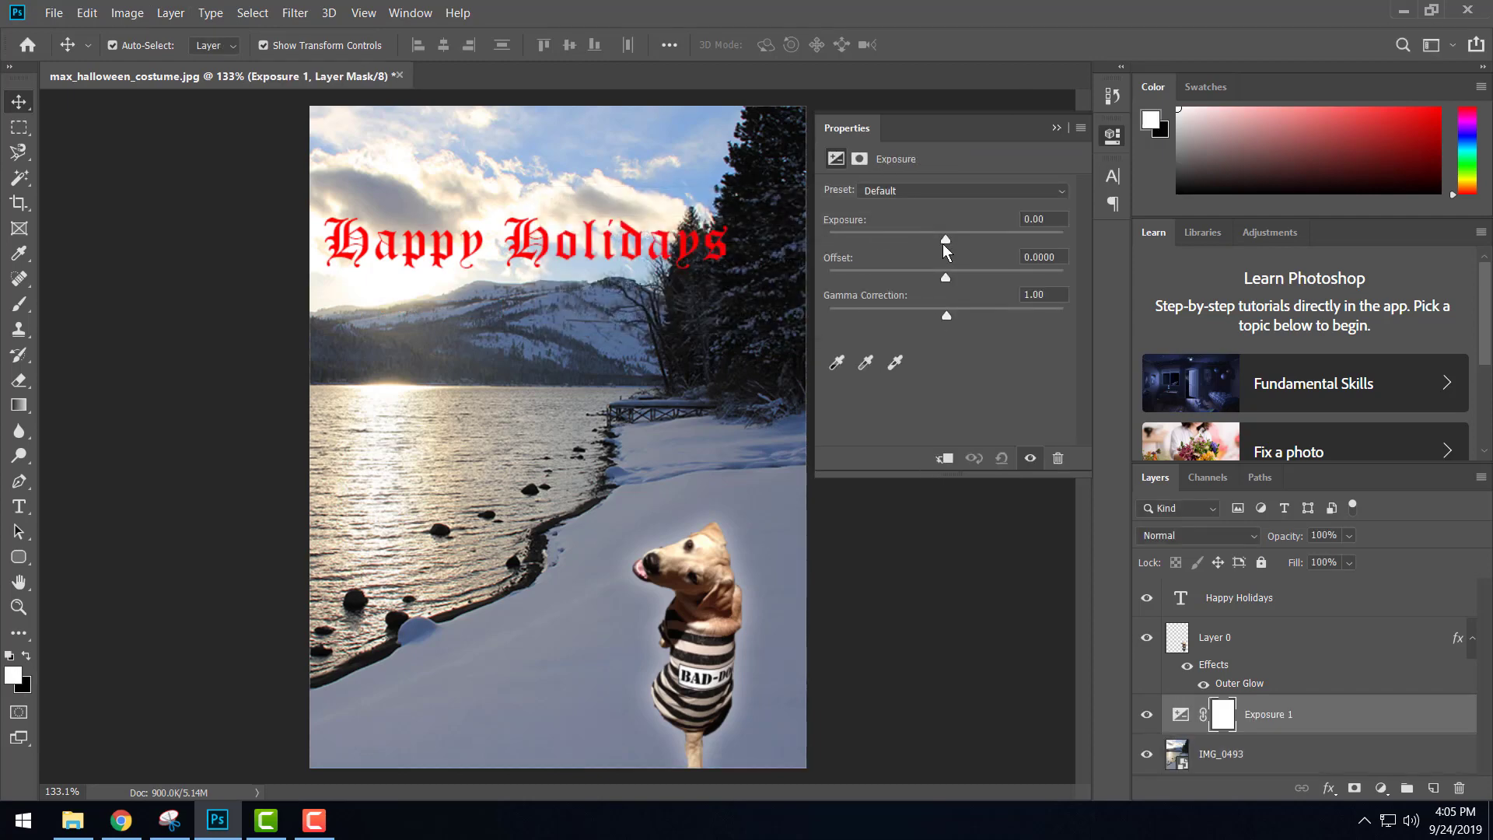
drag(943, 241, 953, 241)
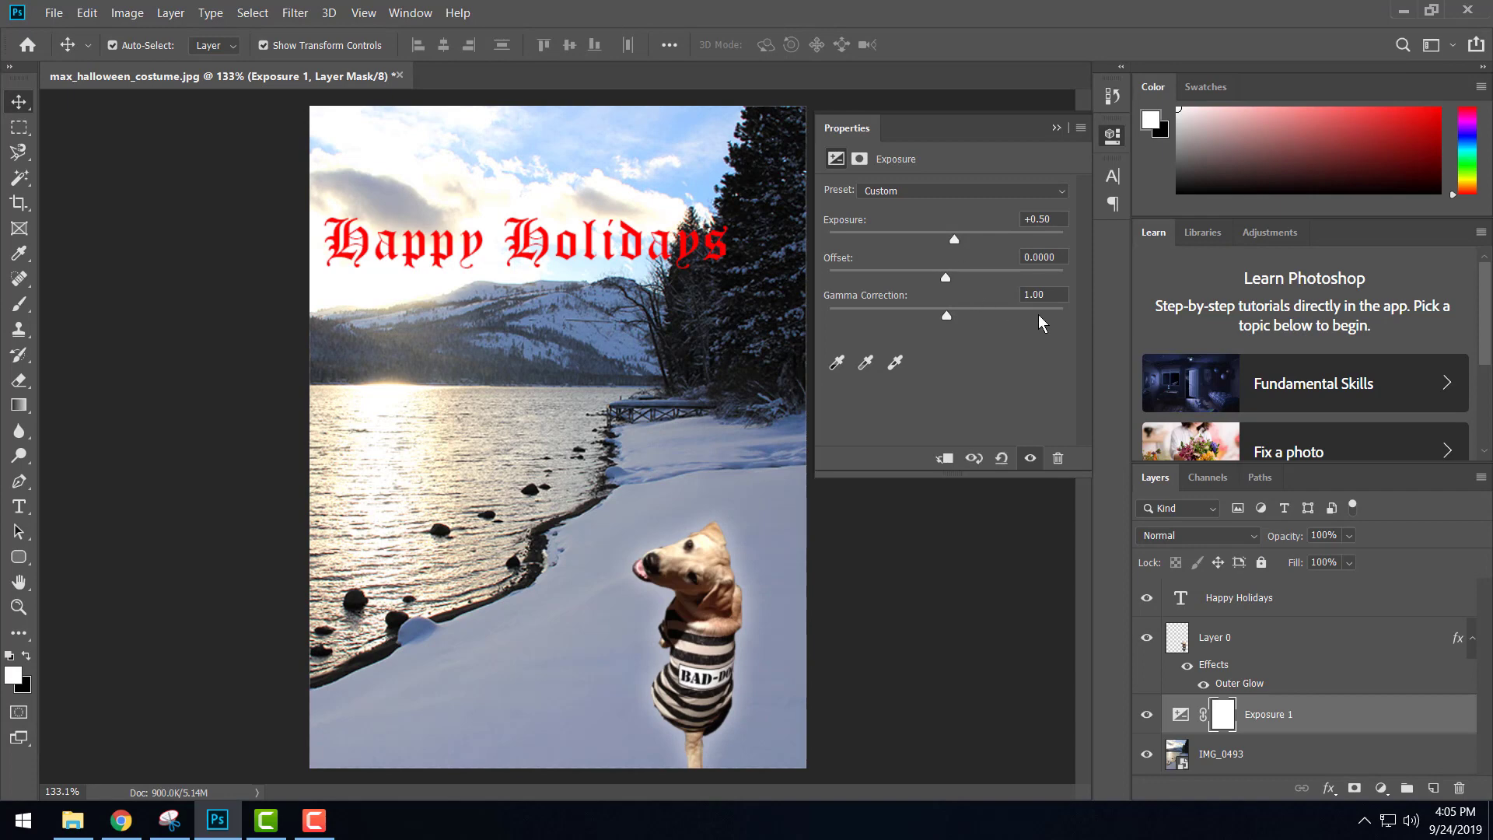
click(1056, 128)
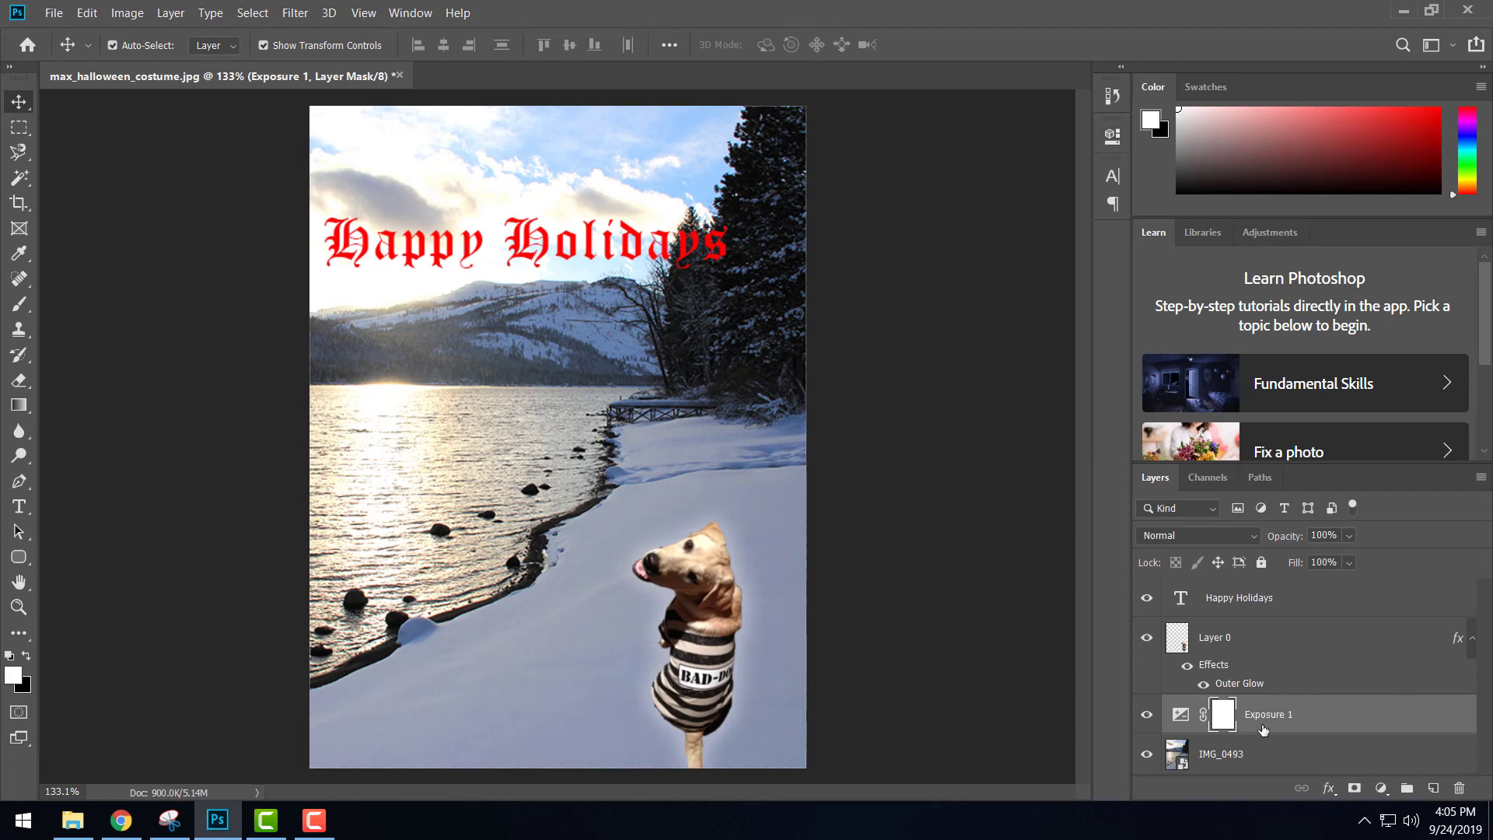
key(Delete)
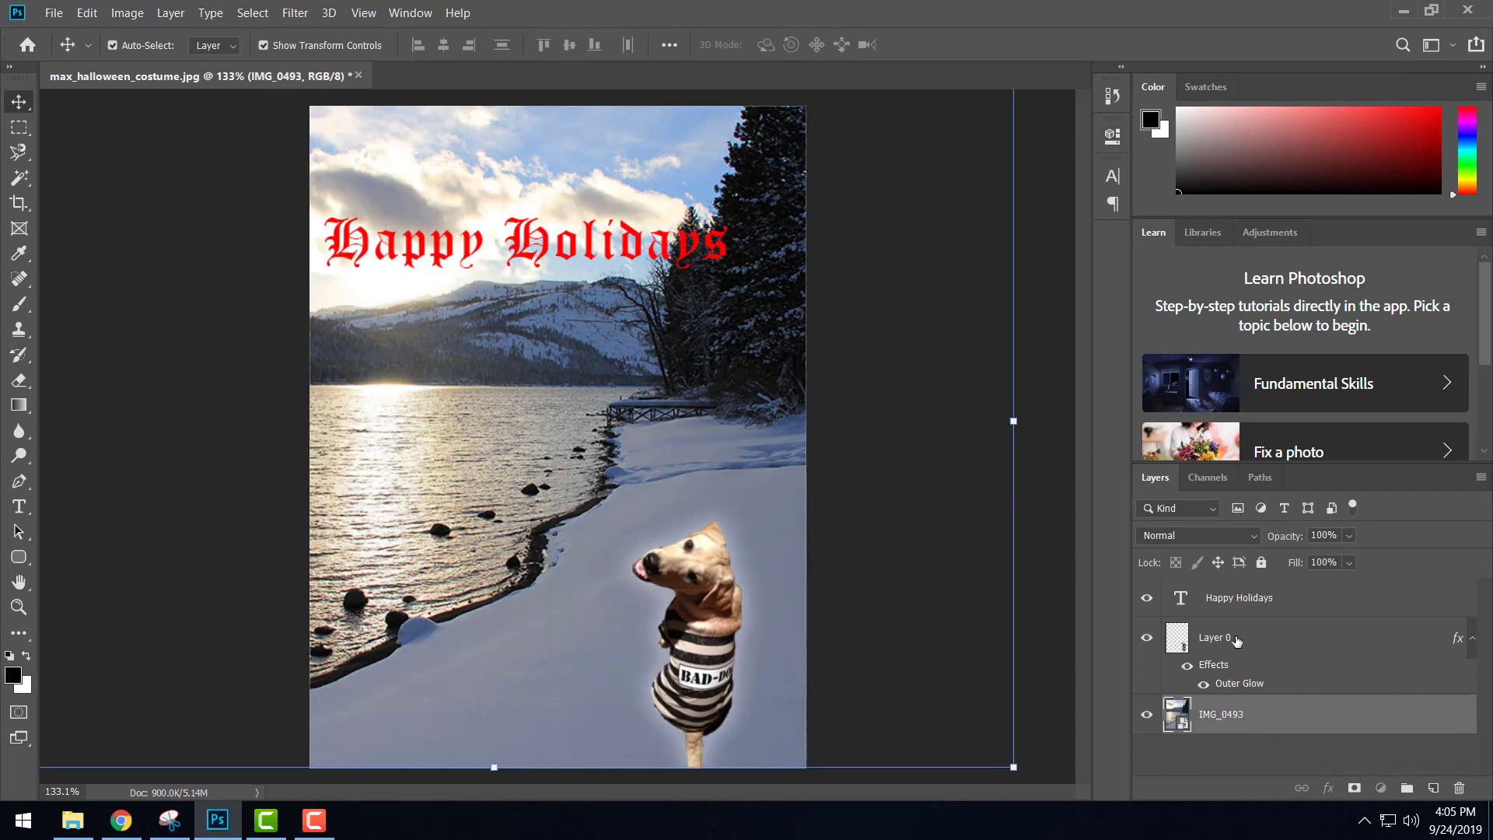
- Deselect the dog layer and bring up Layer Style for the red Happy Holidays text layer
right_click(1236, 639)
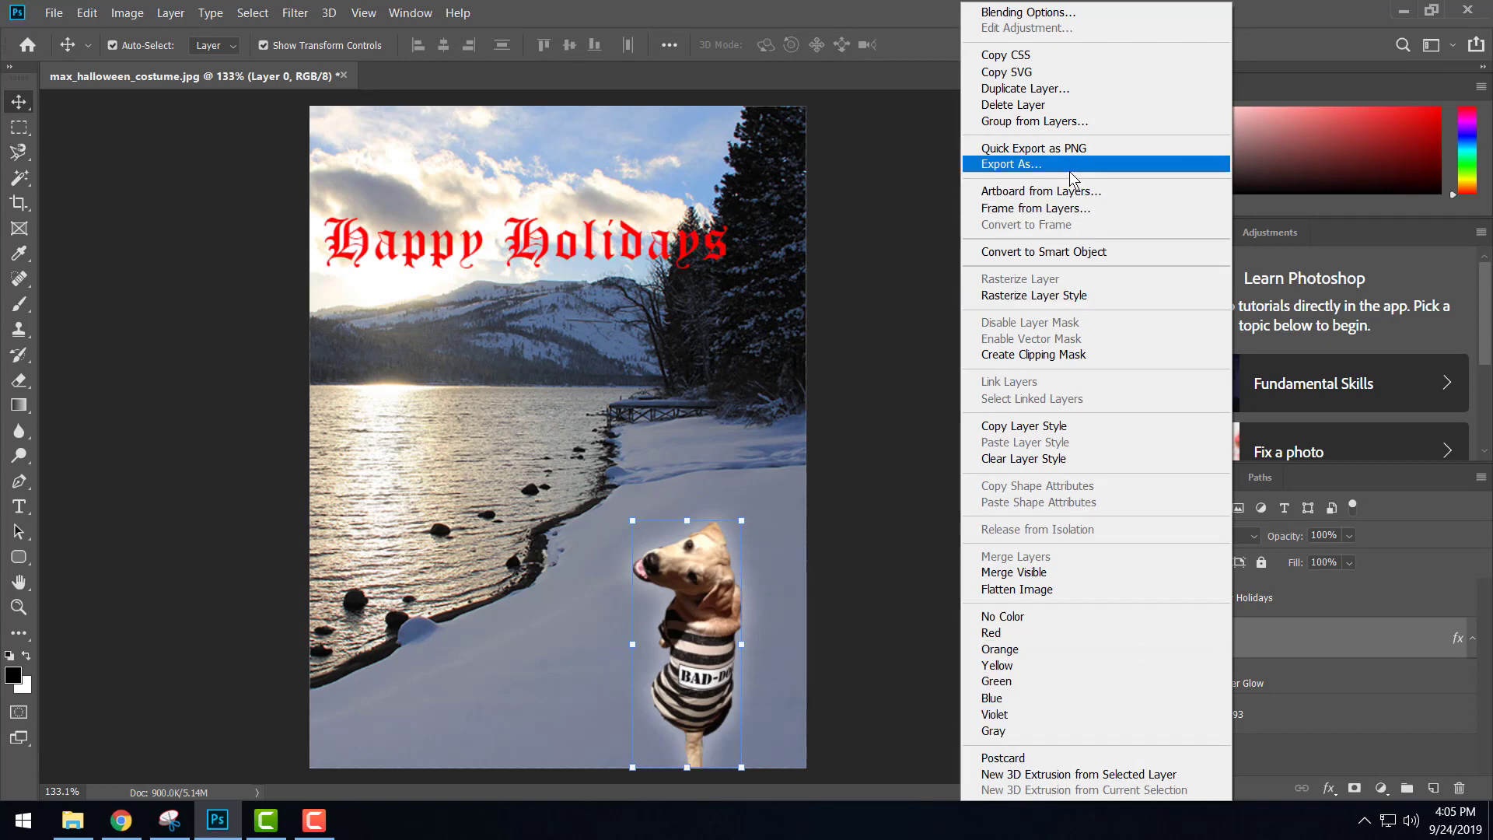
click(1337, 726)
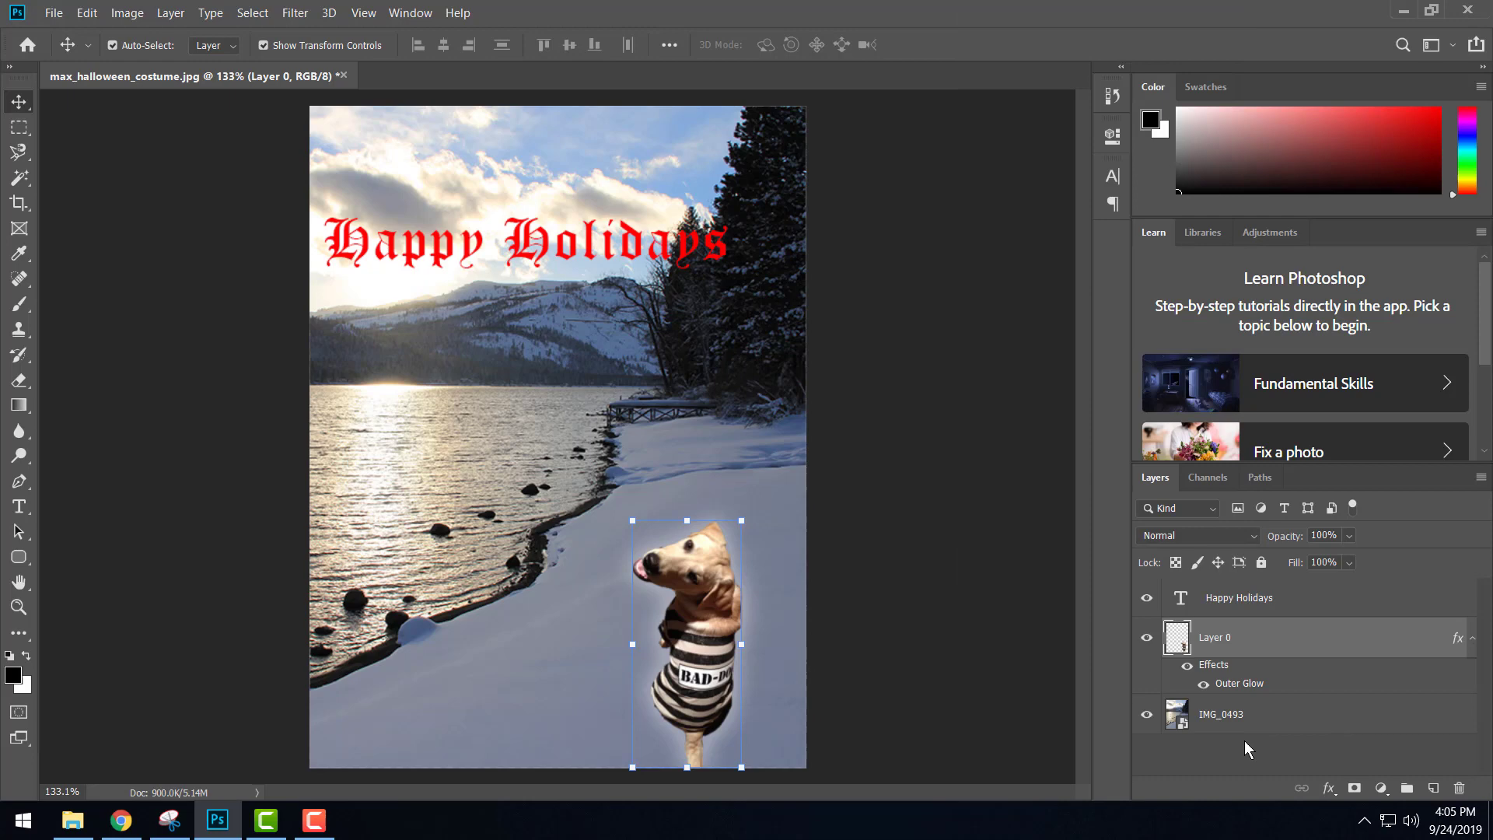
click(1214, 736)
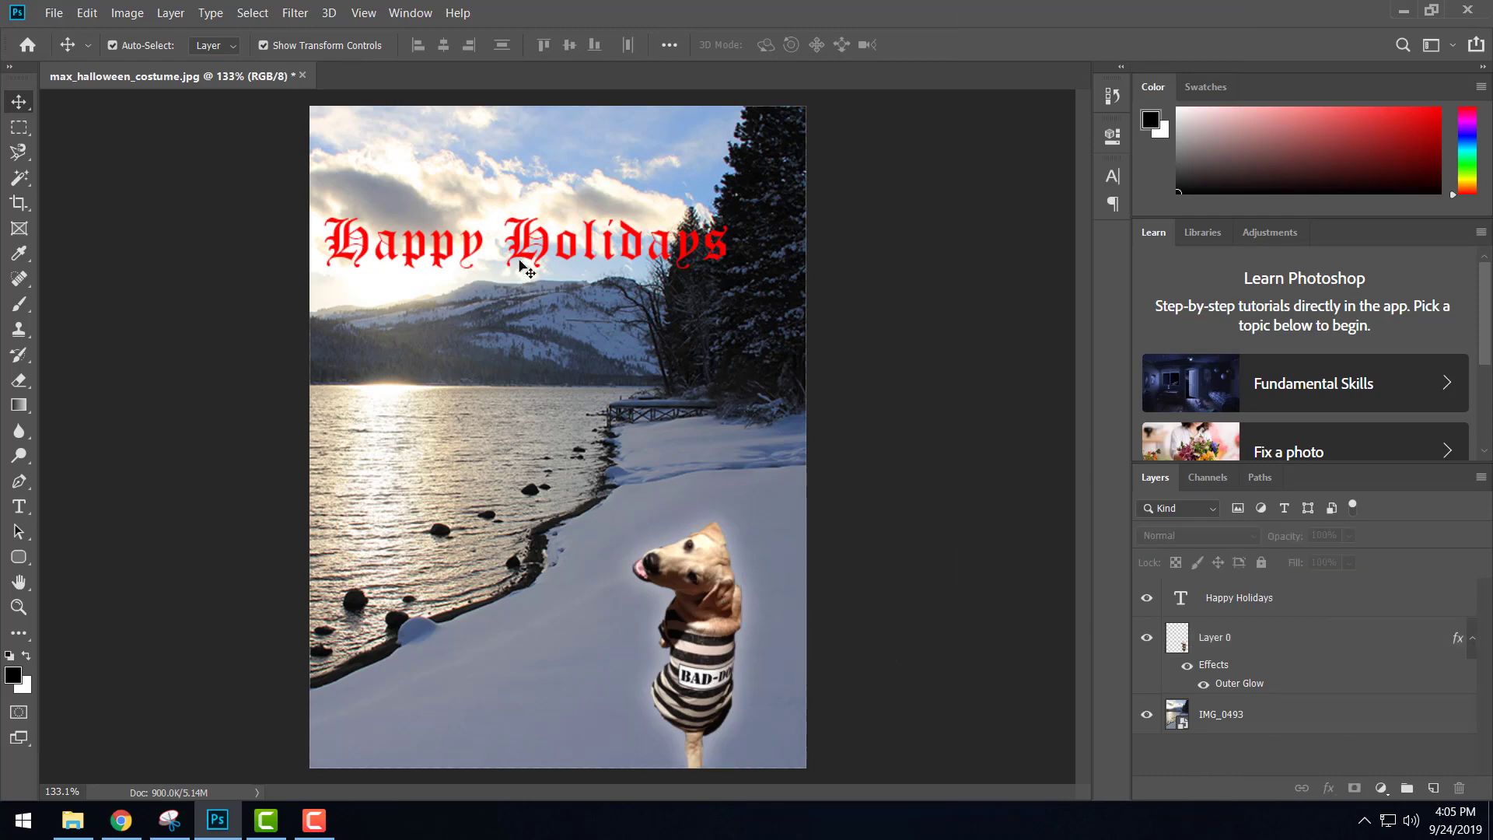
click(544, 255)
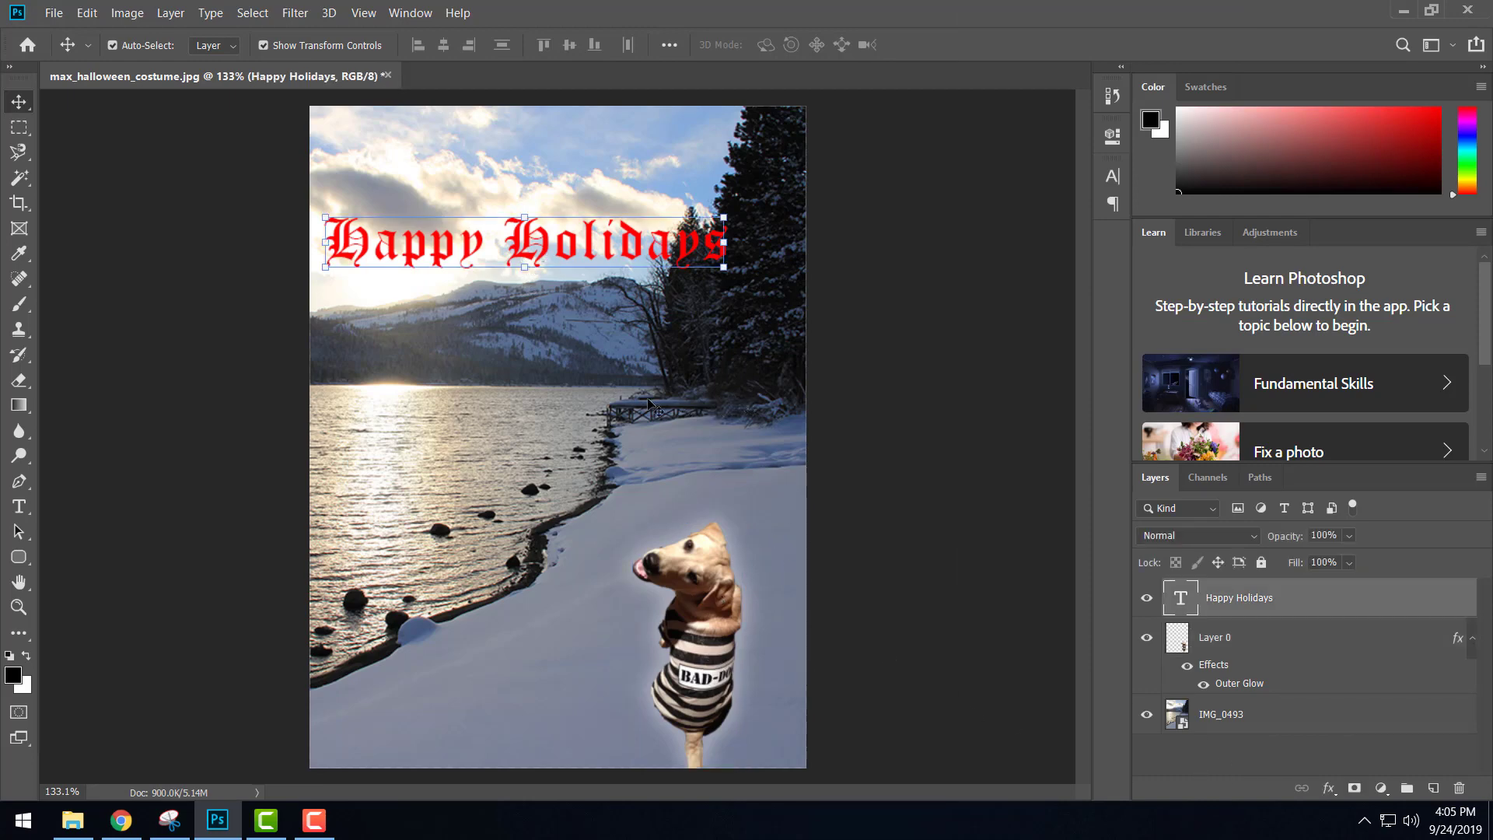
double_click(1359, 607)
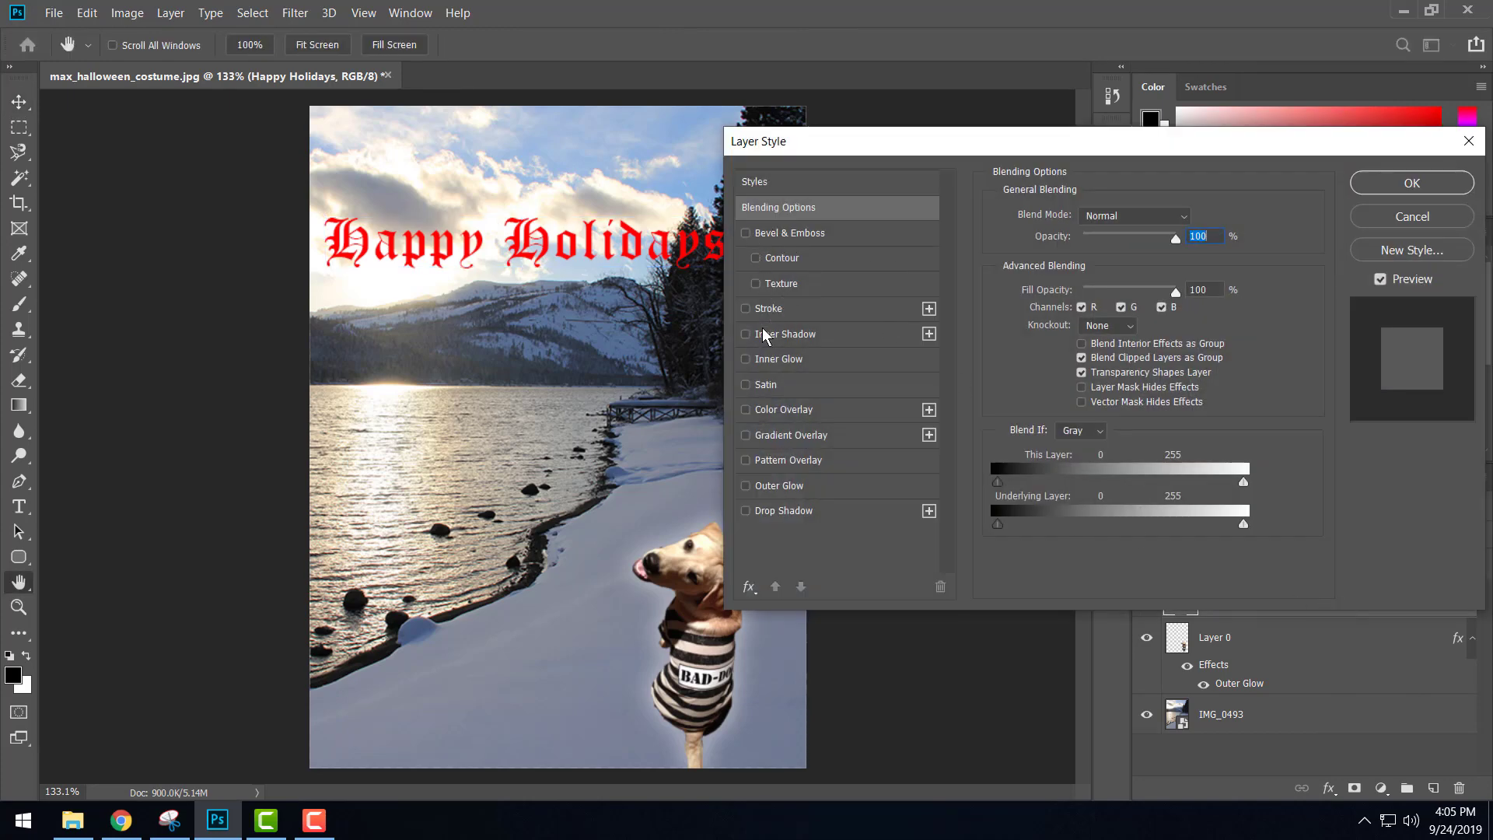
- Try a text drop shadow (angle 135, distance 1, spread 10, size 6), then swap it for Outer Glow
click(745, 511)
click(800, 516)
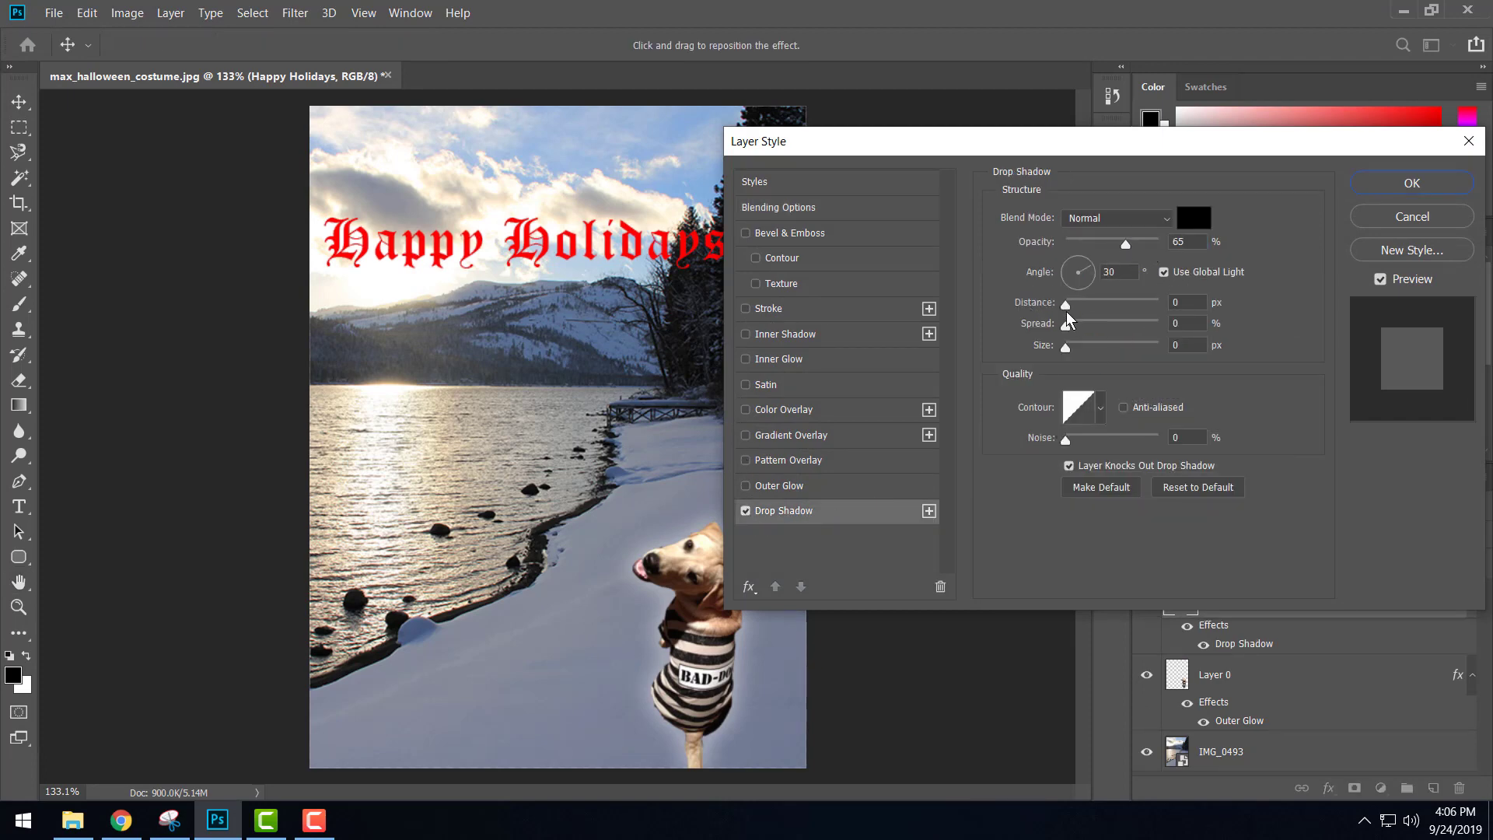
drag(1066, 304, 1065, 308)
click(1072, 266)
mouse_move(1066, 305)
mouse_down()
mouse_move(1069, 327)
mouse_move(1092, 335)
mouse_move(1061, 342)
mouse_move(1075, 333)
mouse_move(1079, 350)
mouse_move(1067, 314)
mouse_up()
click(1066, 347)
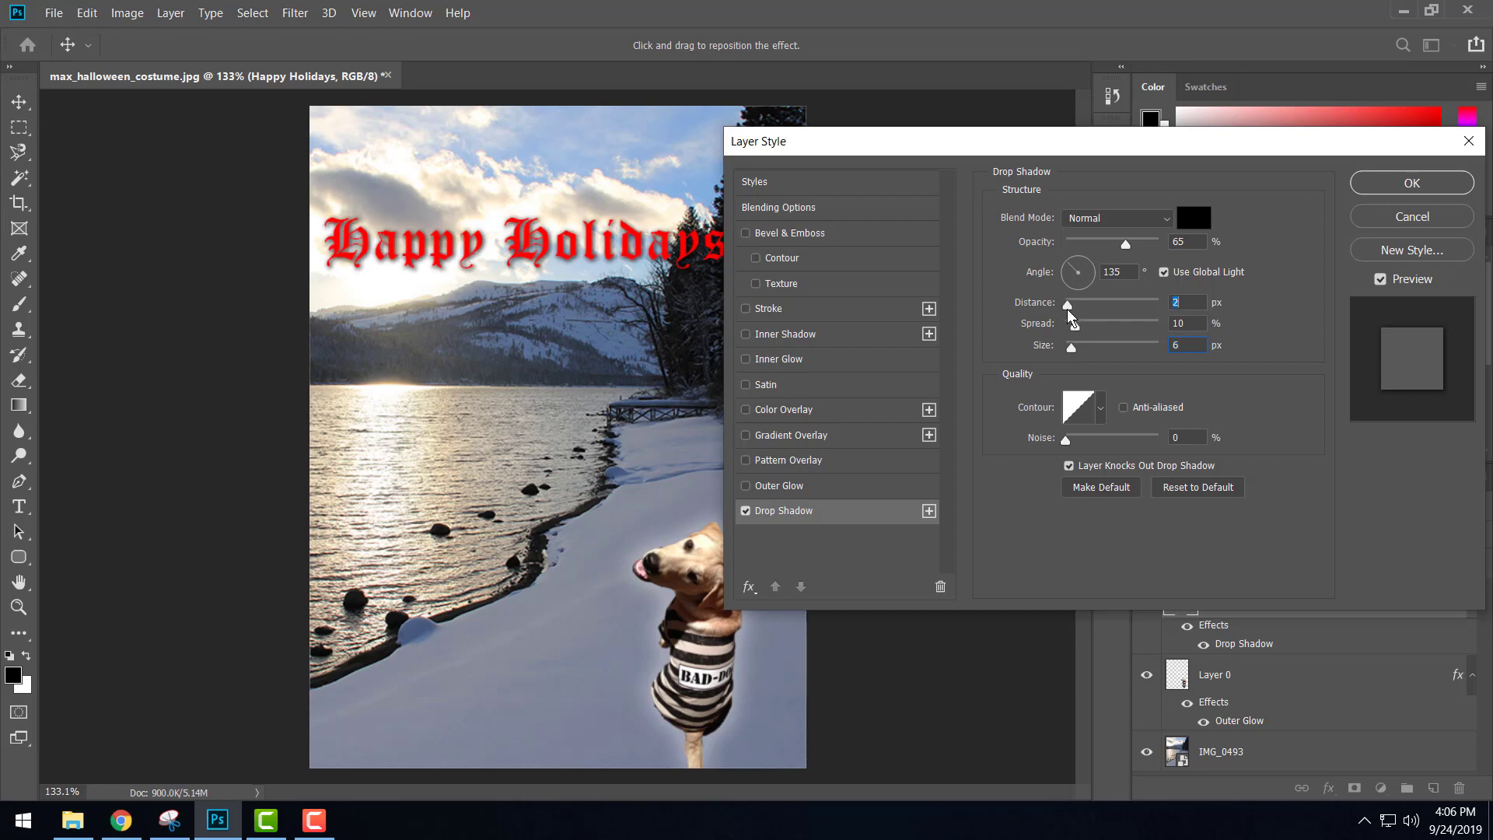
click(745, 511)
click(747, 486)
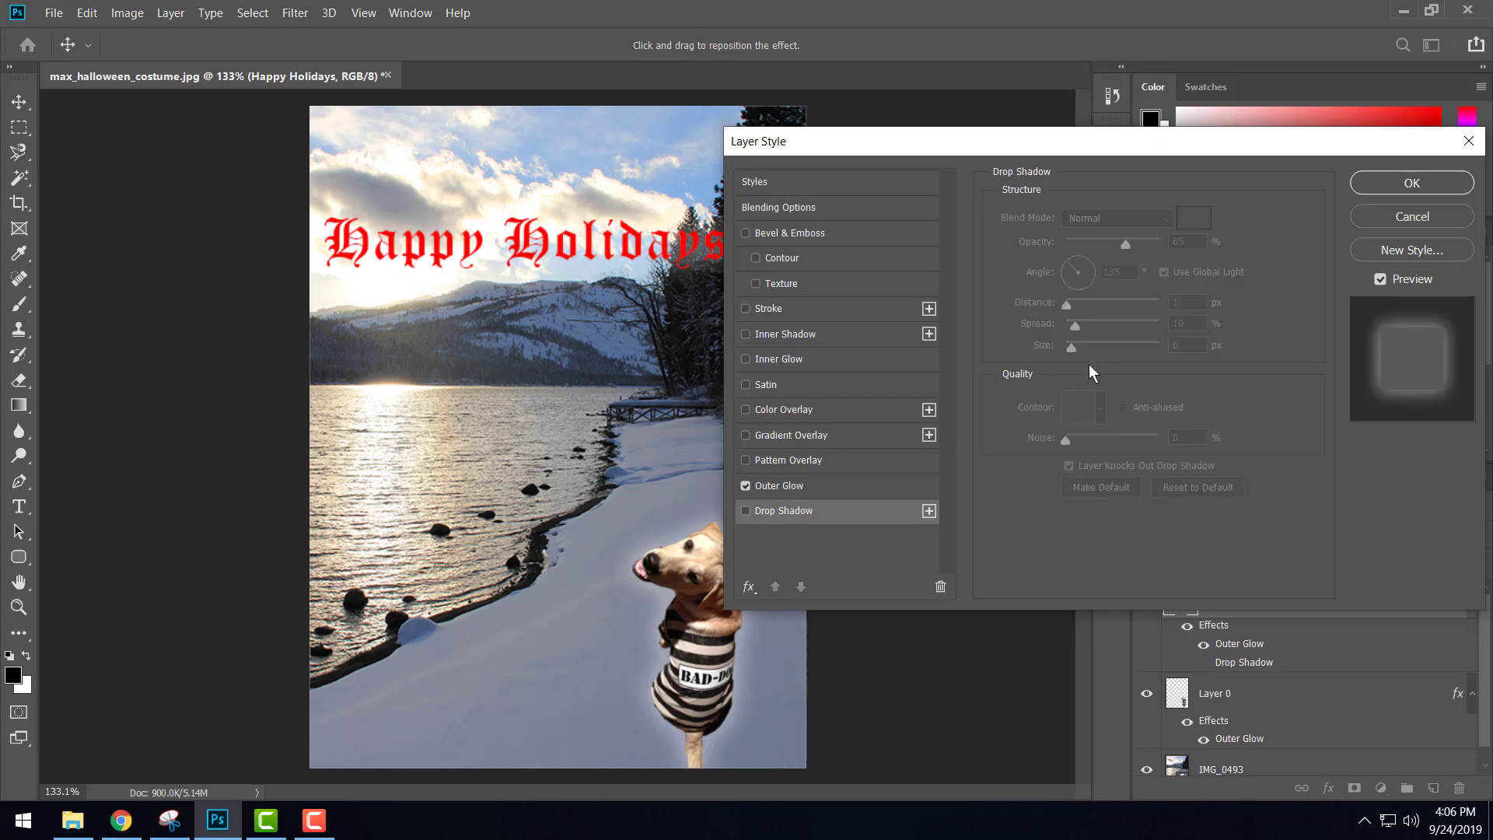
- Set the text's outer glow to 34% opacity, 3% spread, 5 px size, and re-enable the drop shadow
click(839, 485)
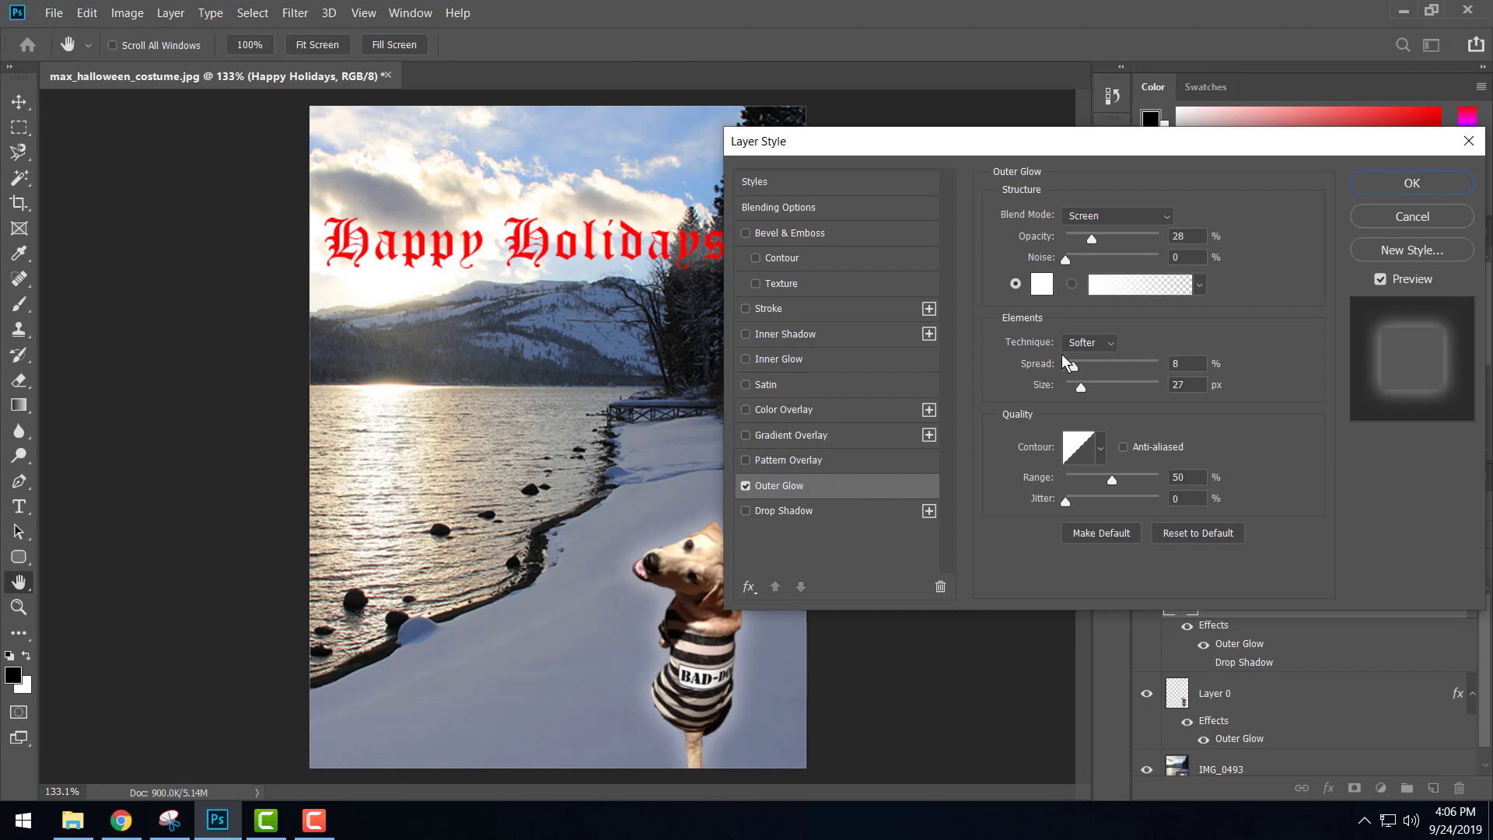
mouse_move(1071, 367)
mouse_down()
mouse_move(1084, 392)
mouse_move(1070, 393)
mouse_move(1070, 370)
mouse_up()
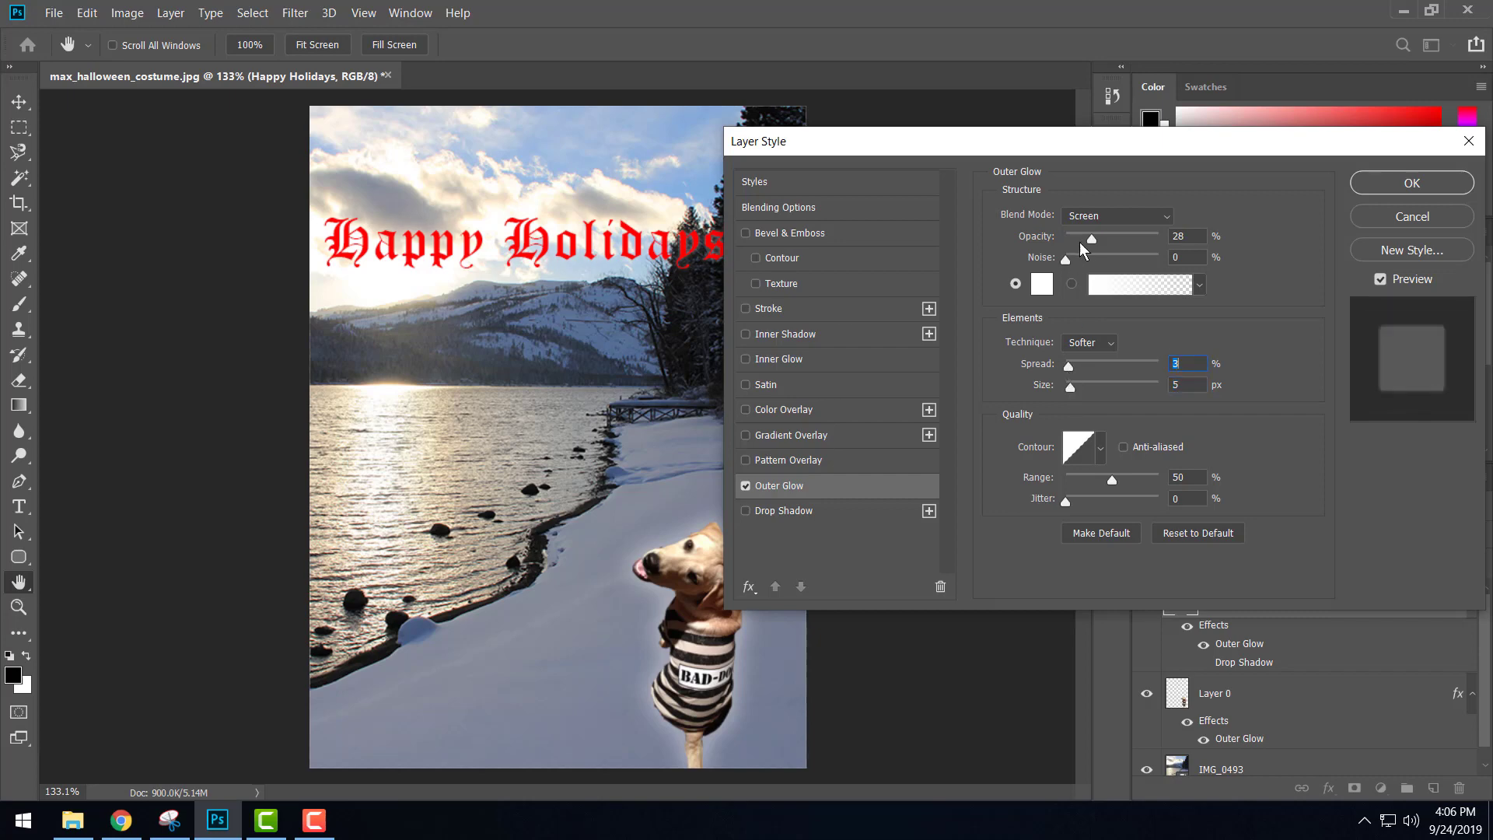
mouse_move(1090, 240)
mouse_down()
mouse_move(1109, 241)
mouse_move(1095, 246)
mouse_up()
click(745, 511)
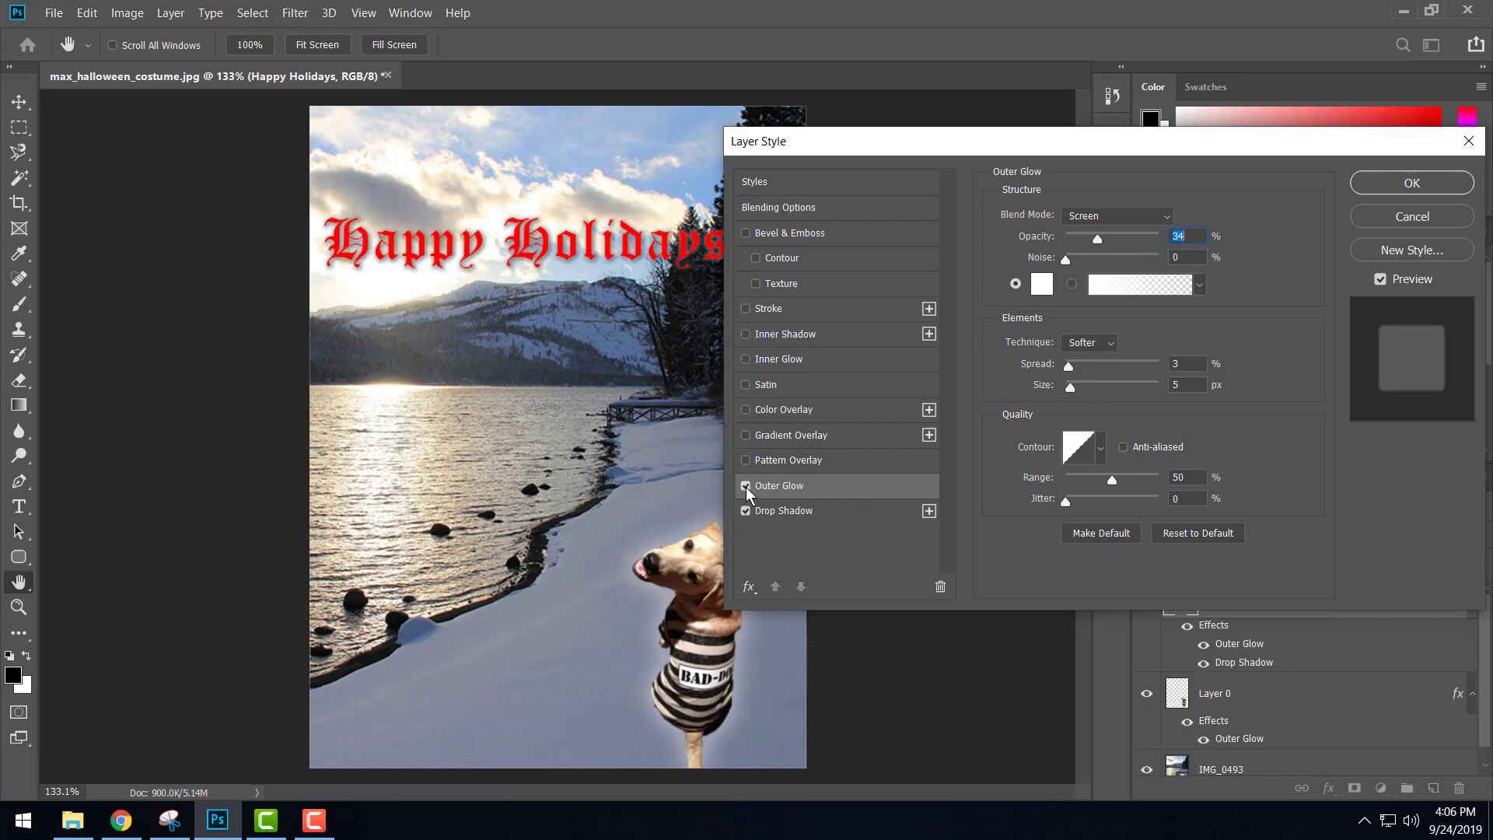
click(745, 486)
- Add Bevel & Emboss to the text with size 0 px, apply all styles and deselect the layer
click(745, 233)
click(786, 232)
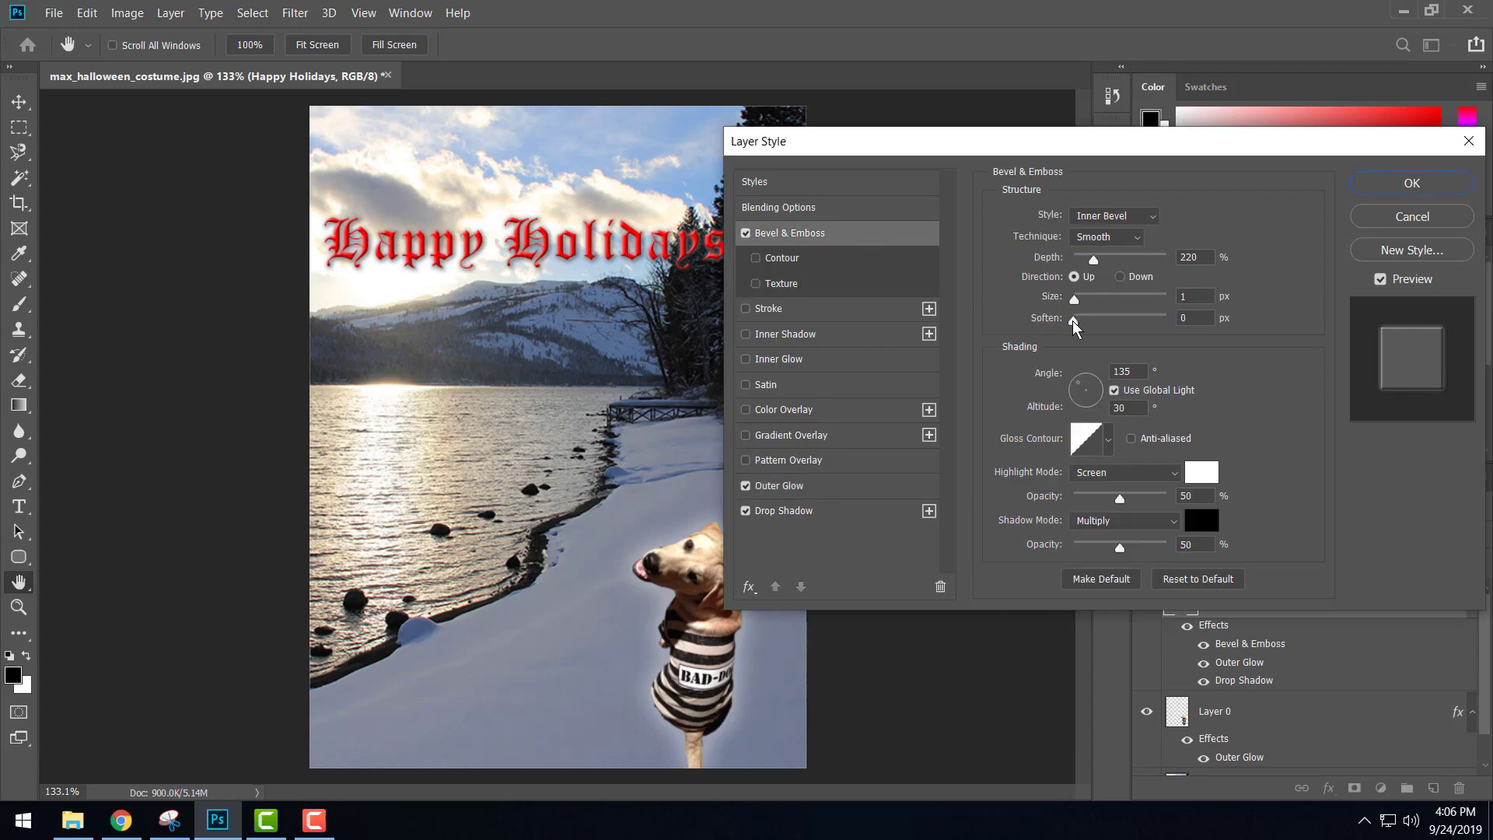
drag(1074, 301, 1072, 302)
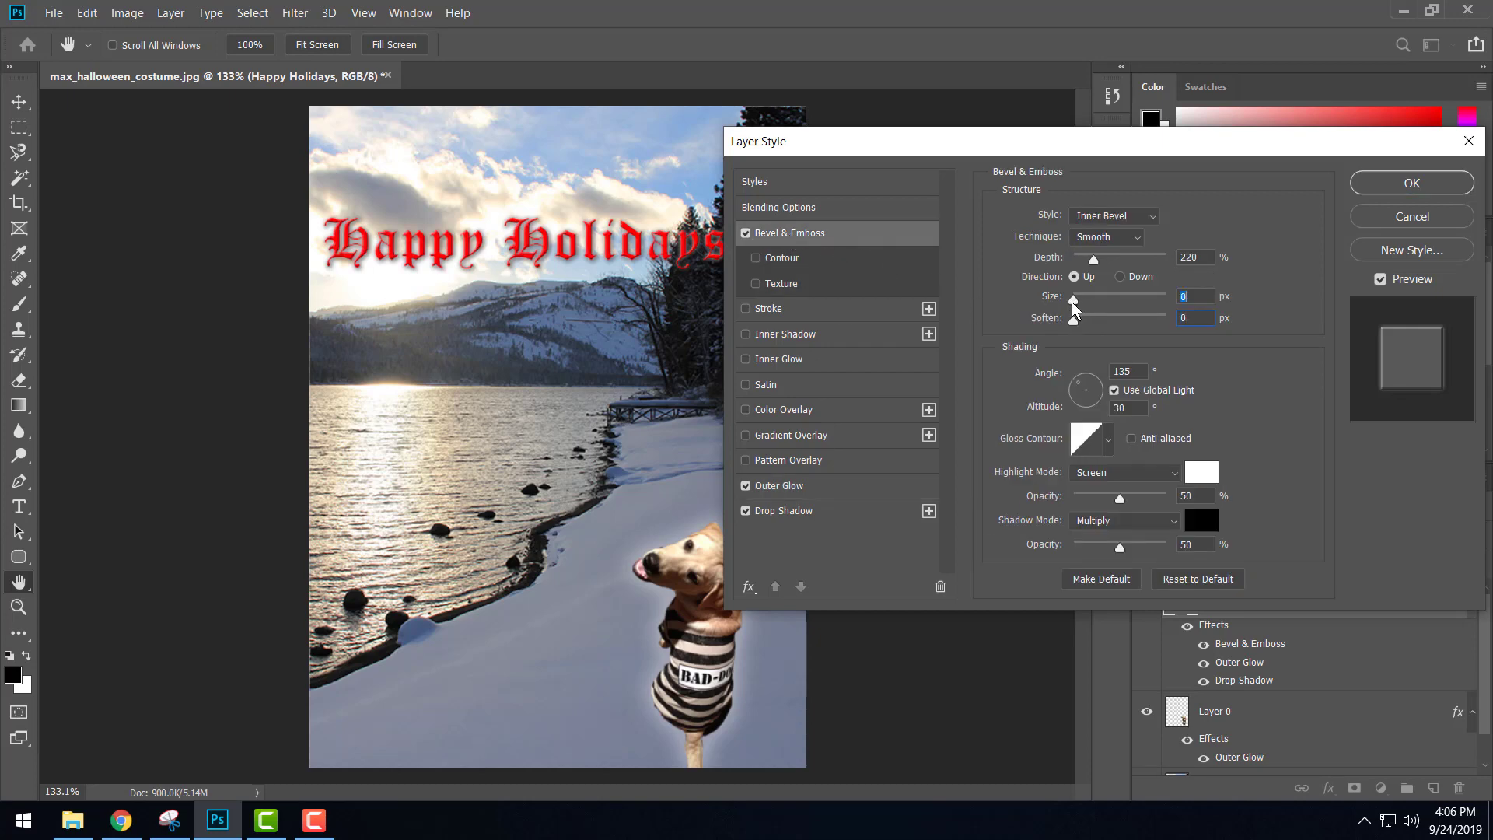
click(1391, 185)
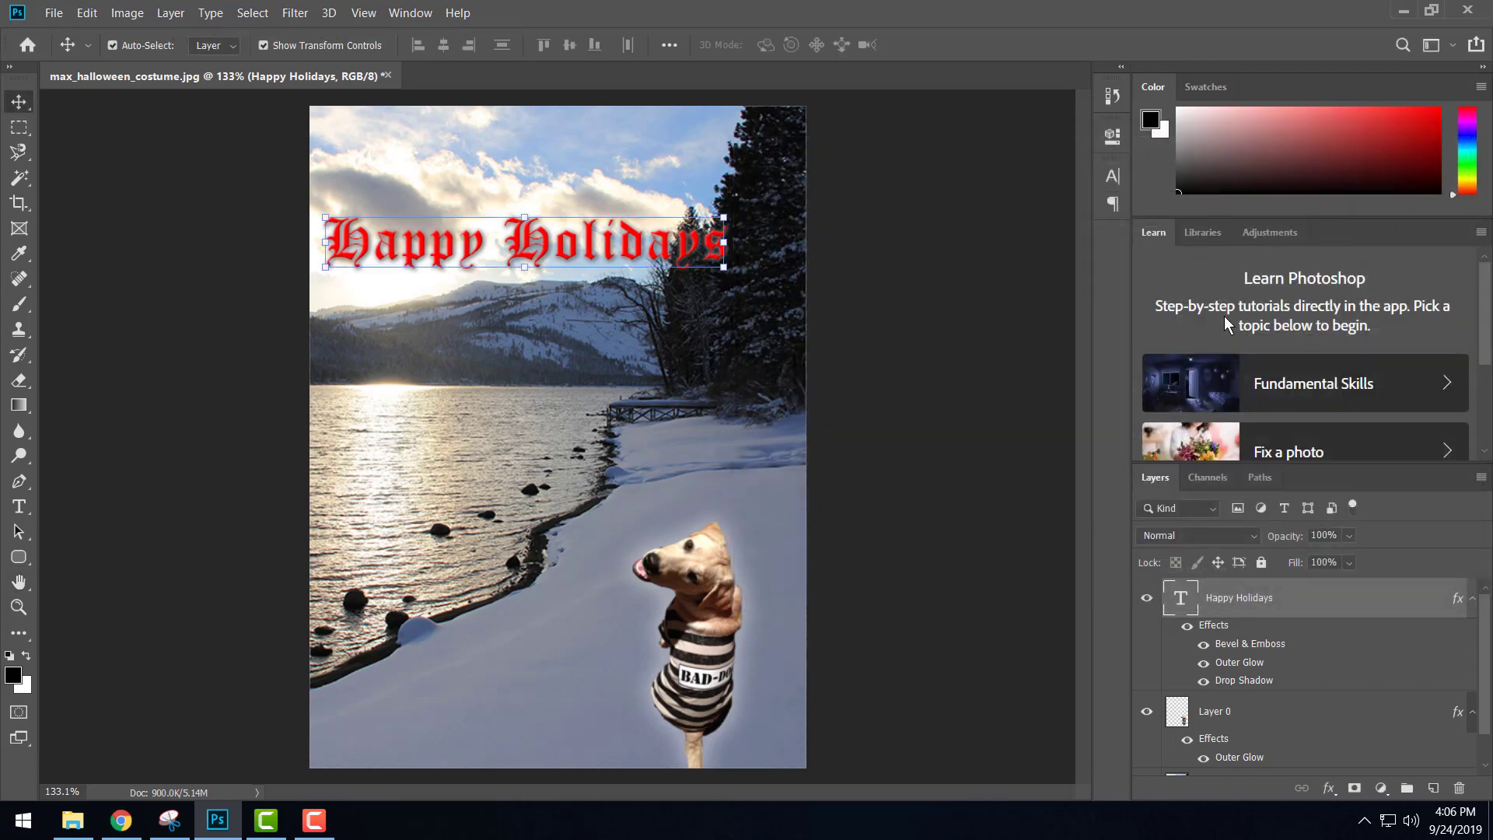
click(944, 383)
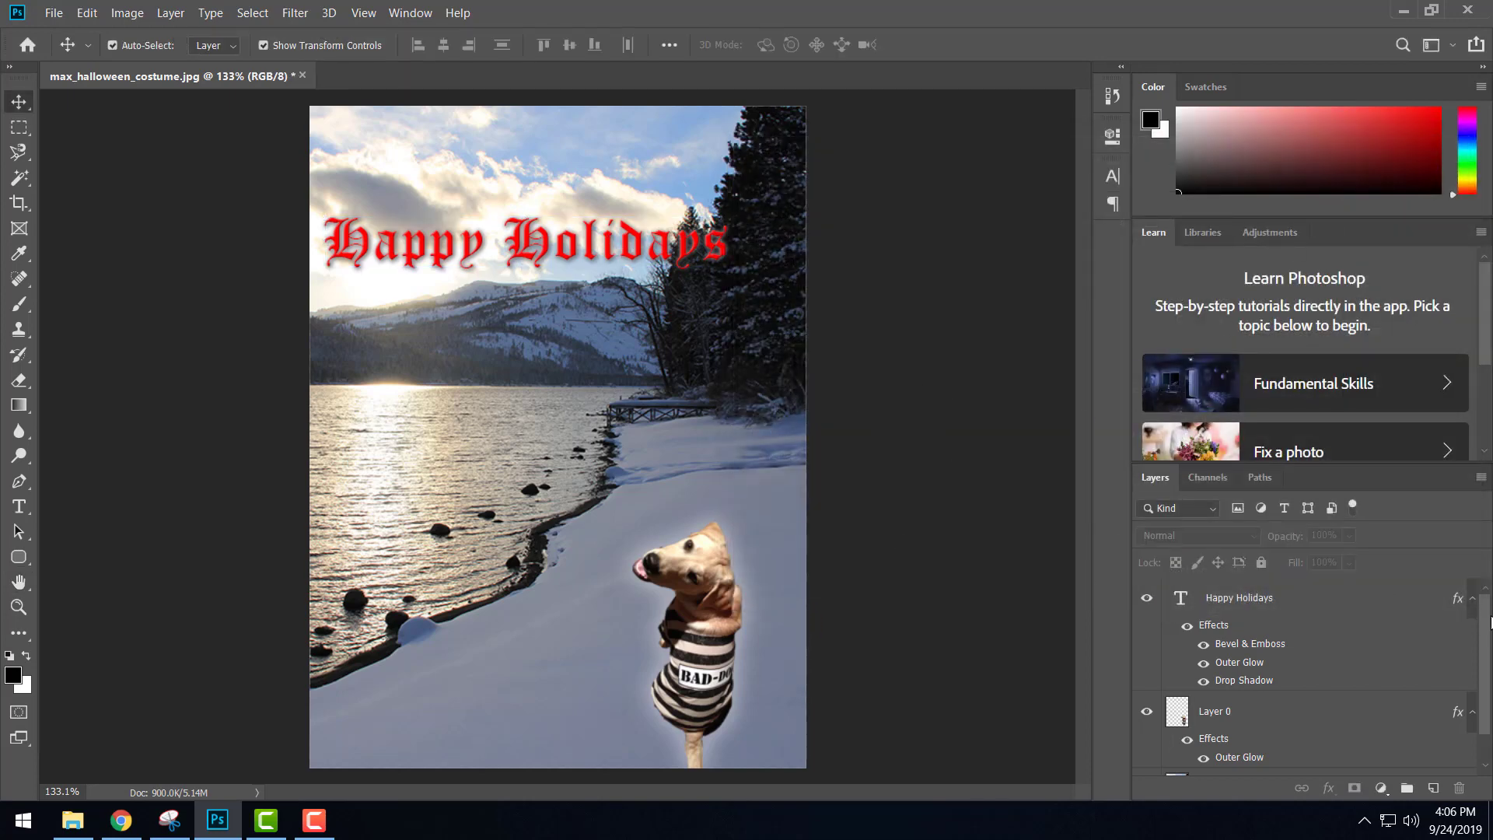
scroll(1486, 645, down, 1)
scroll(1483, 598, up, 1)
- Save the image as a quality-10 JPEG named 'Lasso 2 Complete' in the Lasso 2 folder
click(53, 14)
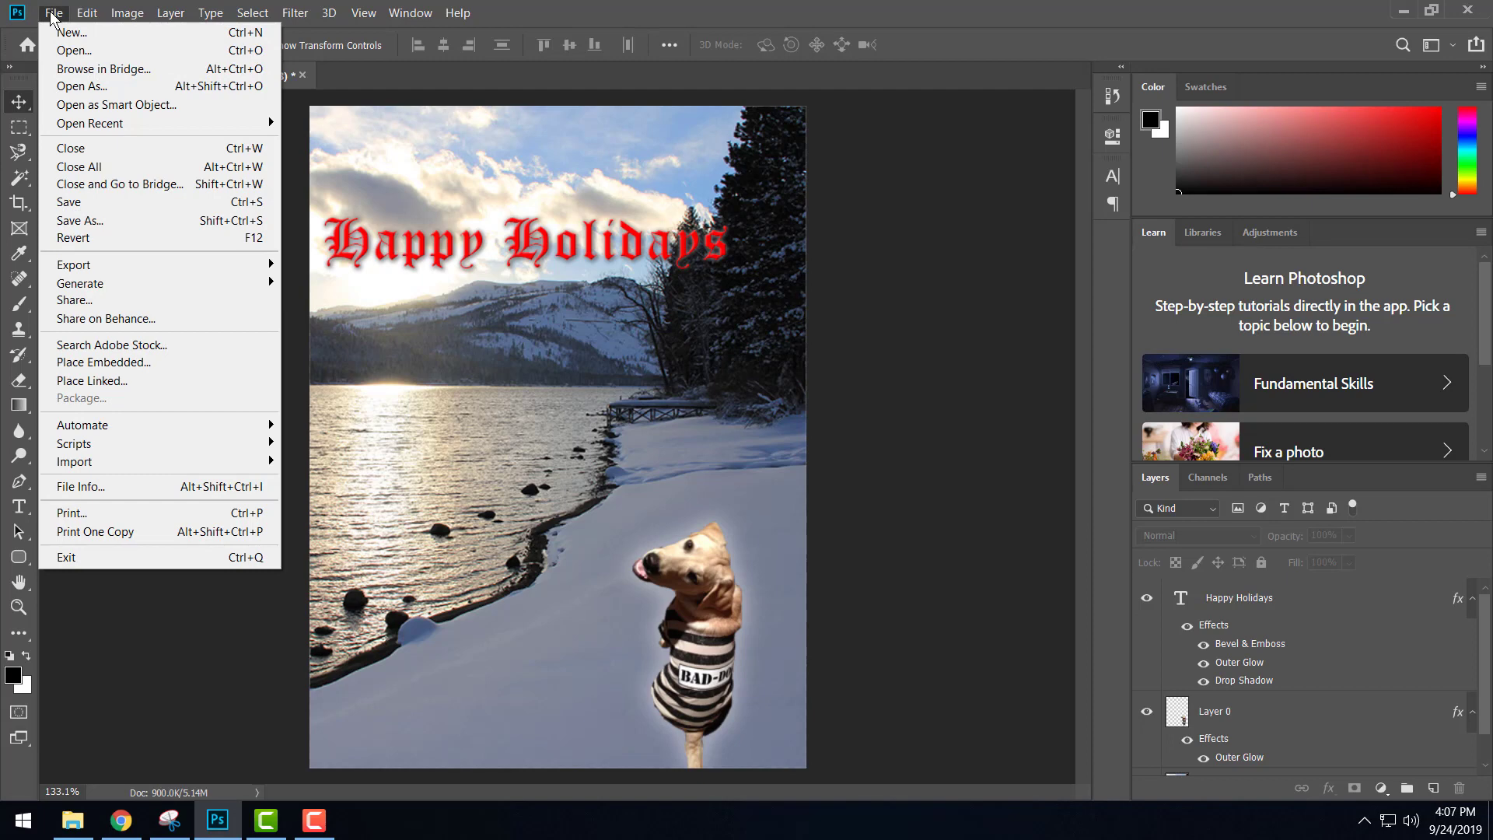
click(81, 221)
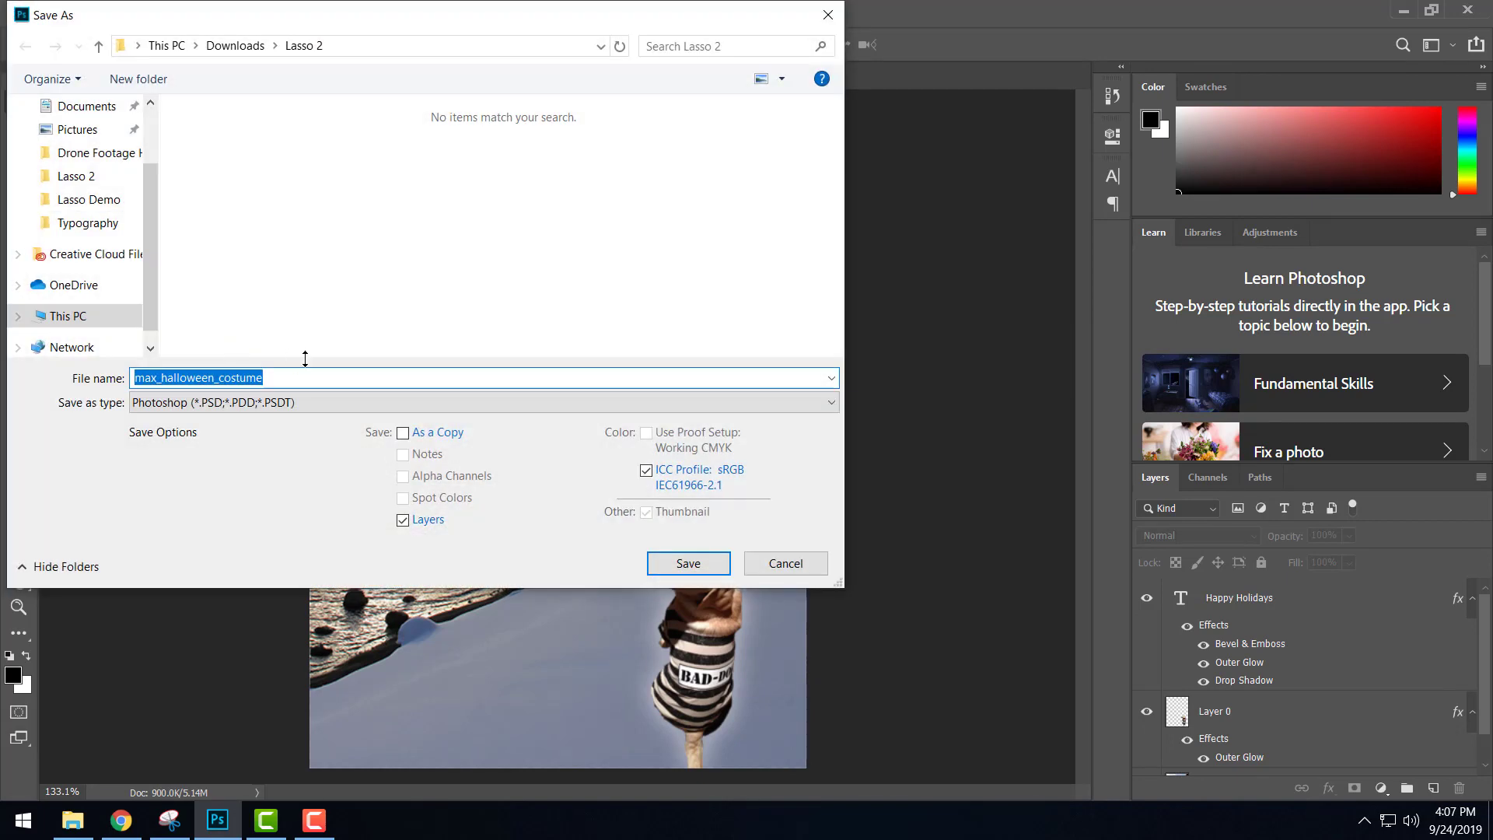
click(339, 401)
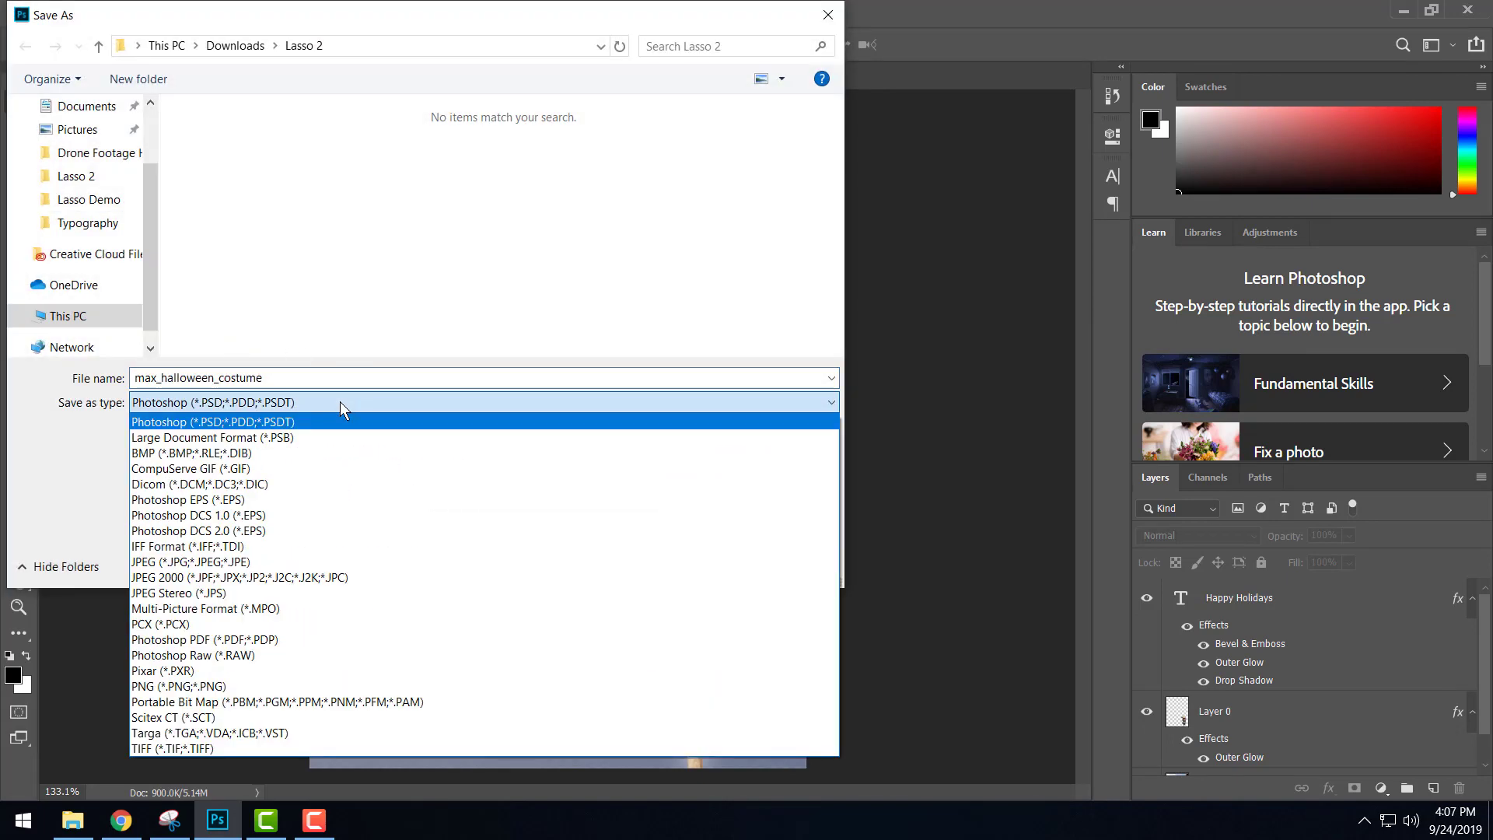
click(291, 561)
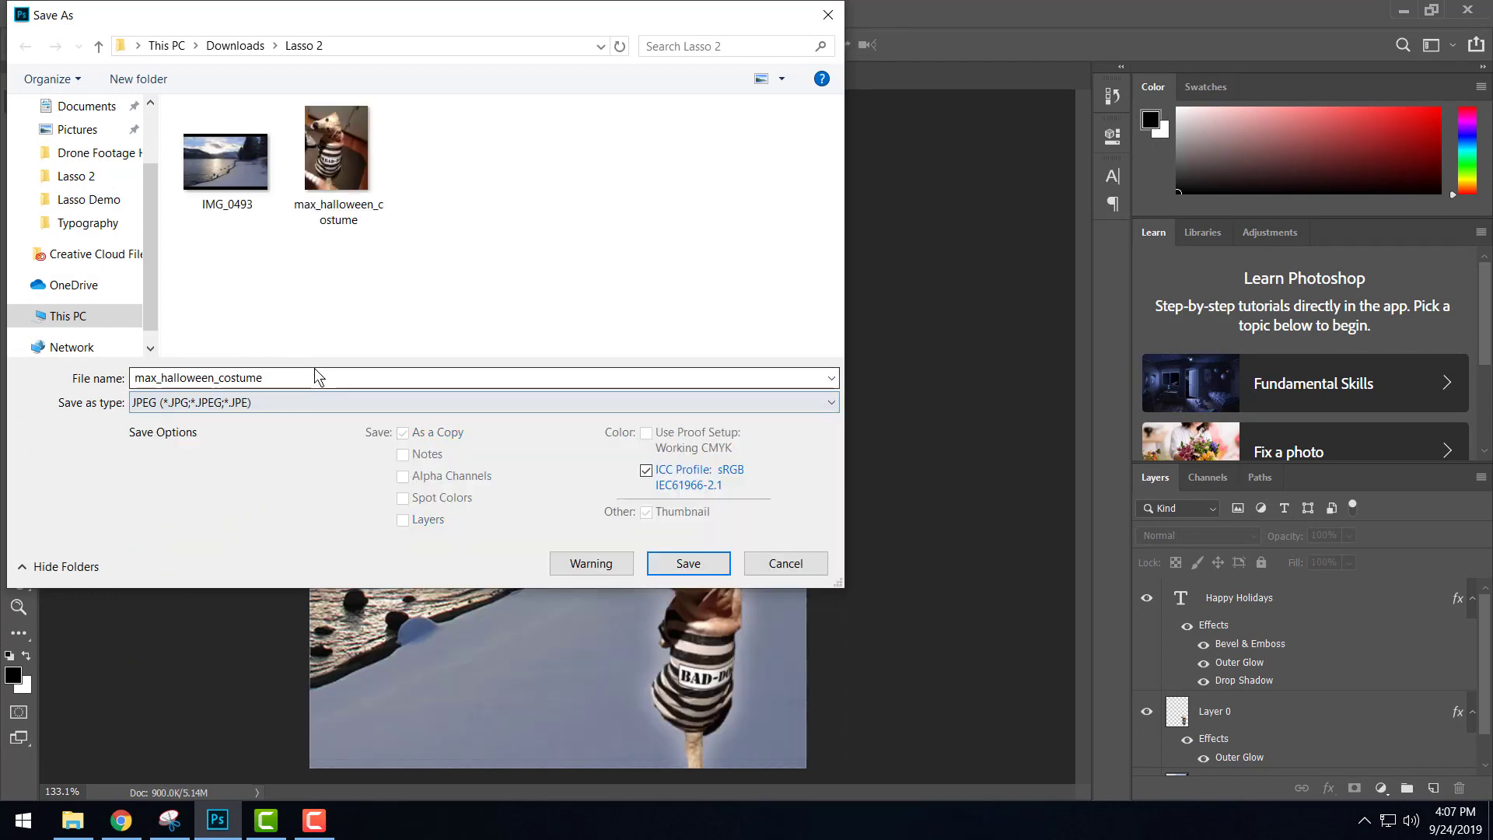
drag(307, 376, 133, 376)
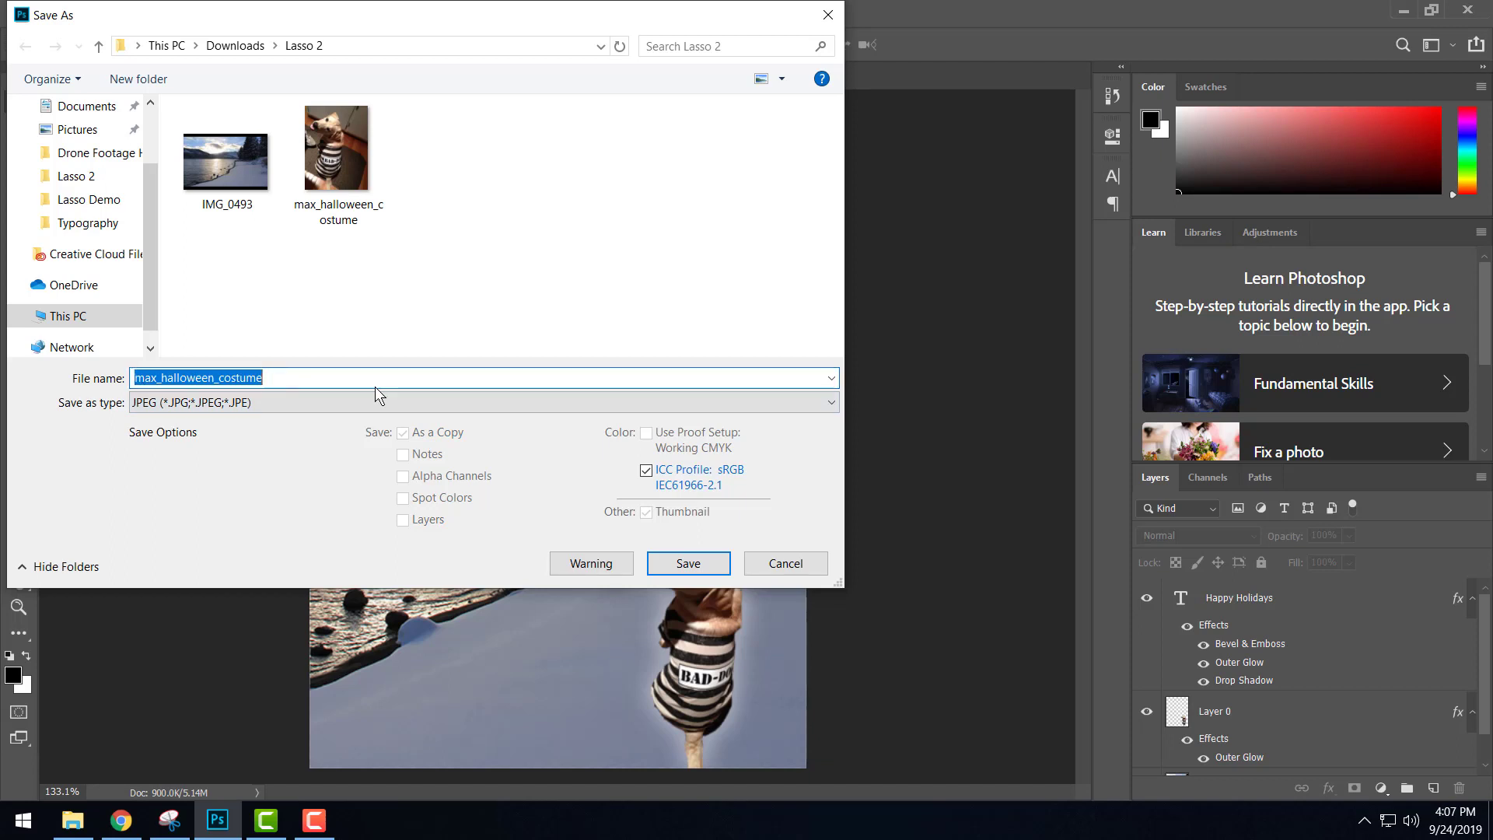
text(La)
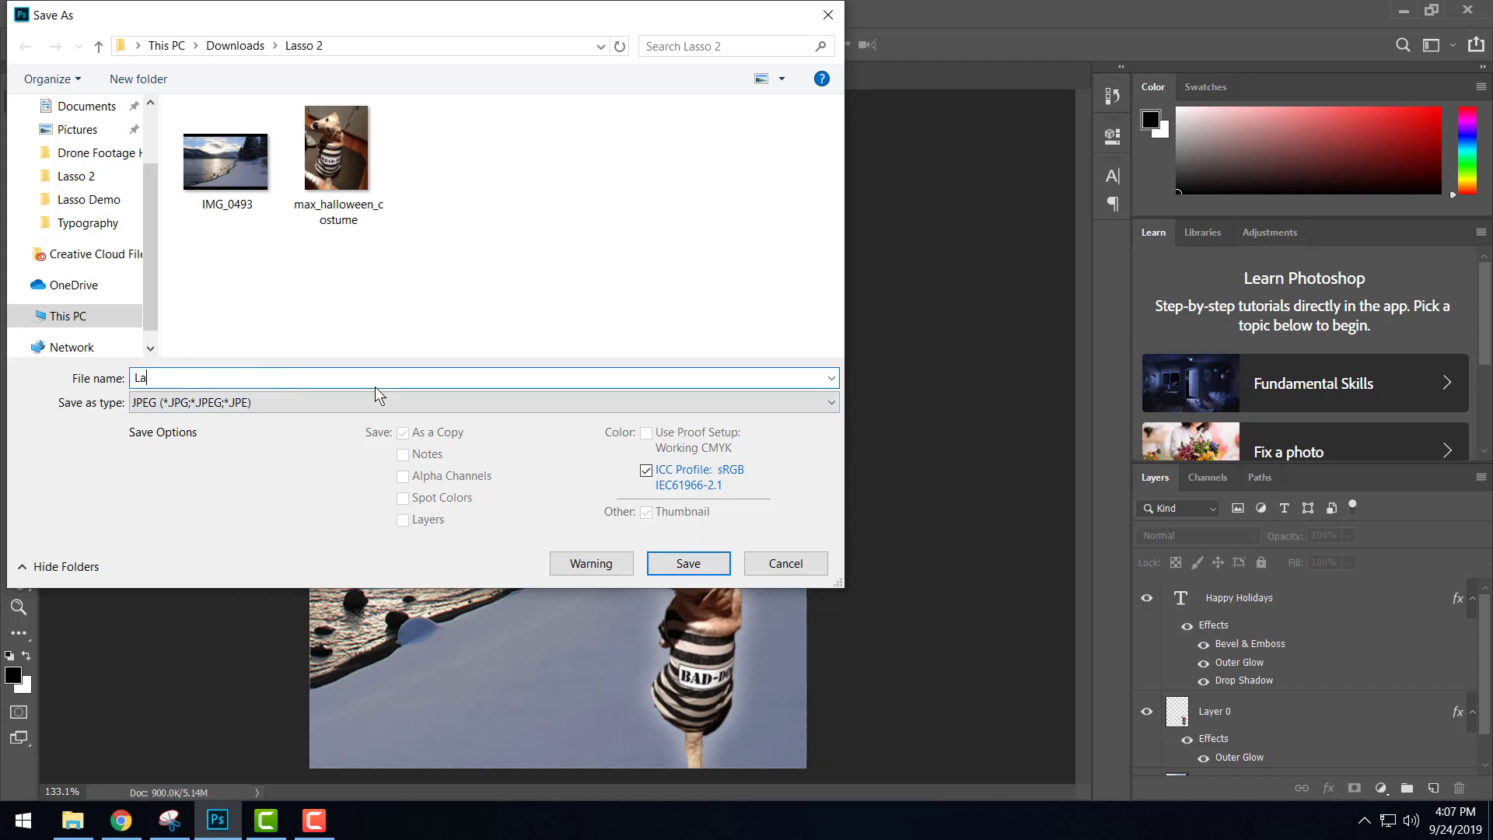
text(sso 2 Complete)
click(689, 571)
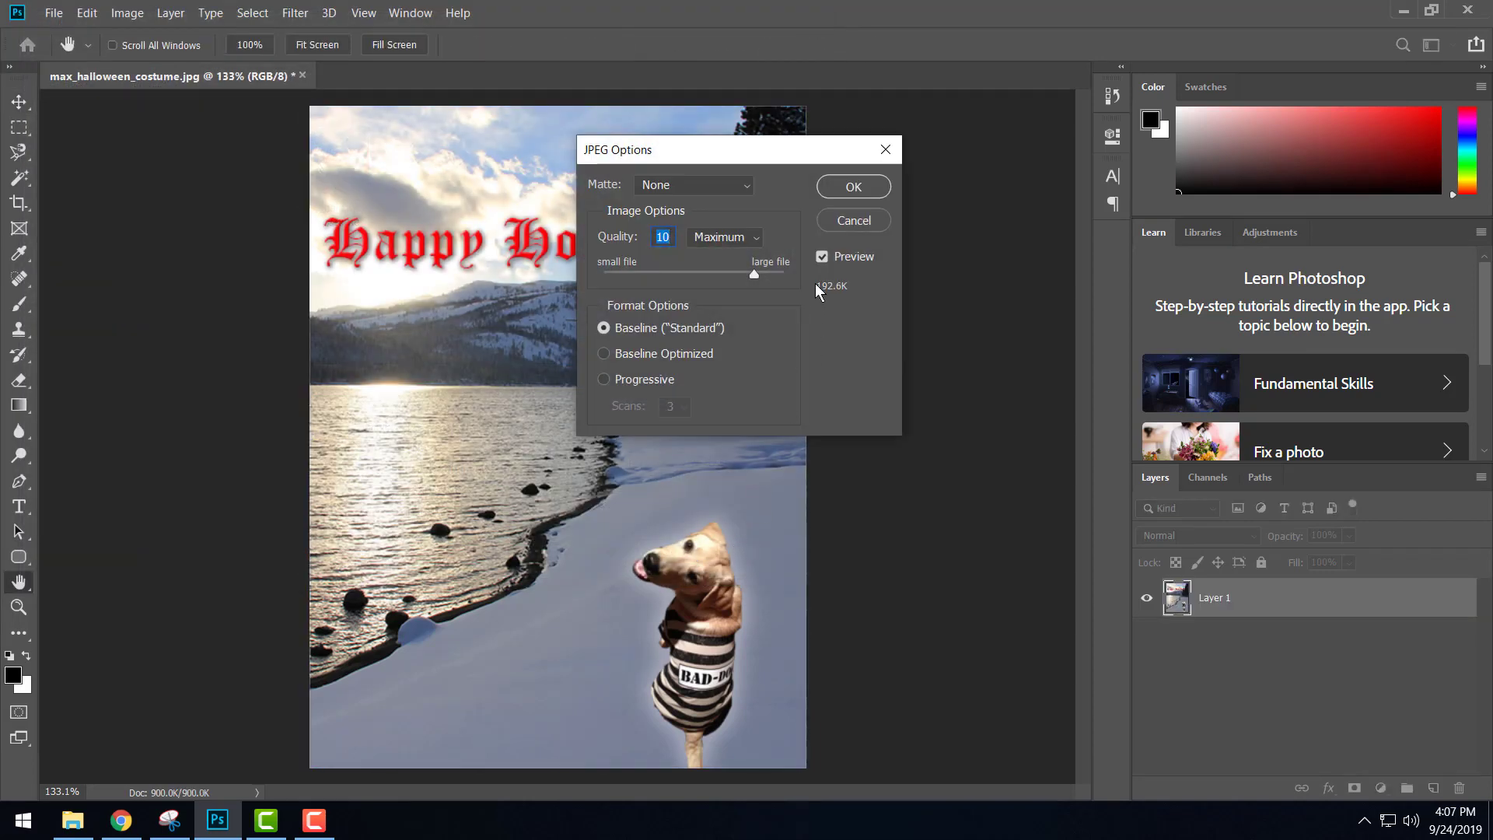
click(853, 187)
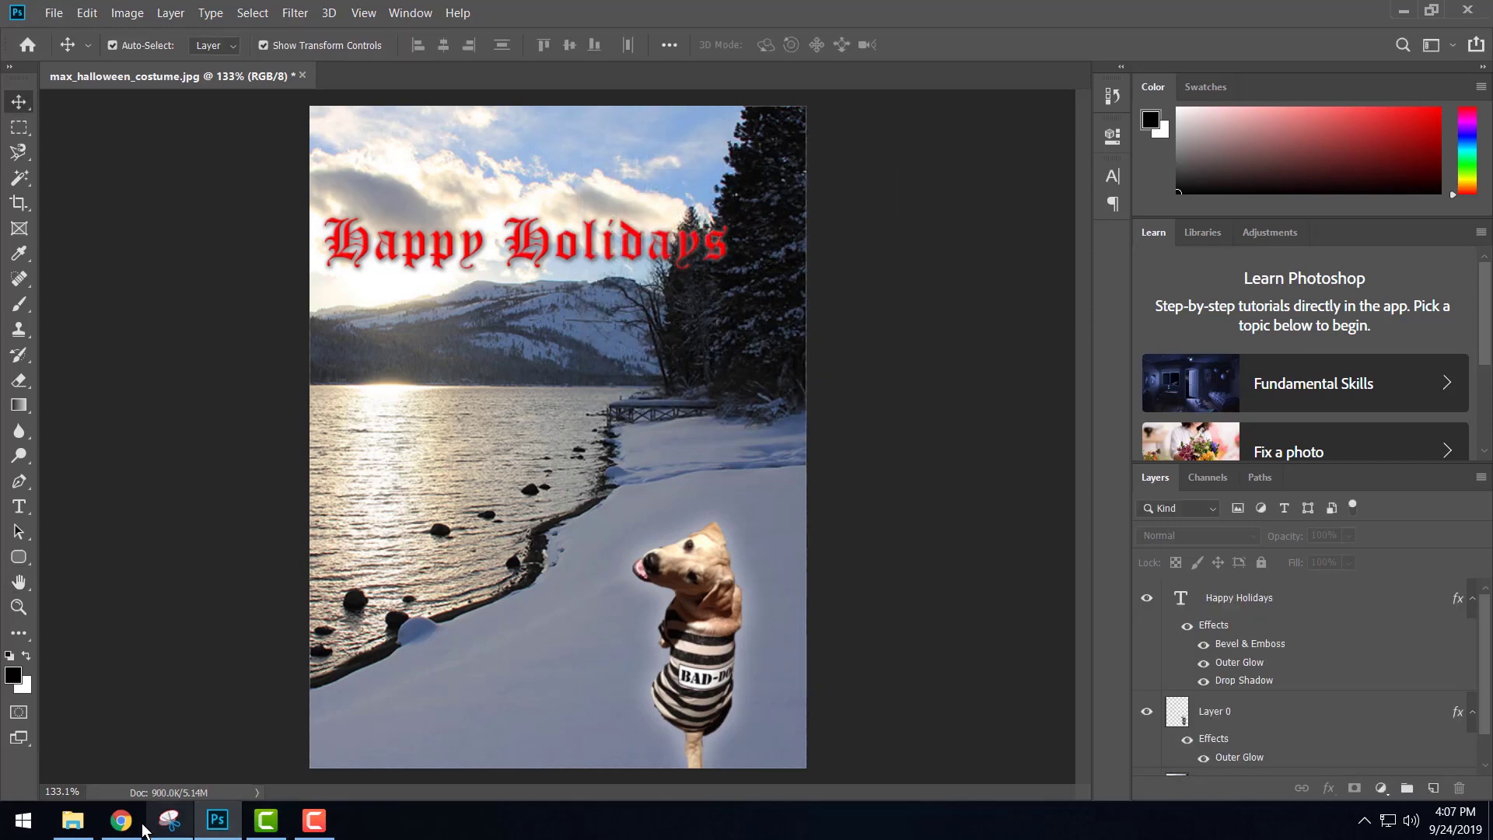